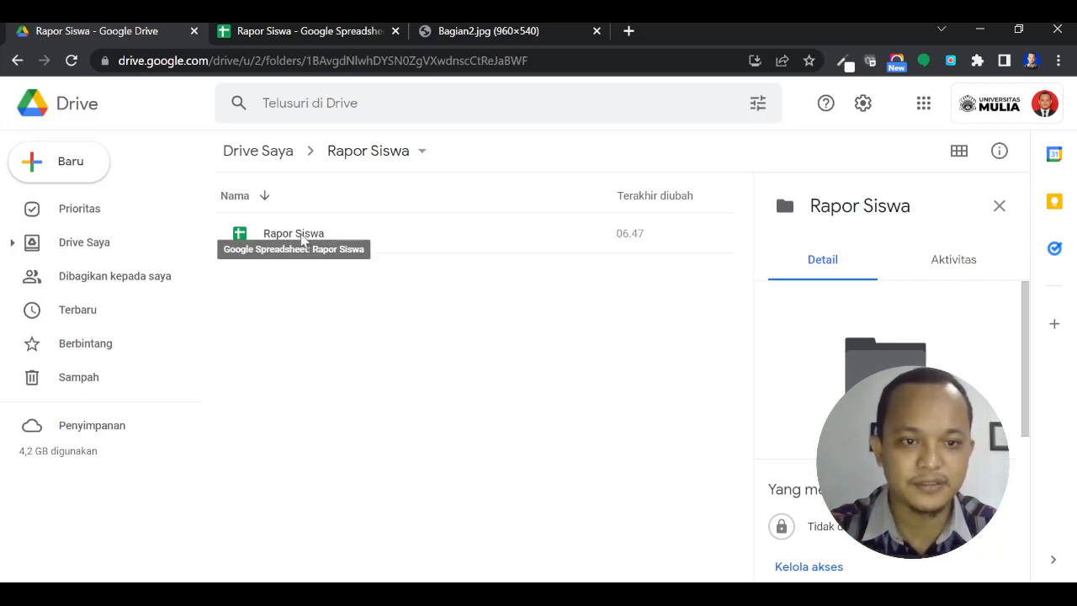
Create a blank Google spreadsheet in the Rapor Siswa folder.
right_click(329, 300)
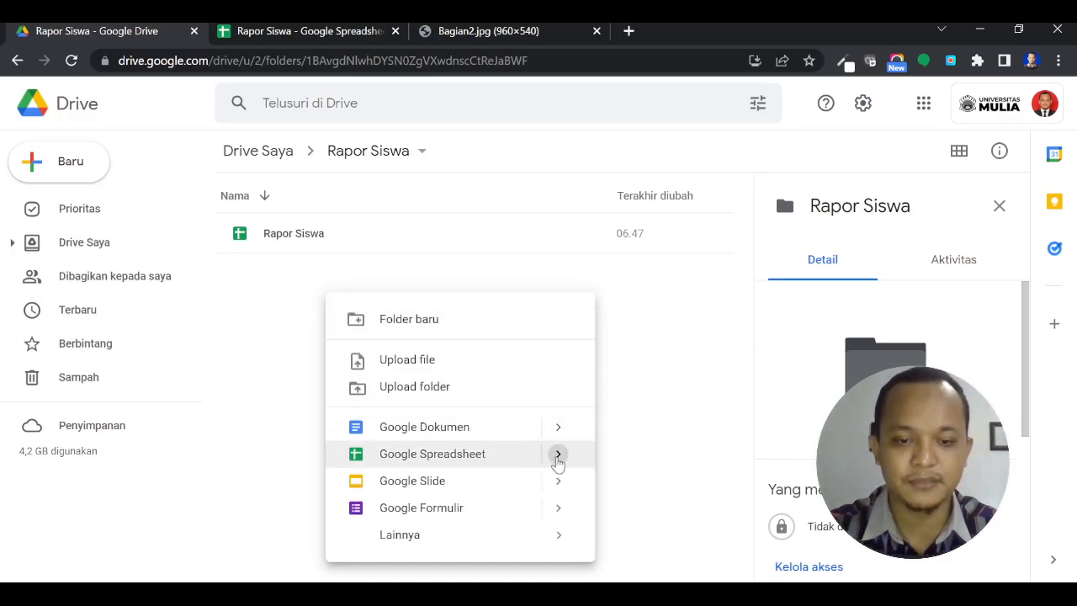
mouse_move(558, 462)
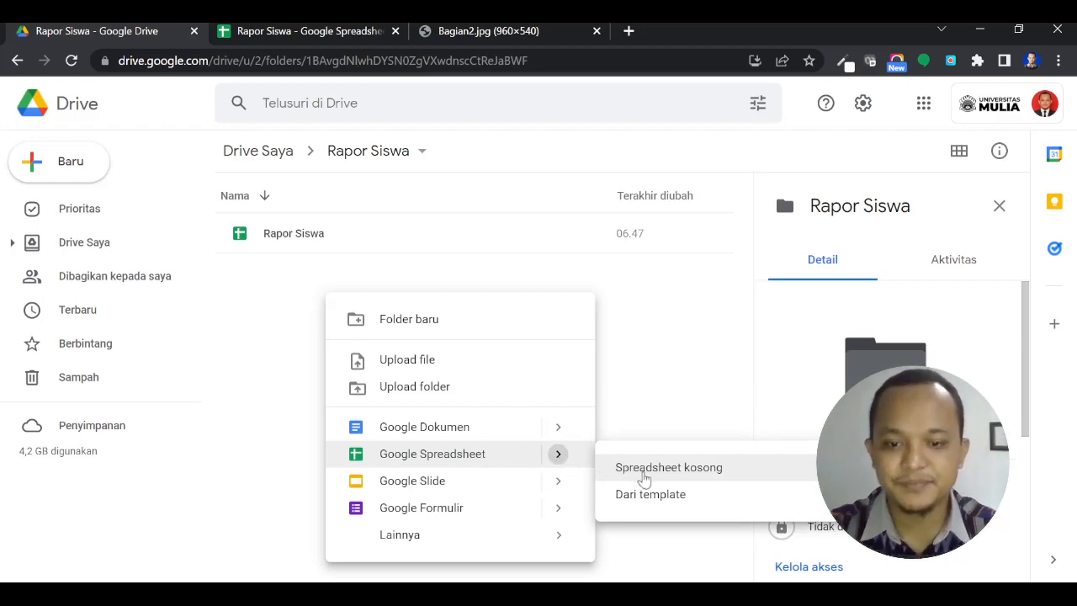
left_click(644, 476)
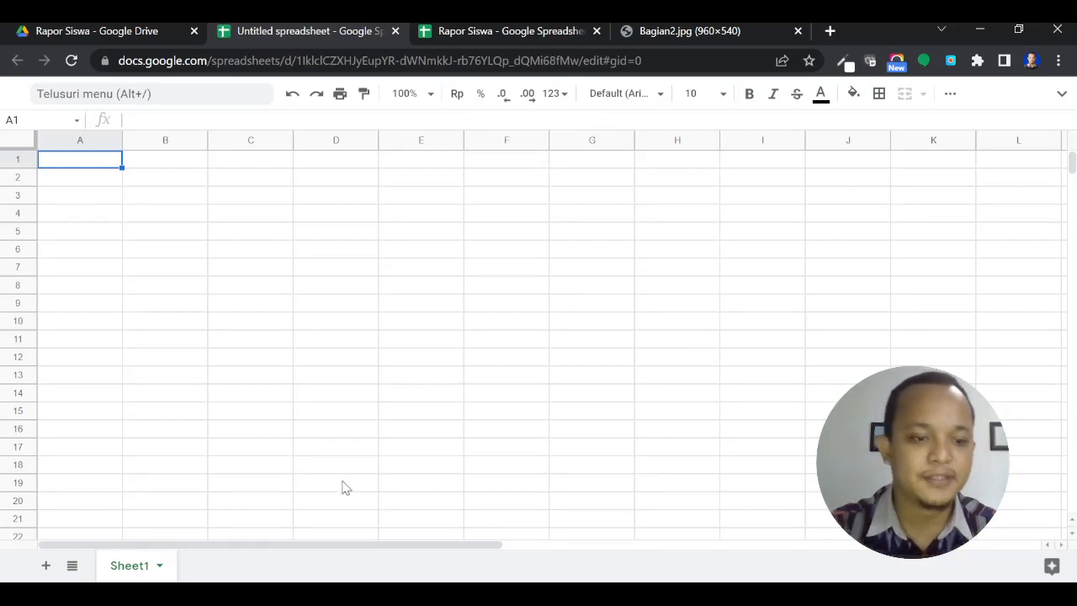
Check the Data Siswa sheet in the Rapor Siswa reference workbook and add two sheets to the untitled spreadsheet.
left_click(498, 28)
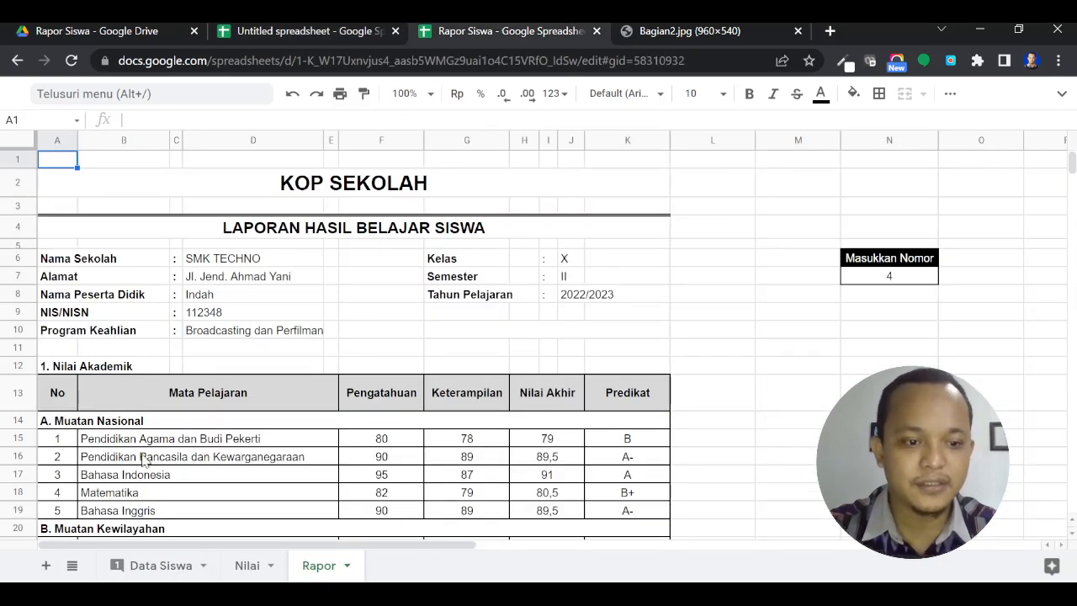
left_click(152, 571)
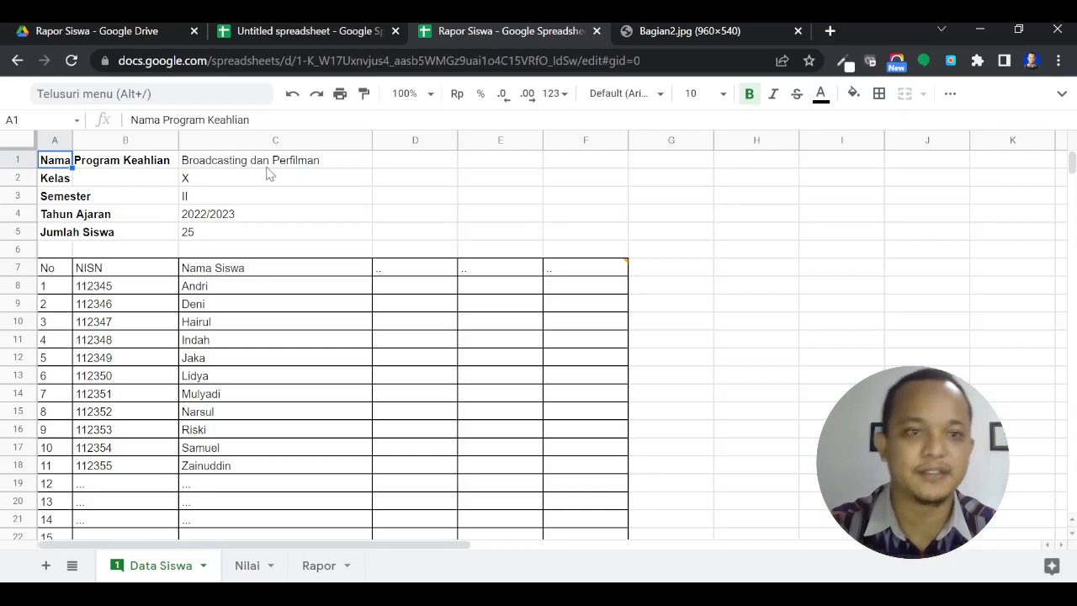
left_click(306, 28)
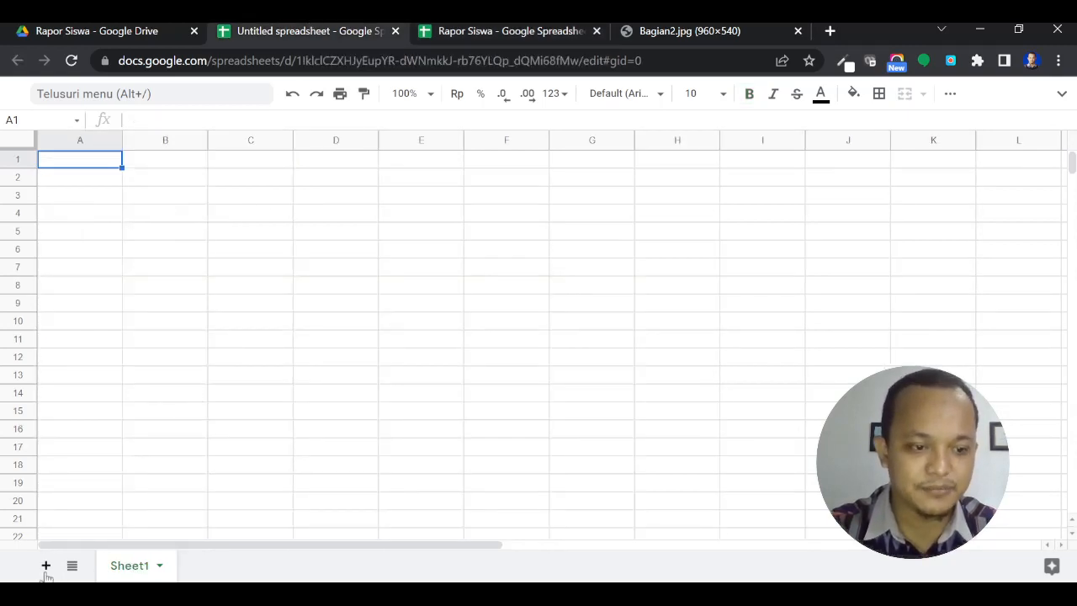
left_click(46, 566)
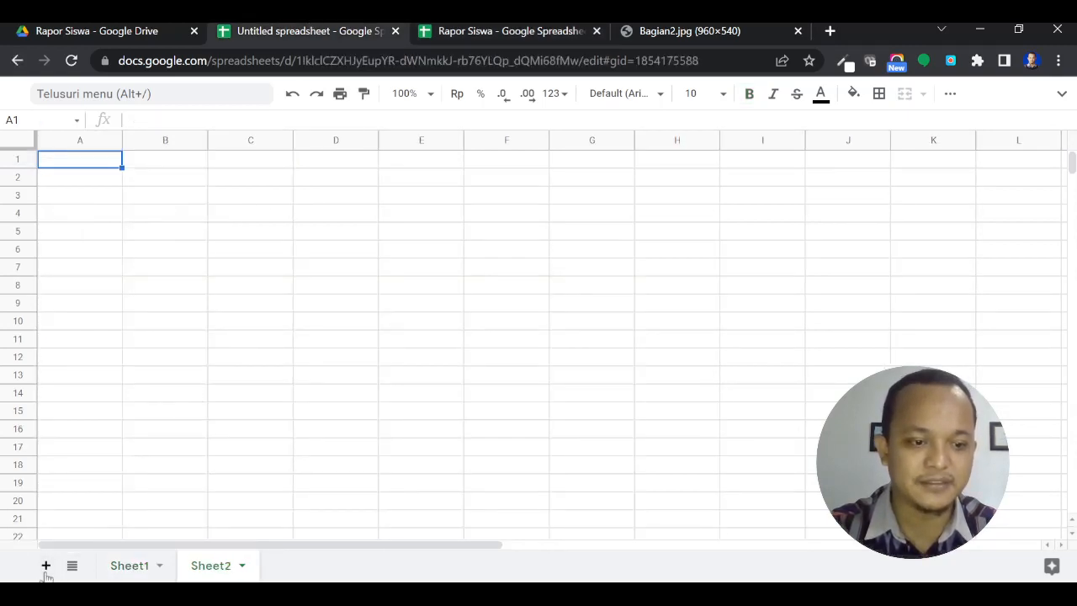
left_click(46, 565)
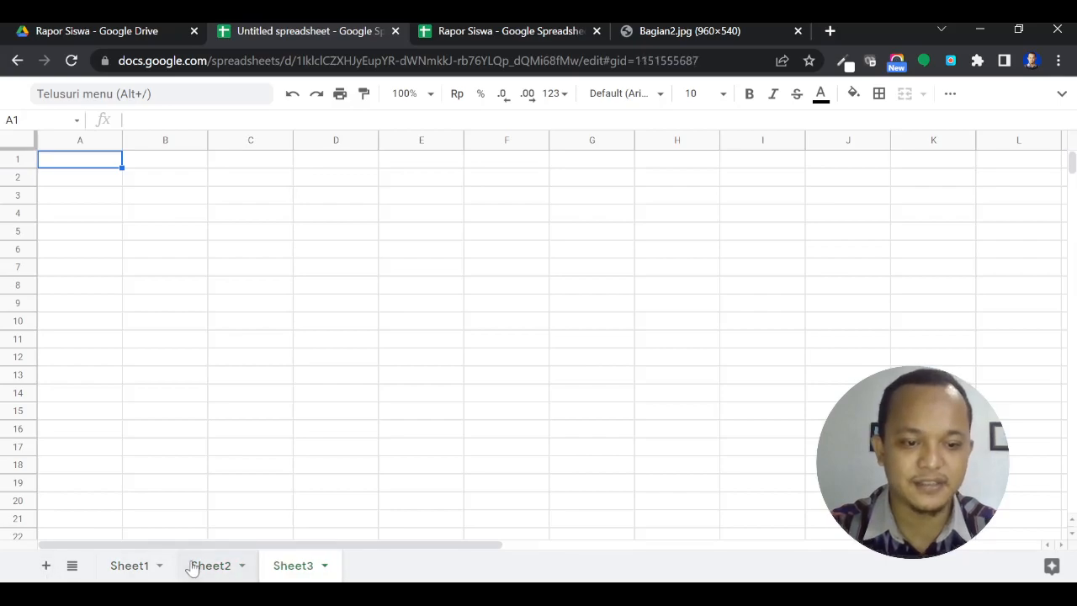
left_click(136, 570)
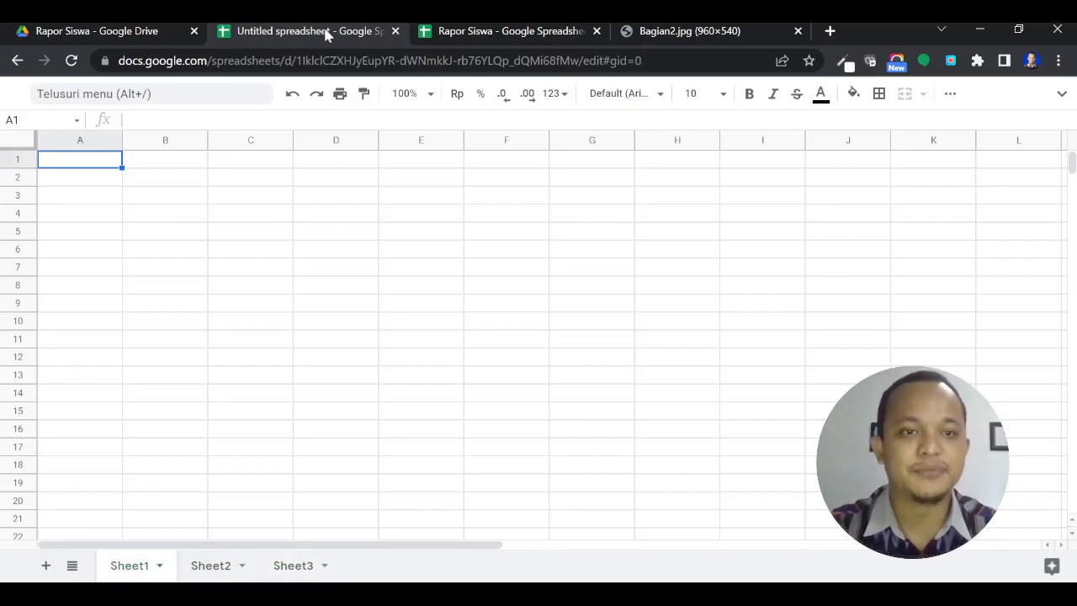
Following the reference Data Siswa sheet, enter the label Nama Program Keahlian in A1 of Sheet1.
left_click(446, 30)
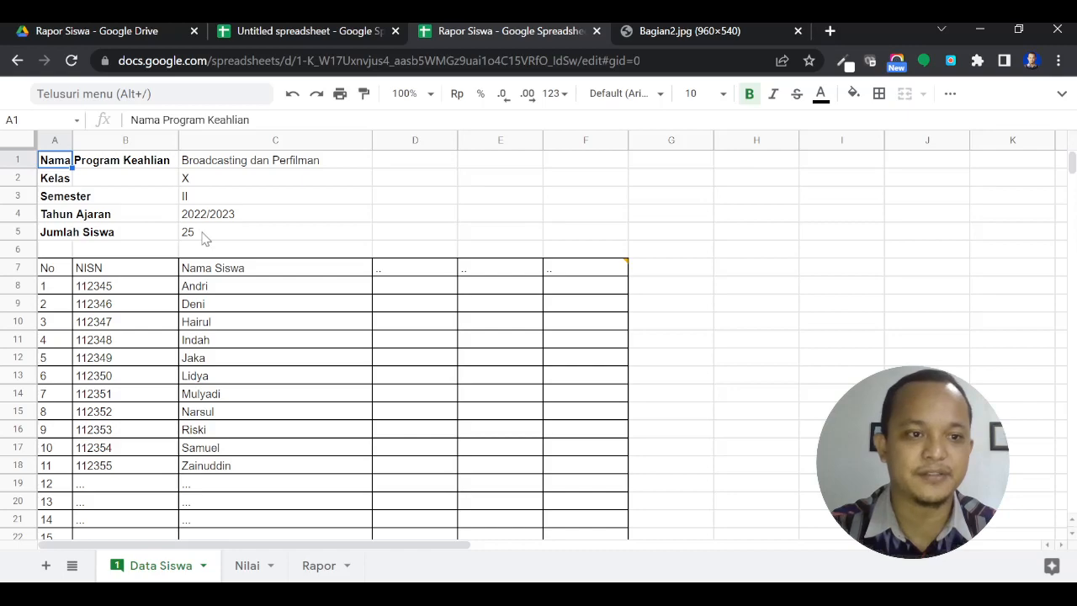
left_click(287, 30)
left_click(444, 28)
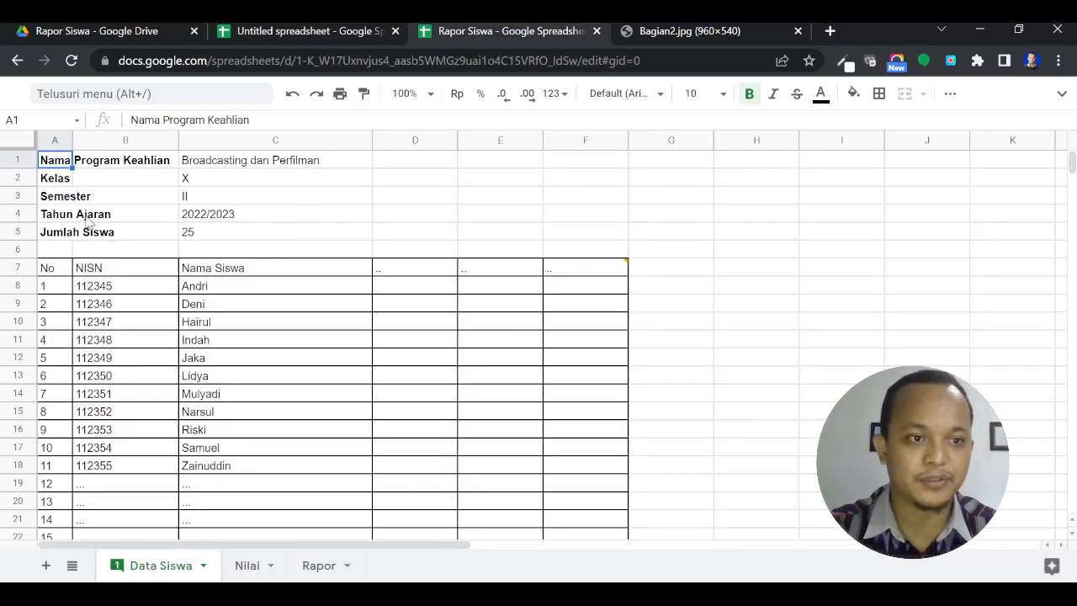
left_click(357, 29)
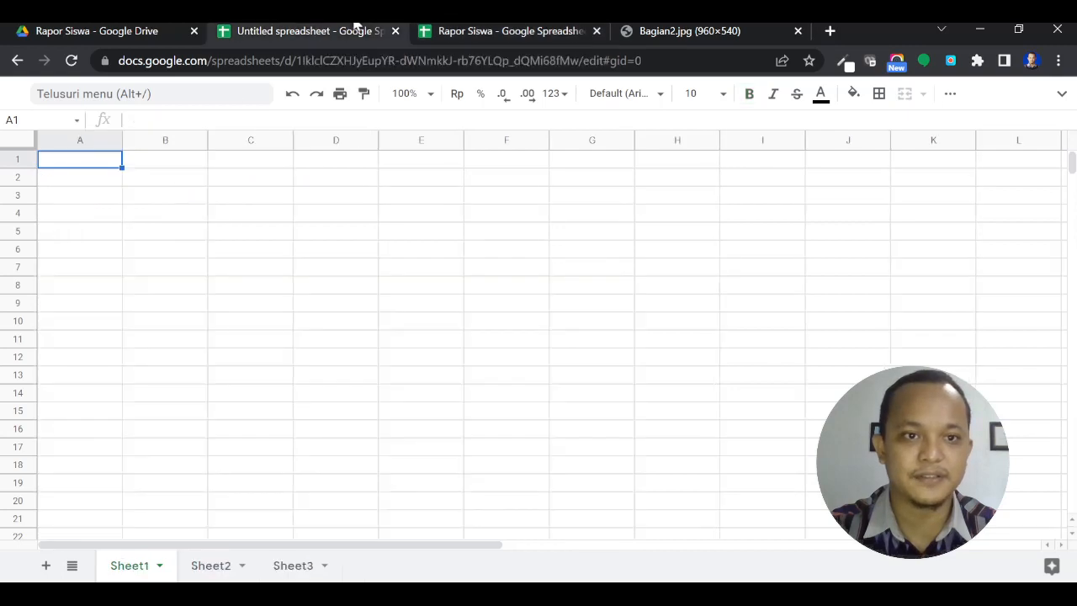
type("Nama Pr")
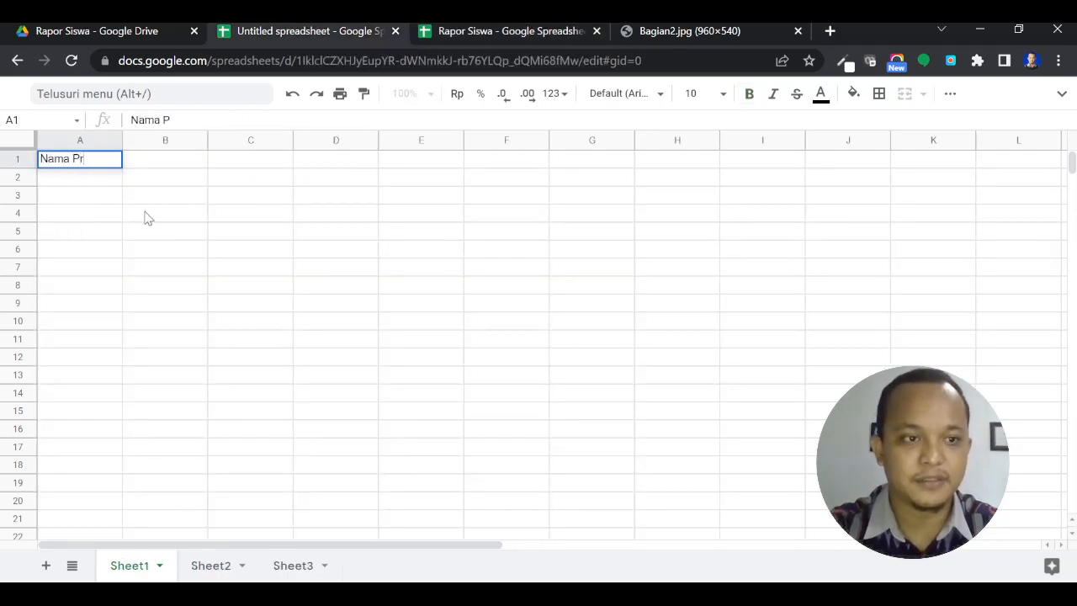
type("ogram Keahlia")
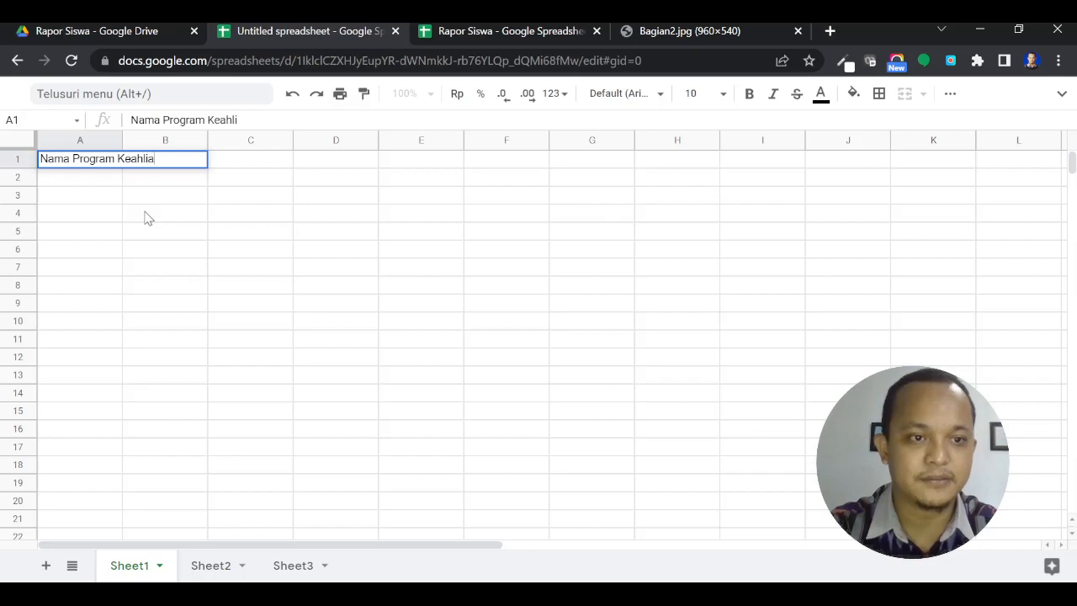
type("n")
key("Return")
Enter the labels Kelas, Semester, Tahun Ajaran and Jumlah Siswa in A2 through A5.
type("Kelas")
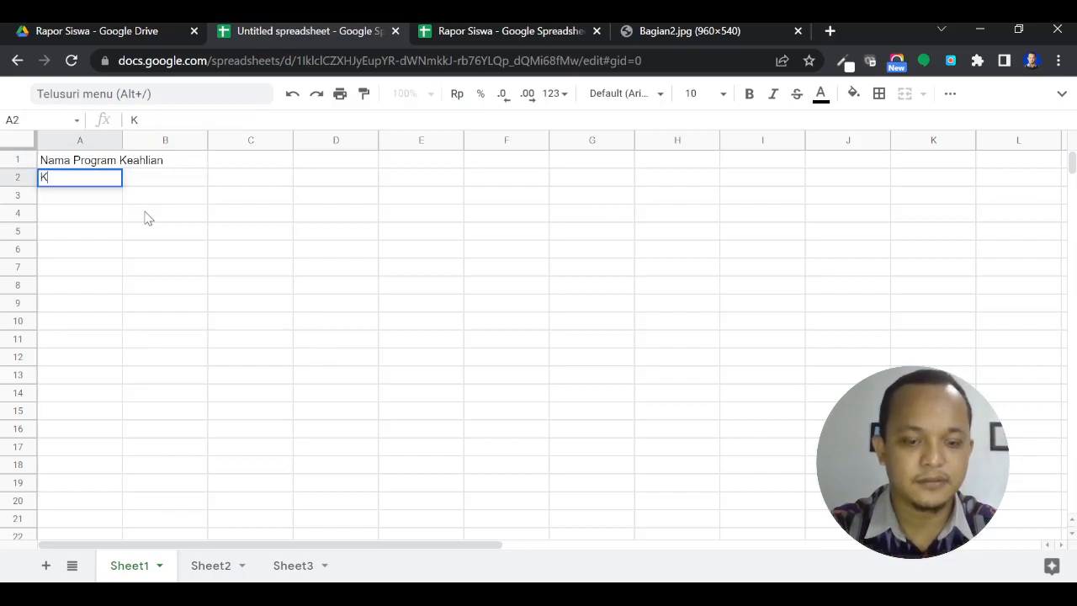
key("Return")
type("Semester")
key("Return")
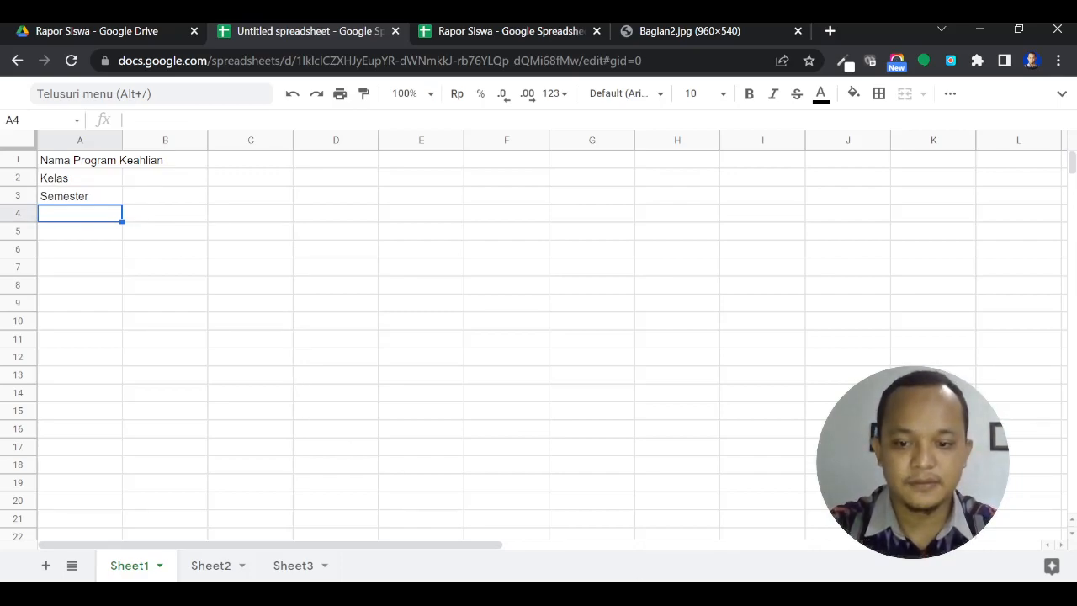
type("Tahun Ajaran")
key("Return")
type("Jumlah Siswa")
key("Return")
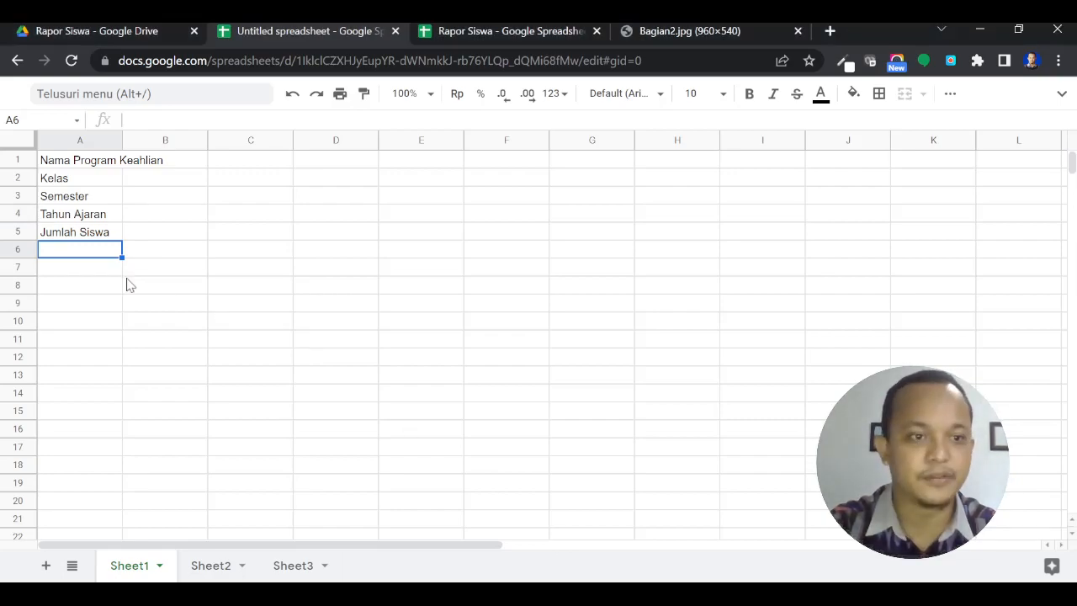
Enter the table headers No, NISN and Nama Siswa in A7 through C7, comparing them with the reference workbook.
left_click(53, 275)
left_click(488, 30)
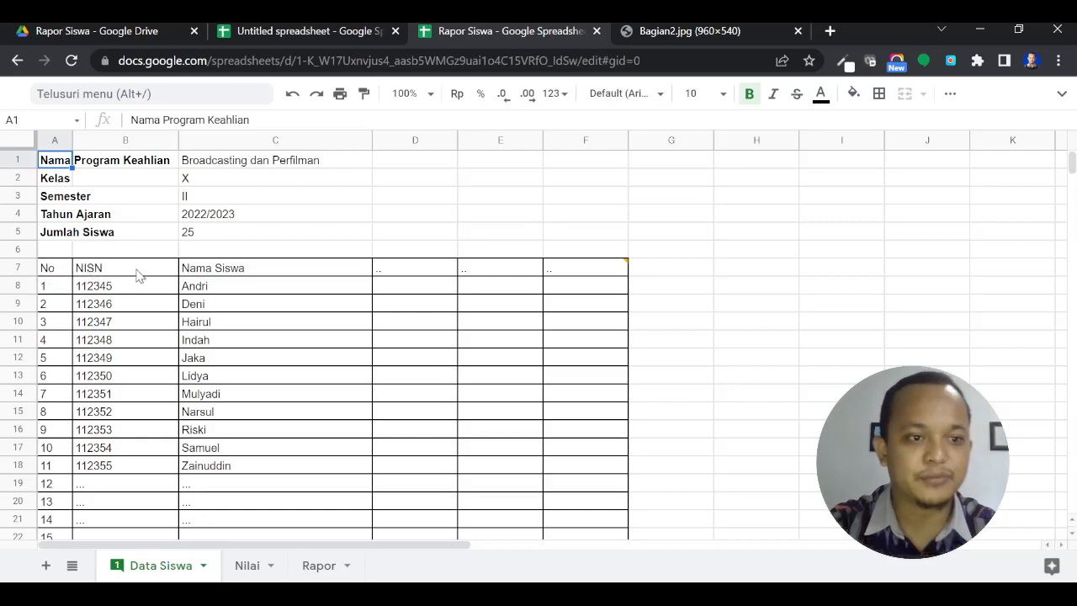
left_click(336, 30)
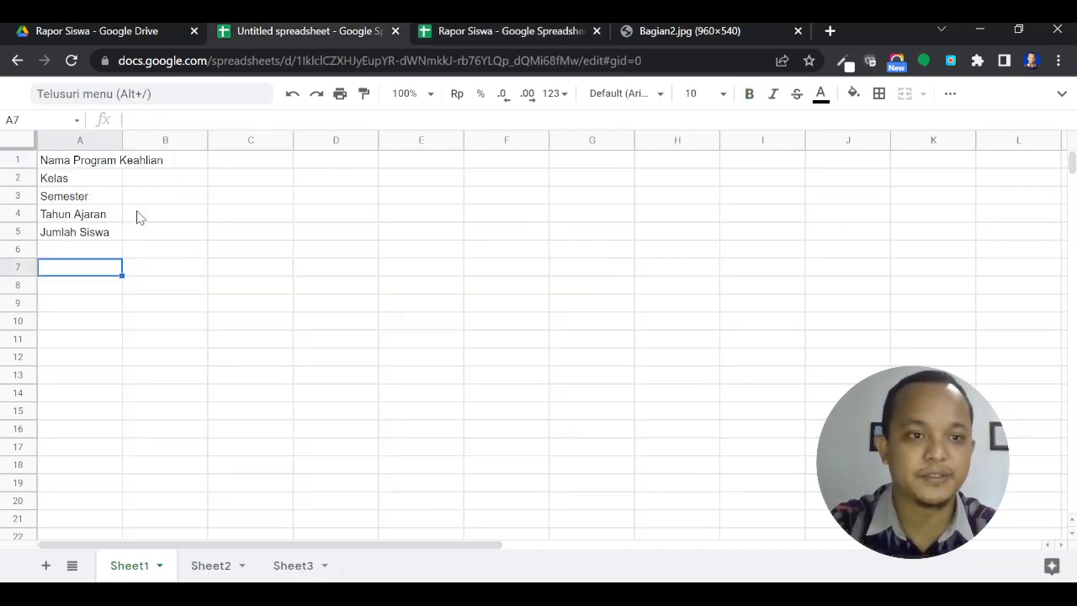
type("No")
key("Tab")
type("NISN")
key("Tab")
type("N")
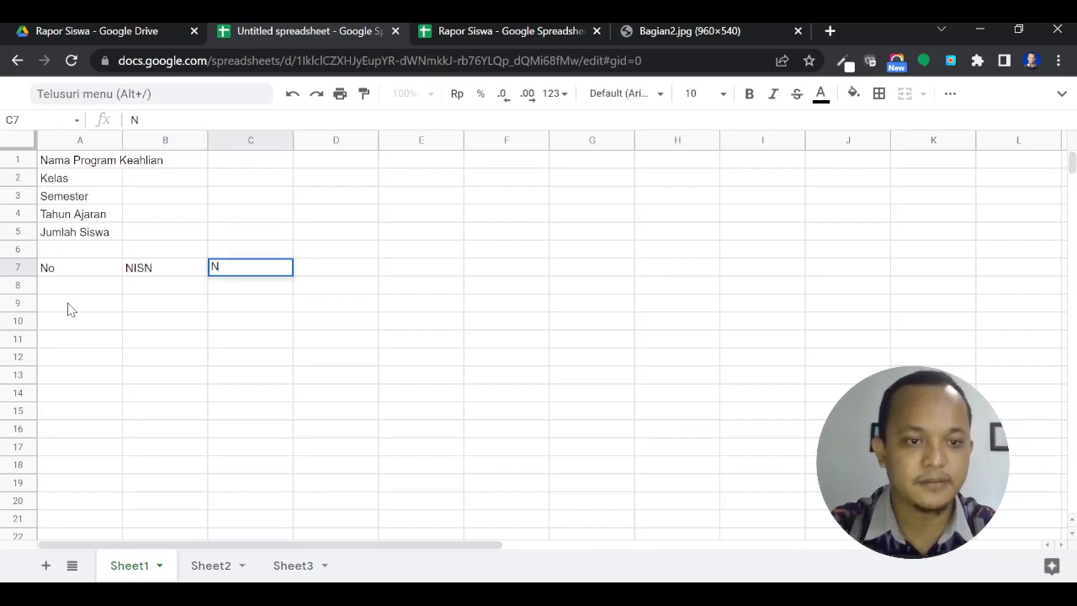
type("ama Siswa")
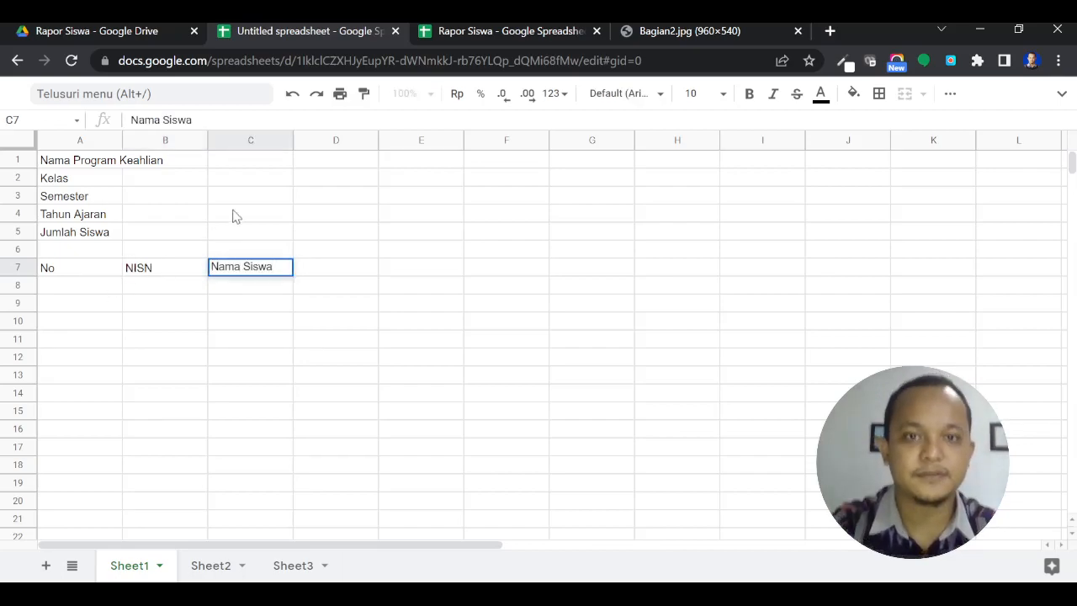
left_click(503, 28)
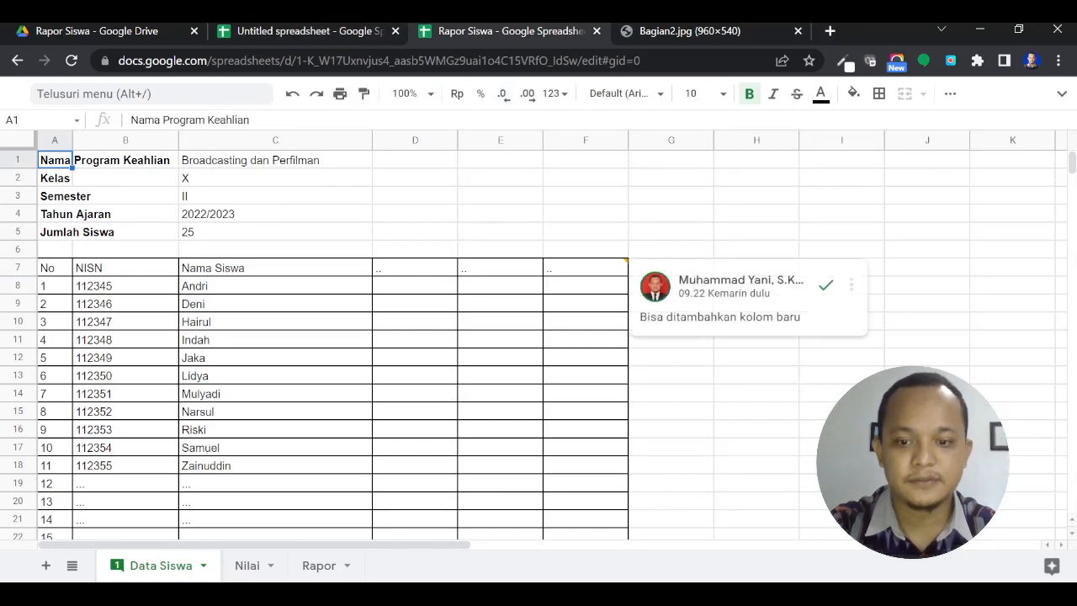
left_click(751, 594)
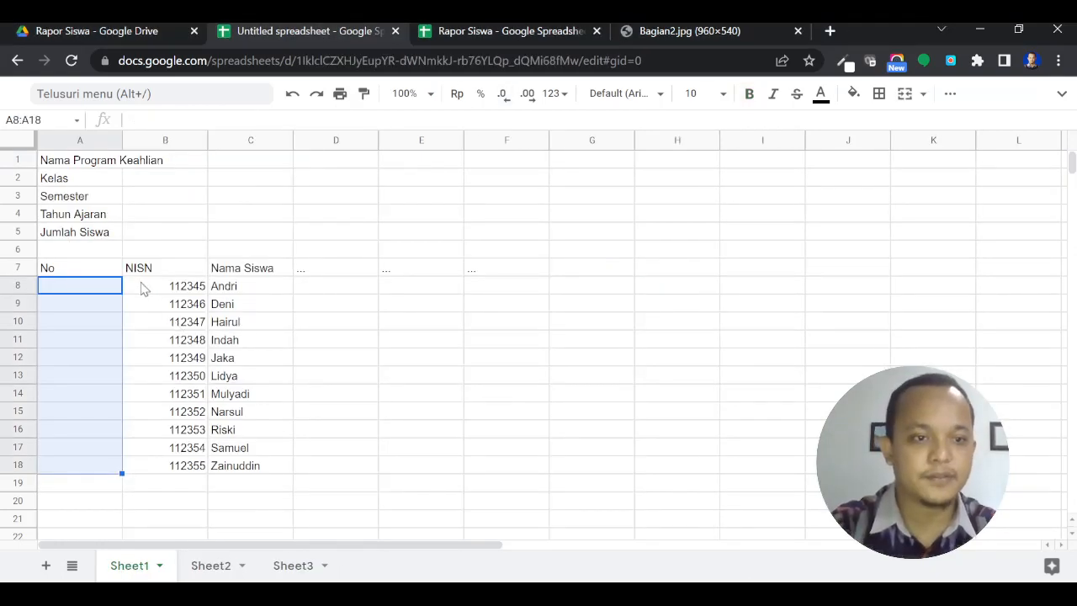
Number the listed students 1 to 11 in A8 through A18 by entering 1 and 2 and filling the series.
left_click(140, 288)
left_click(85, 305)
left_click(172, 293)
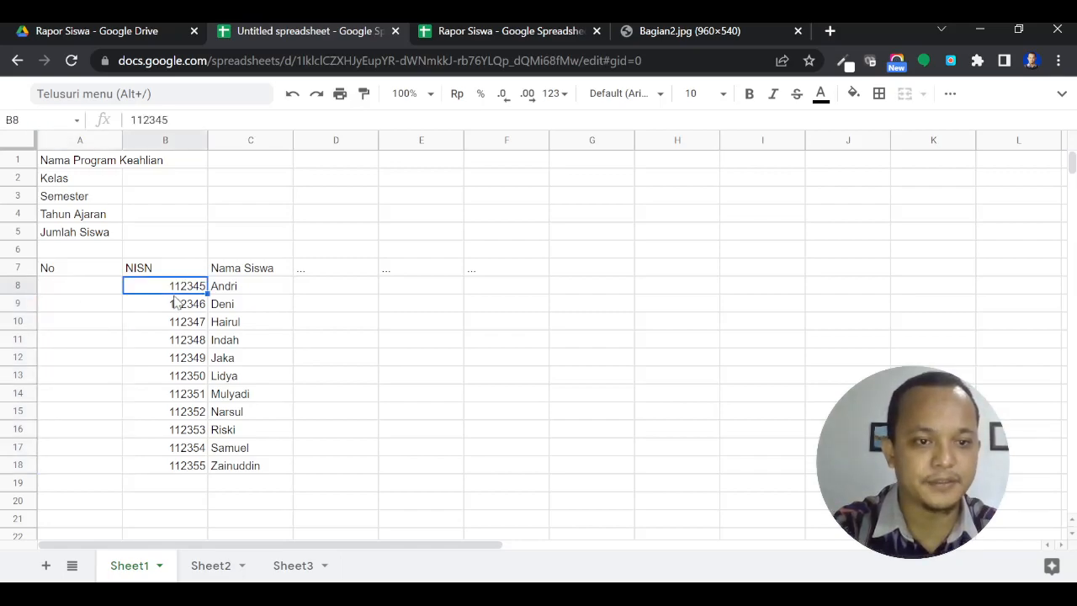
left_click(95, 291)
type("1")
key("Return")
type("2")
key("Return")
left_click_drag(95, 292, 114, 468)
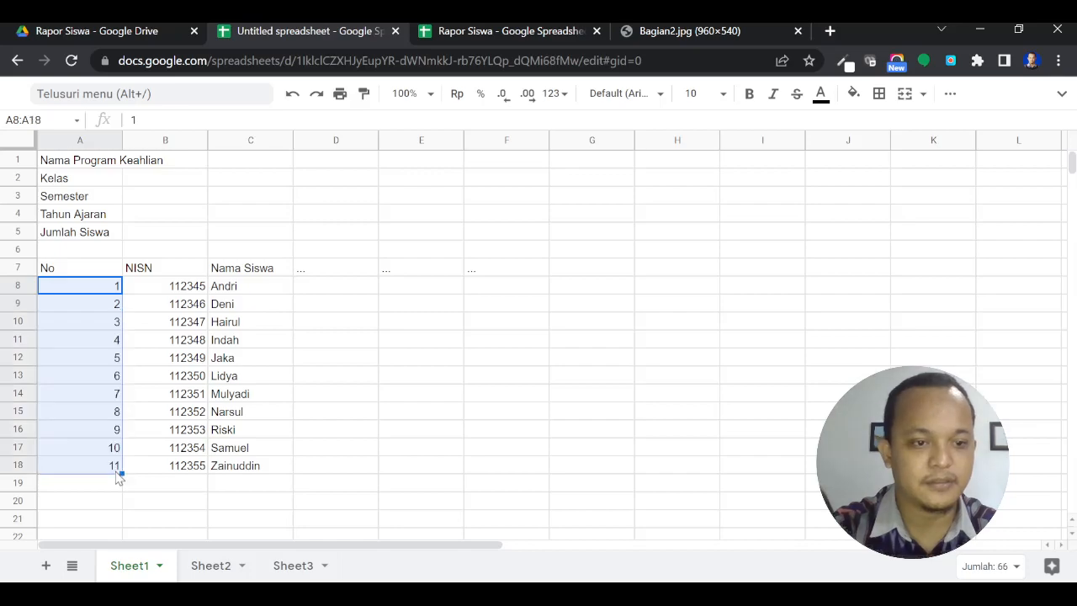
left_click(500, 258)
scroll(128, 317, "down", 1)
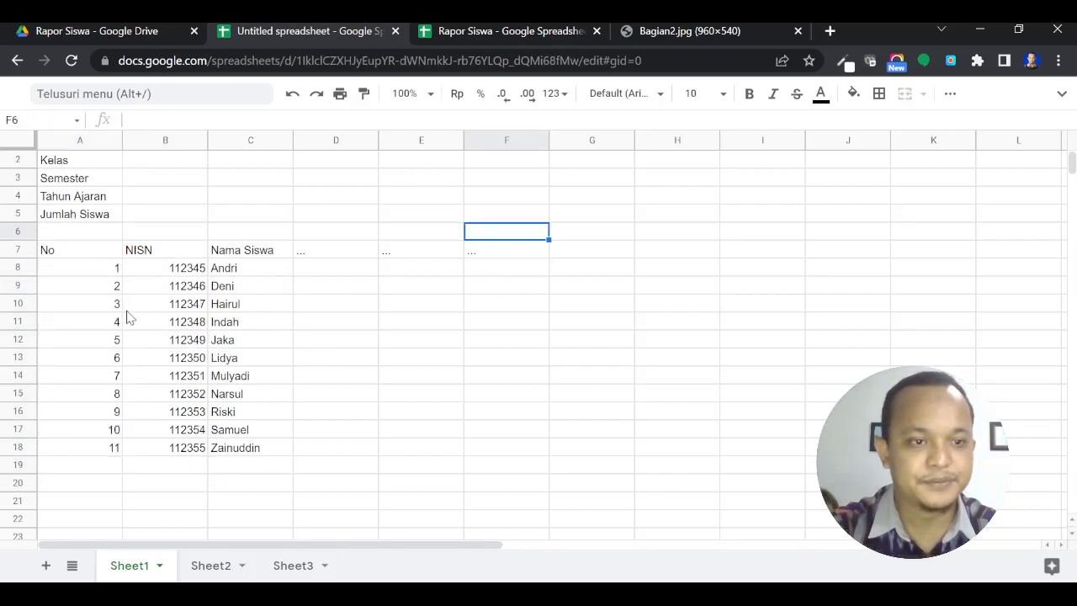
left_click_drag(94, 252, 495, 512)
Extend the No column's number series from A17 down to 20 in A27.
left_click(93, 380)
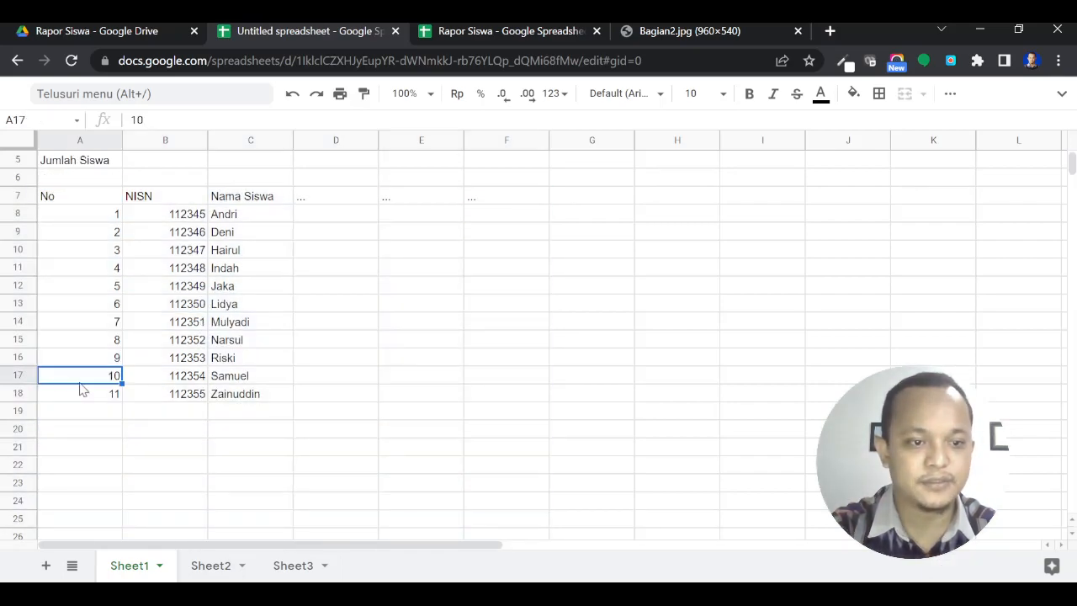
left_click_drag(101, 381, 117, 521)
scroll(118, 518, "down", 1)
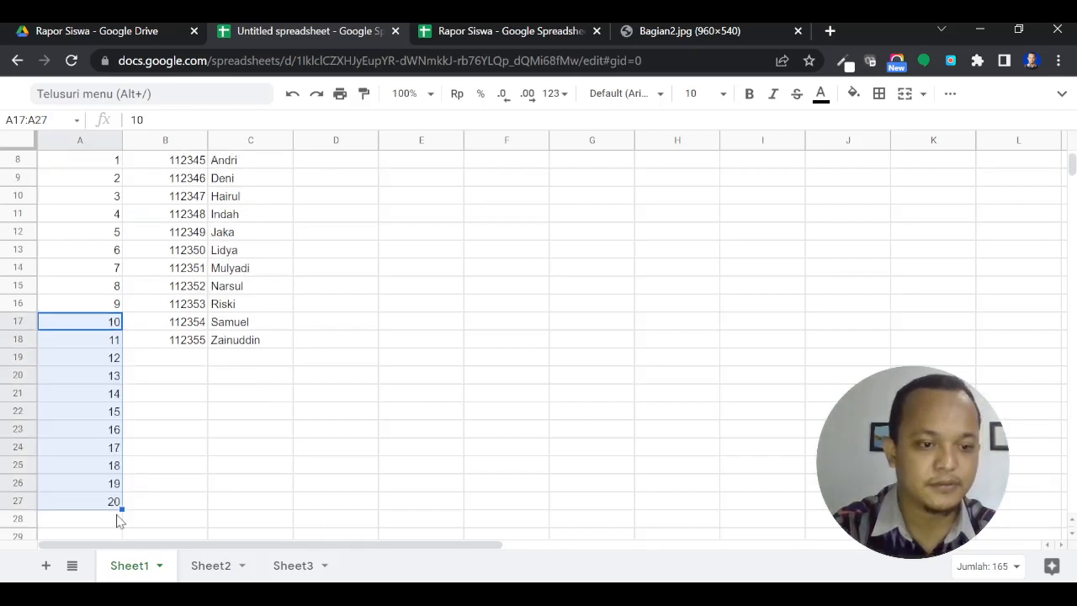
Continue the number series from A26:A27 down the No column and delete the surplus 26 so it ends at 25.
left_click(121, 491)
key("shift+Up")
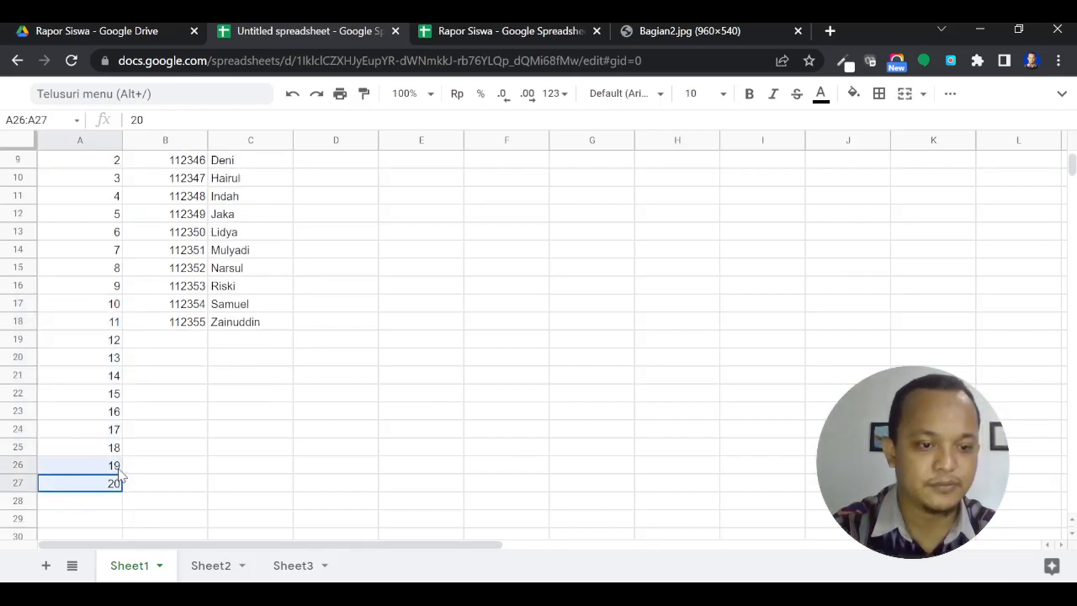
left_click_drag(122, 491, 109, 461)
left_click(116, 455)
left_click(115, 456)
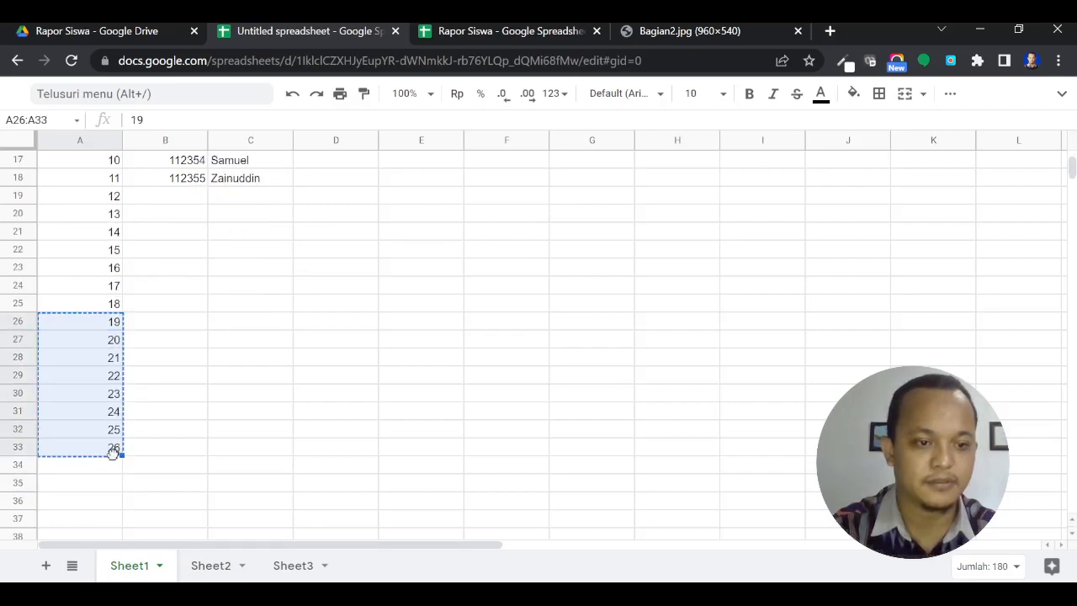
key("Right")
left_click(115, 454)
key("Delete")
left_click_drag(105, 430, 484, 270)
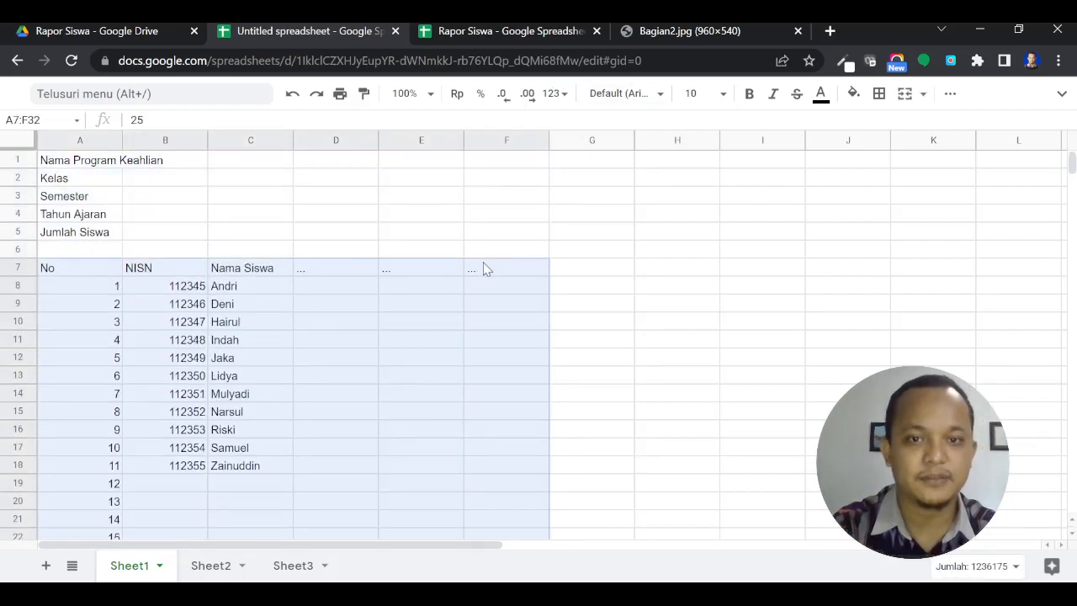
left_click(951, 93)
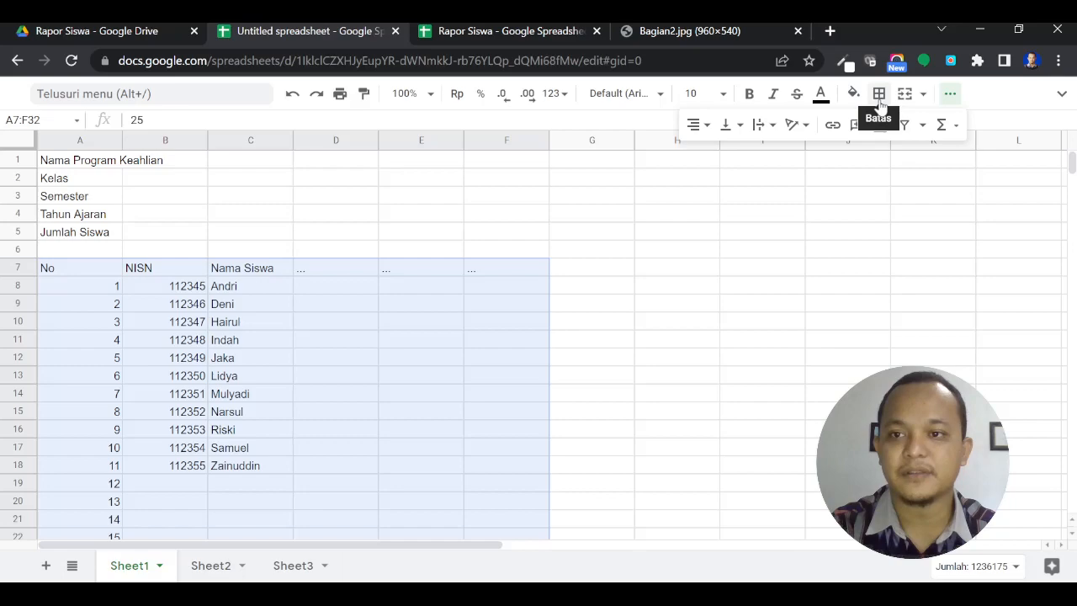
left_click(880, 253)
left_click(206, 412)
Apply all borders to the student table in A7:F32.
left_click_drag(70, 267, 555, 293)
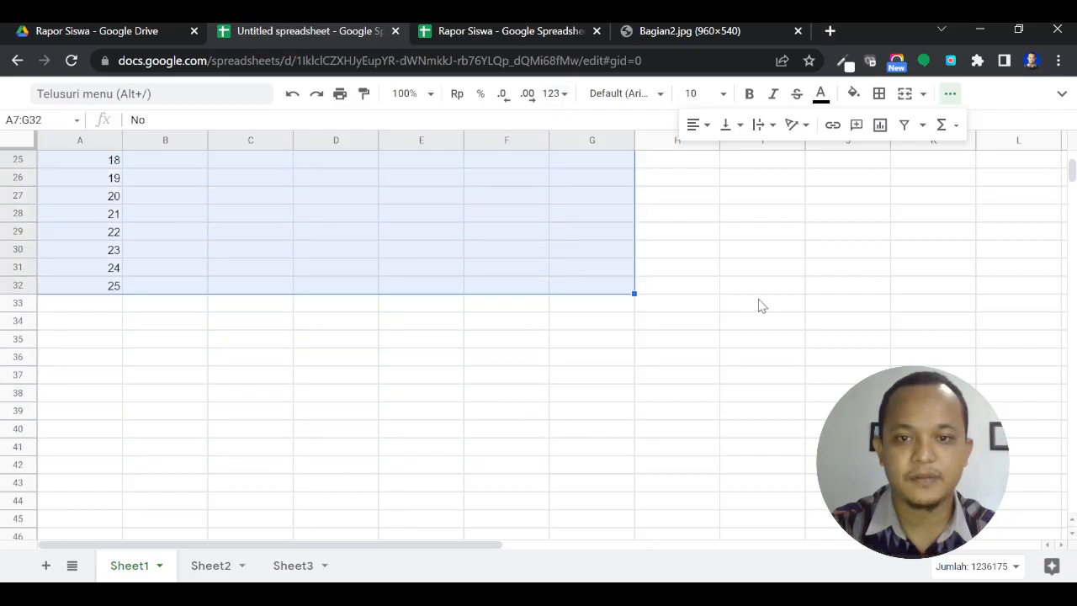
scroll(759, 299, "up", 5)
key("shift+Left")
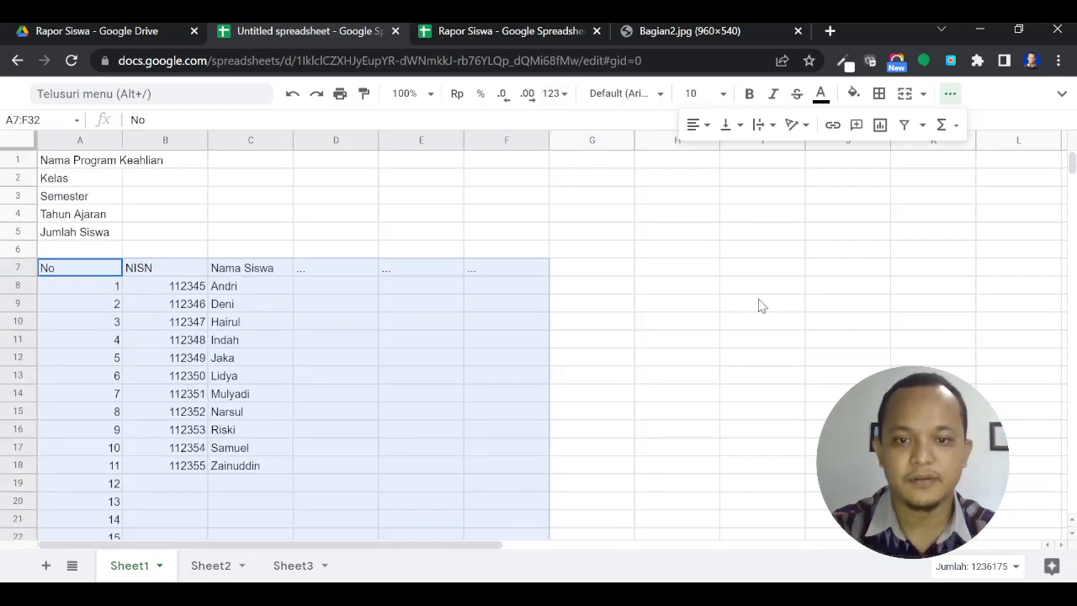
left_click(879, 94)
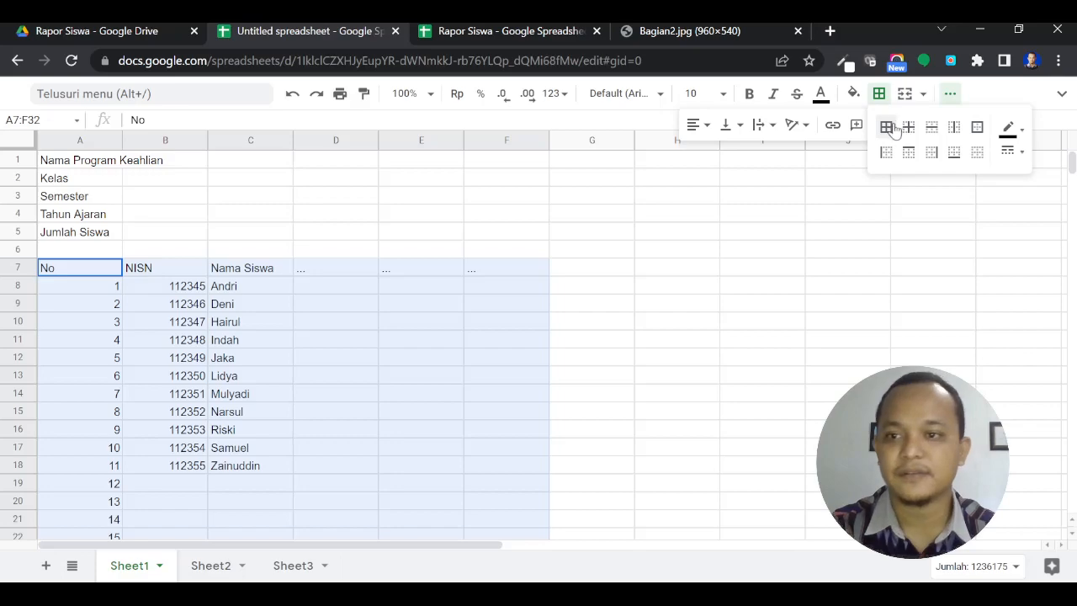
left_click(886, 126)
left_click(701, 325)
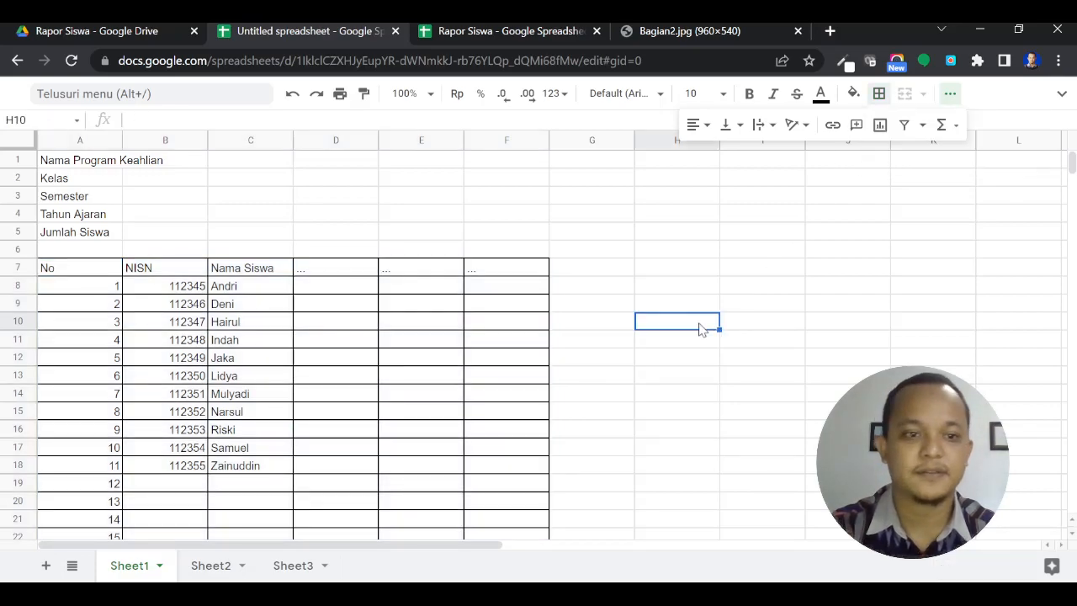
Rename Sheet1 as Data Siswa.
right_click(118, 571)
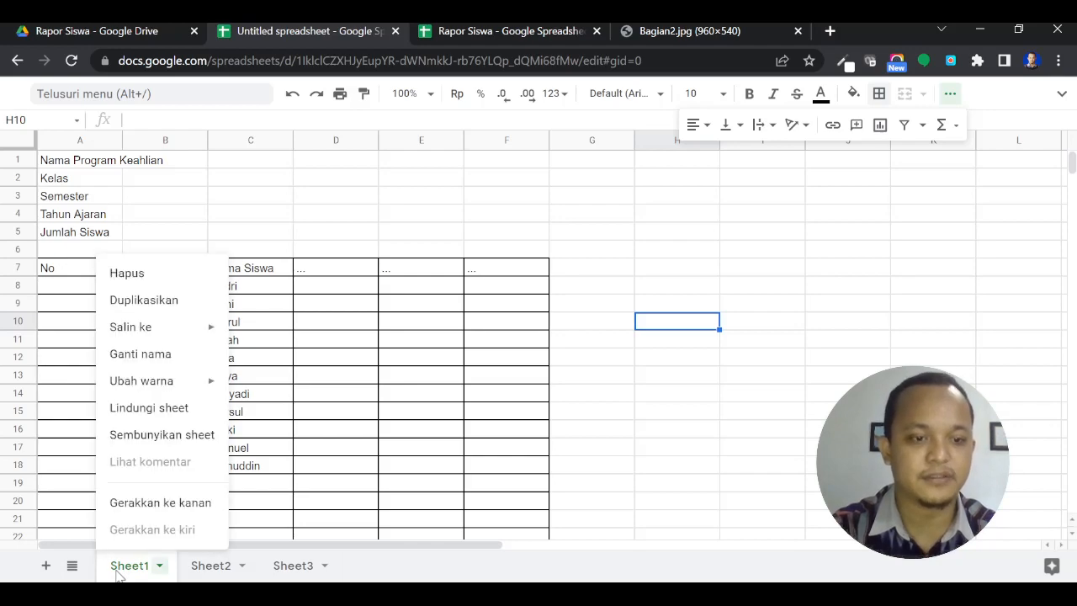
left_click(179, 364)
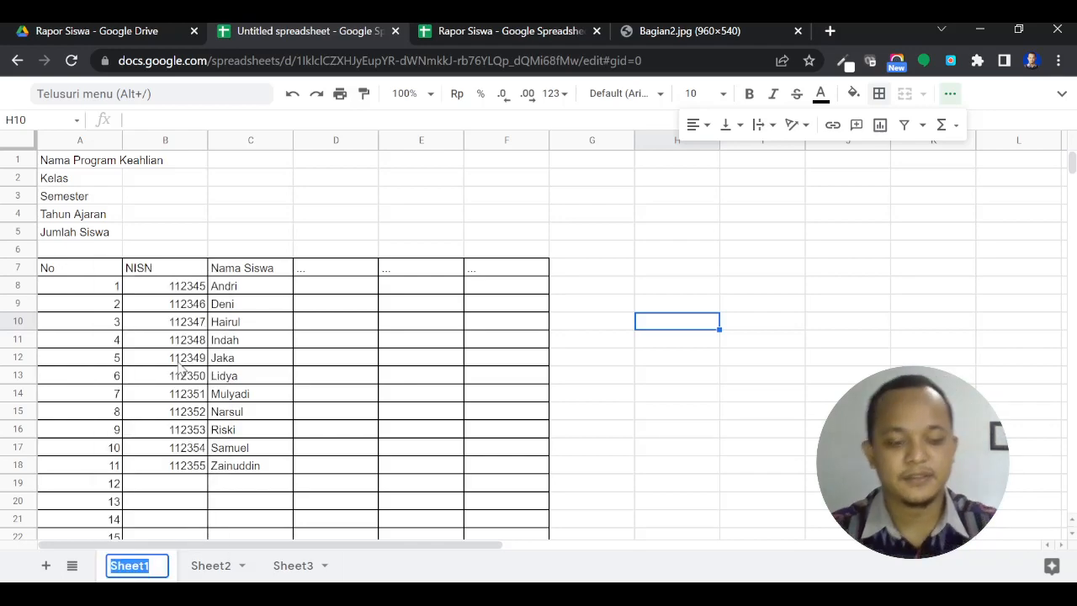
type("Data Siswa")
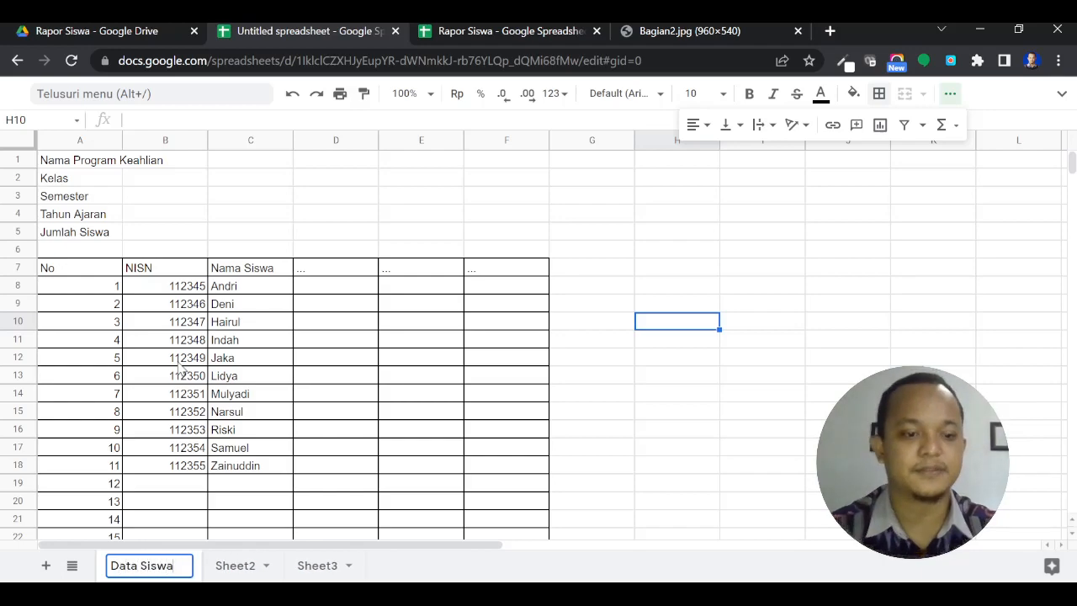
key("Return")
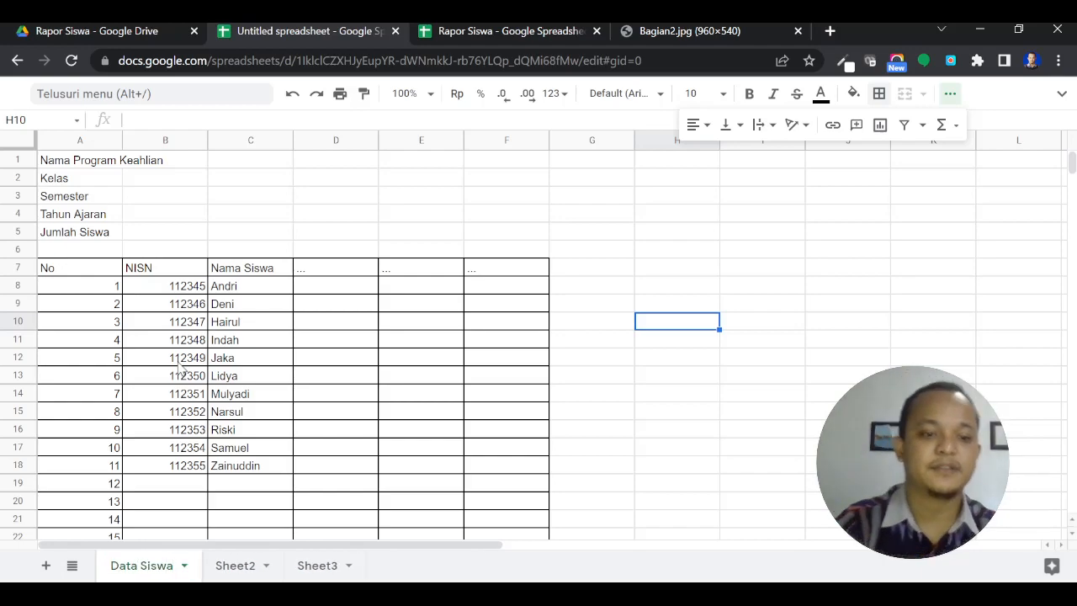
Check the Nilai sheet in the reference workbook and rename Sheet2 of the new workbook as Nilai.
left_click(431, 30)
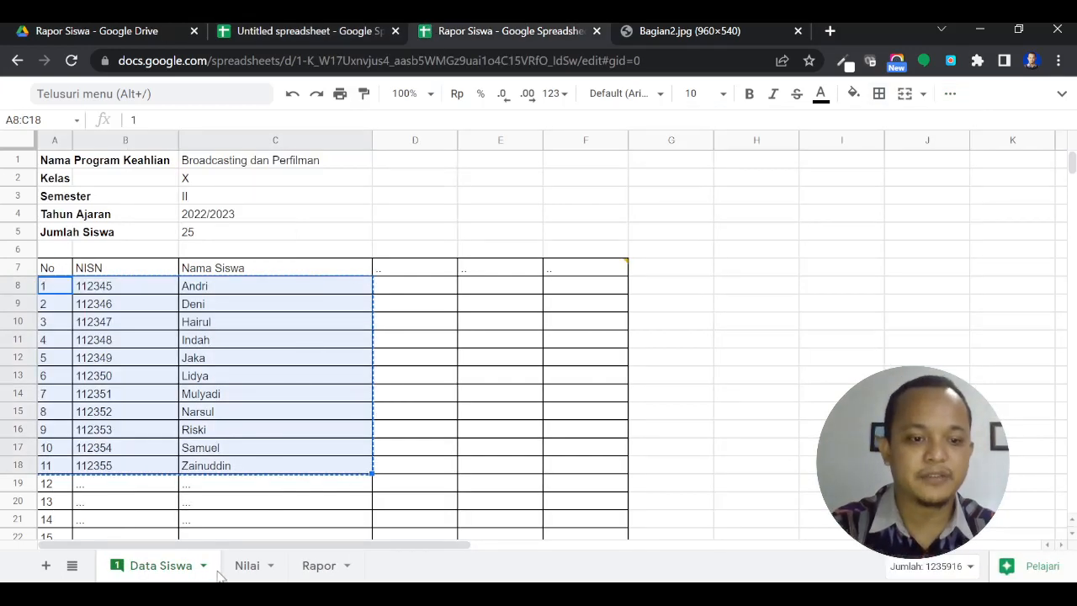
left_click(259, 574)
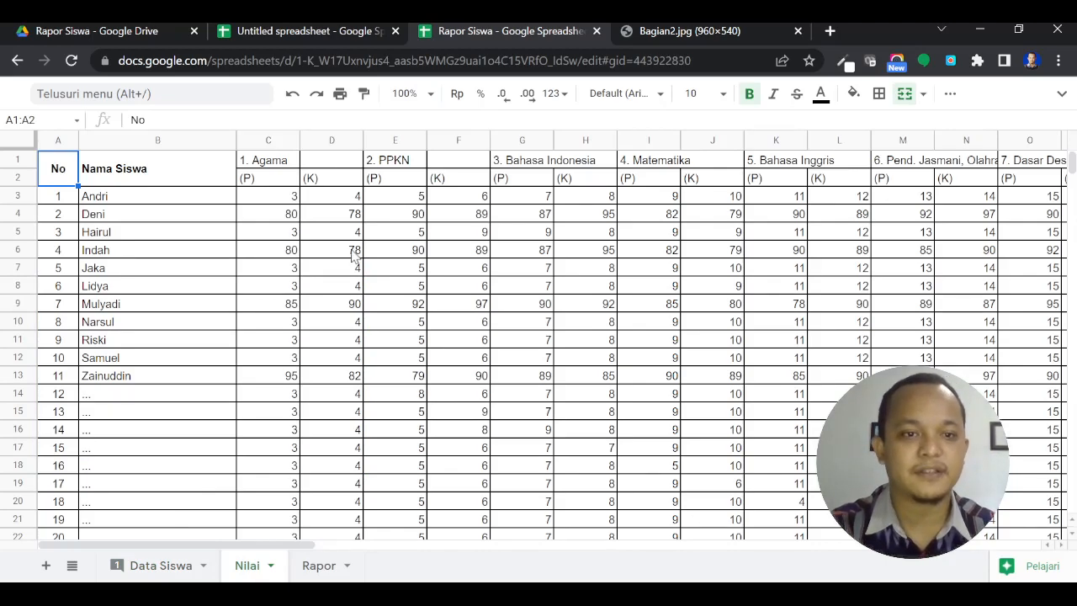
left_click_drag(285, 197, 1030, 393)
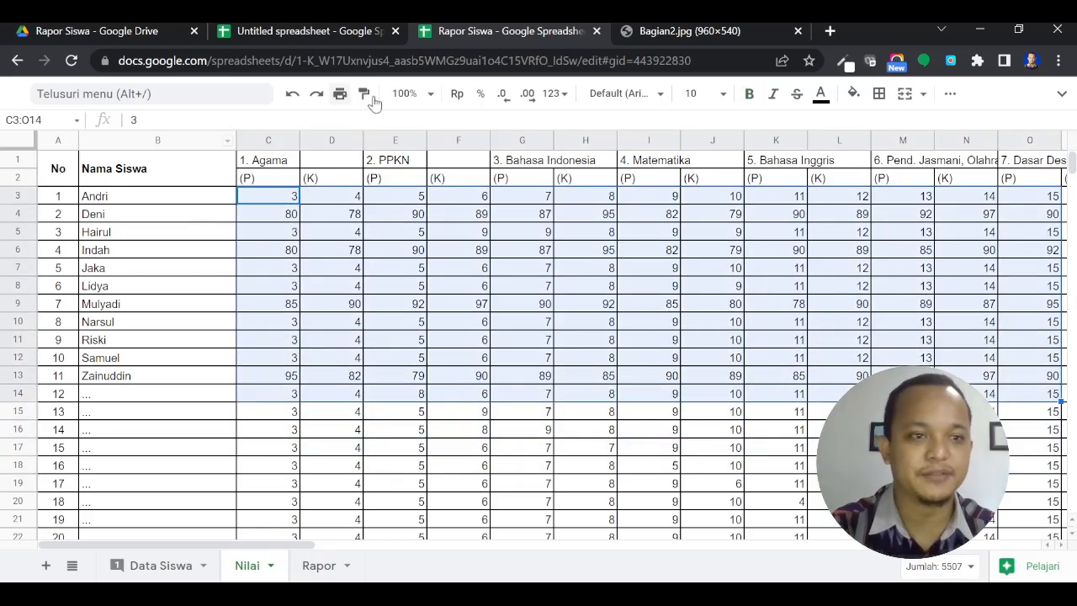
left_click(268, 30)
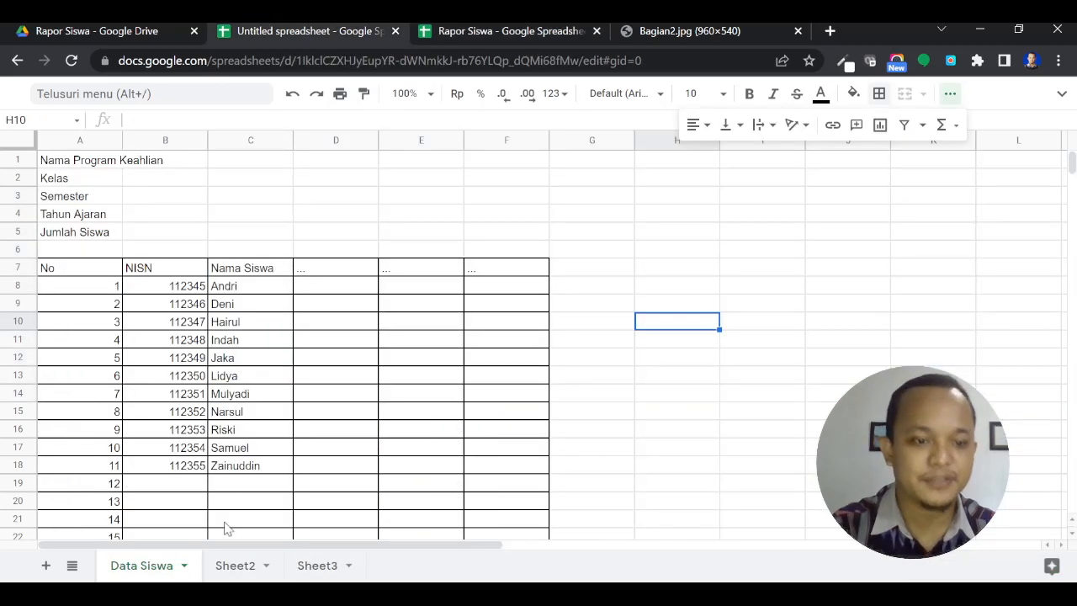
left_click(244, 572)
right_click(246, 572)
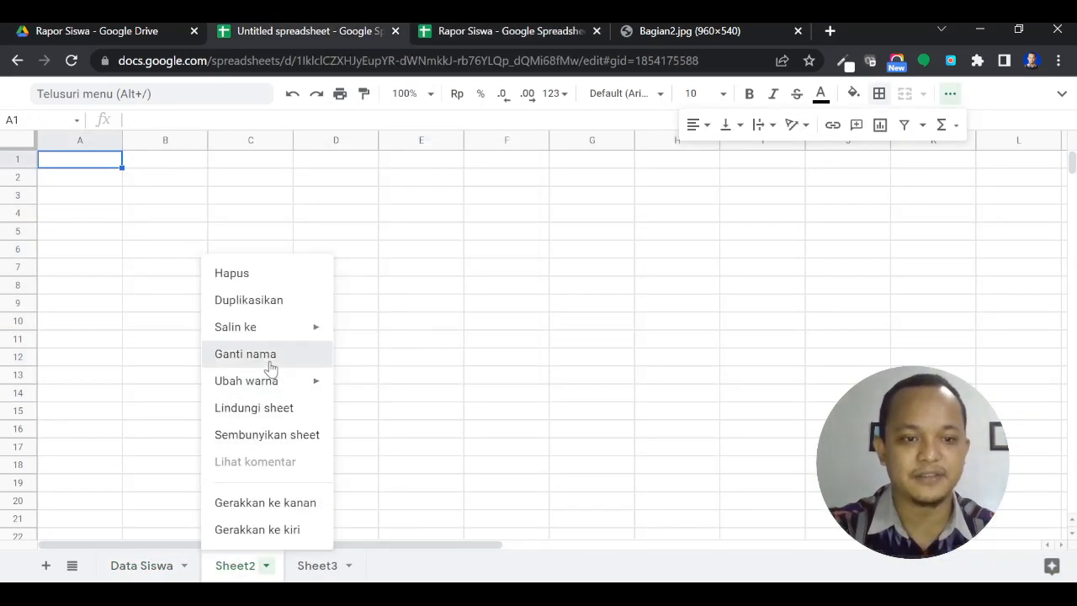
left_click(246, 355)
type("Nilai")
left_click(182, 306)
Enter the headers No, Nama Siswa and 1. Pend. Agama in A1 through C1 of the Nilai sheet.
left_click(87, 164)
left_click(556, 27)
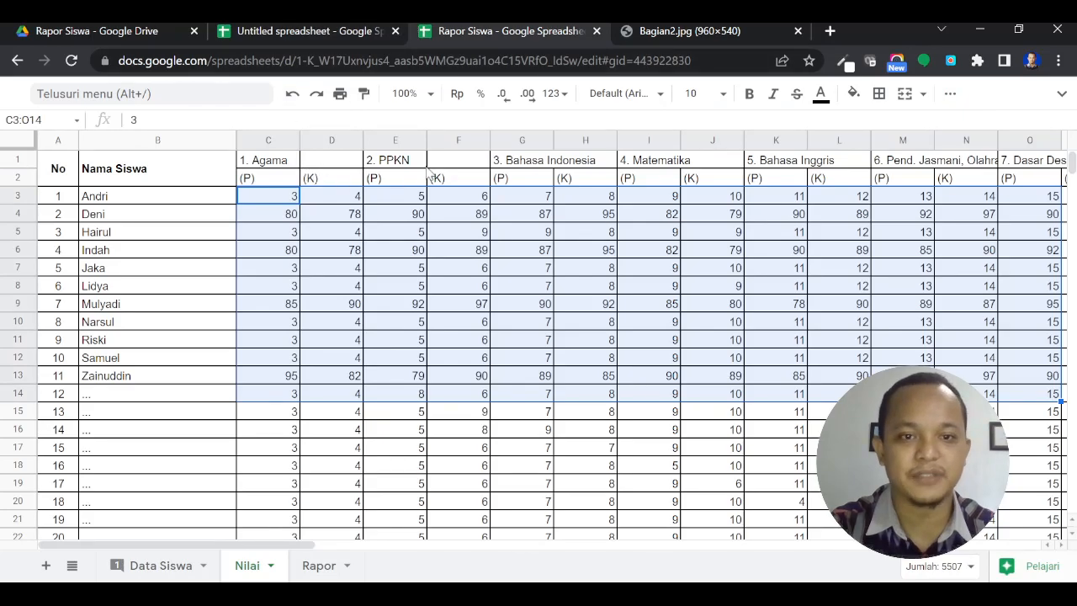
left_click(323, 30)
type("No")
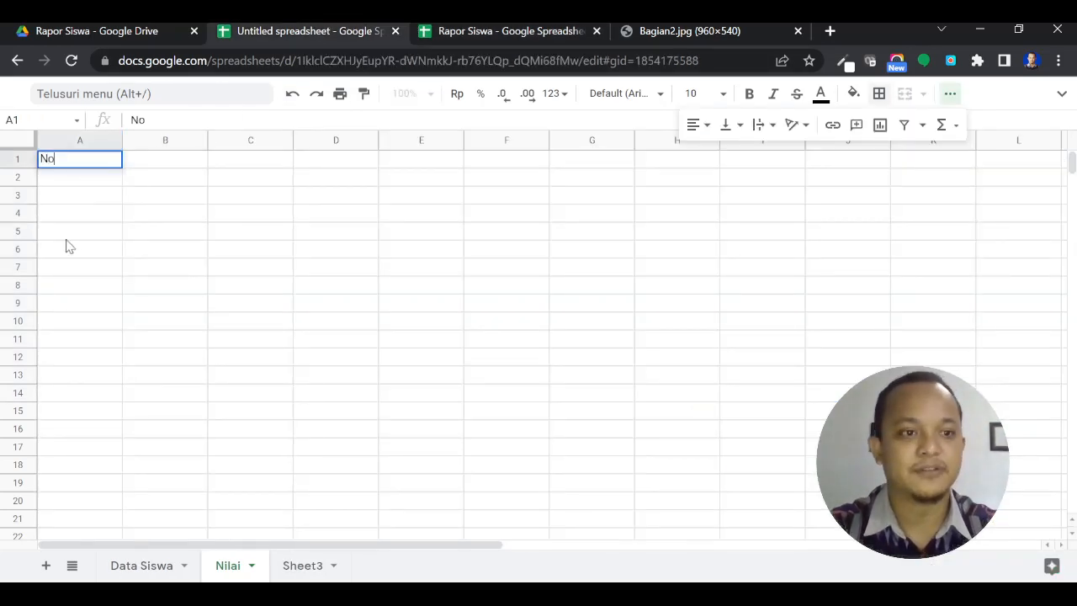
key("Tab")
type("Nama Siswa")
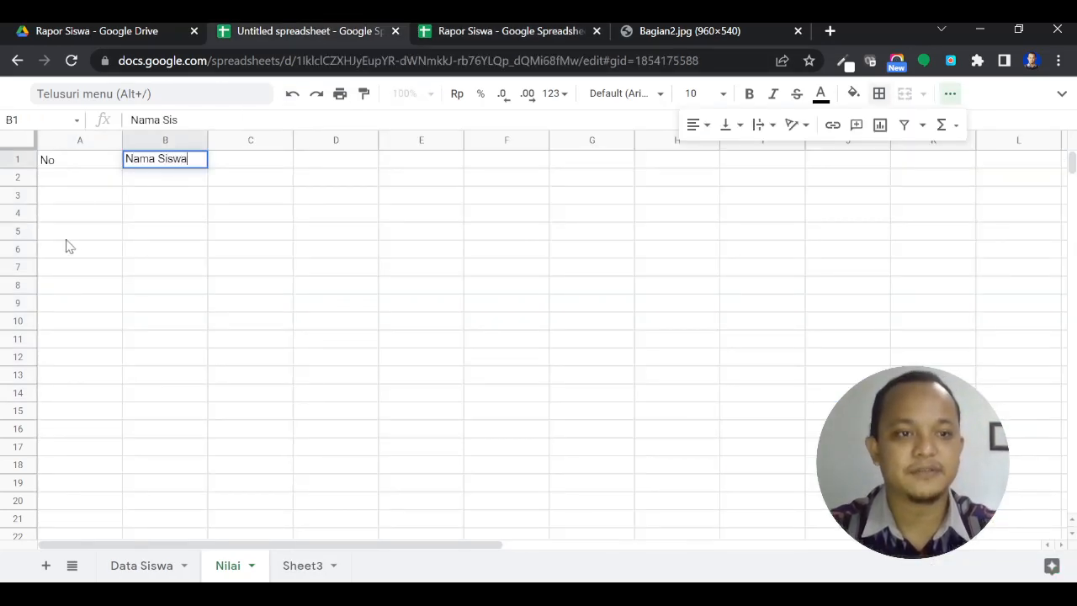
key("Tab")
type("N")
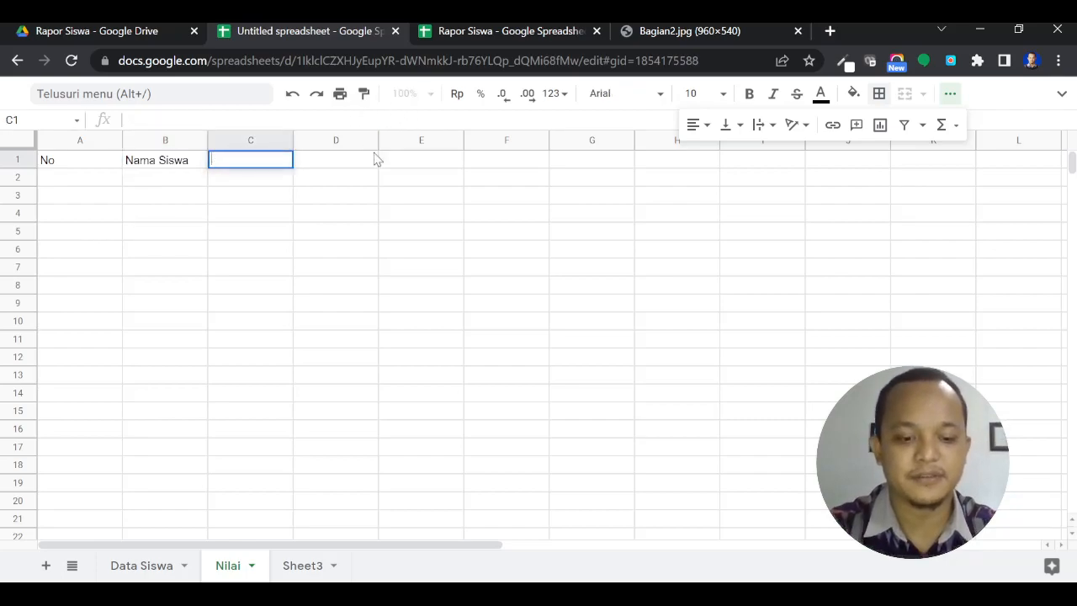
type("1. Pend. Agam")
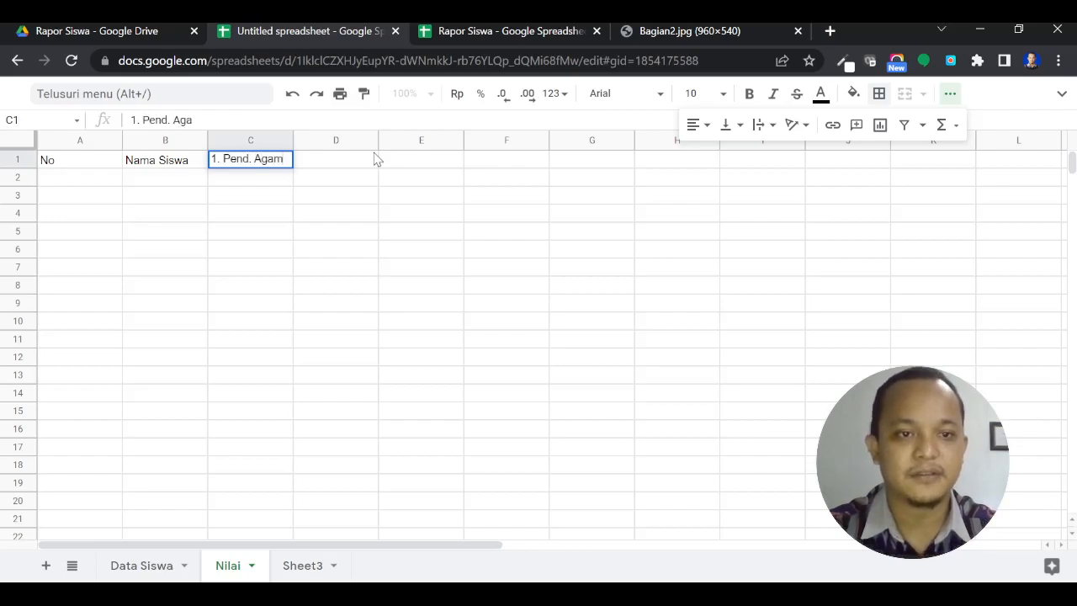
left_click(375, 158)
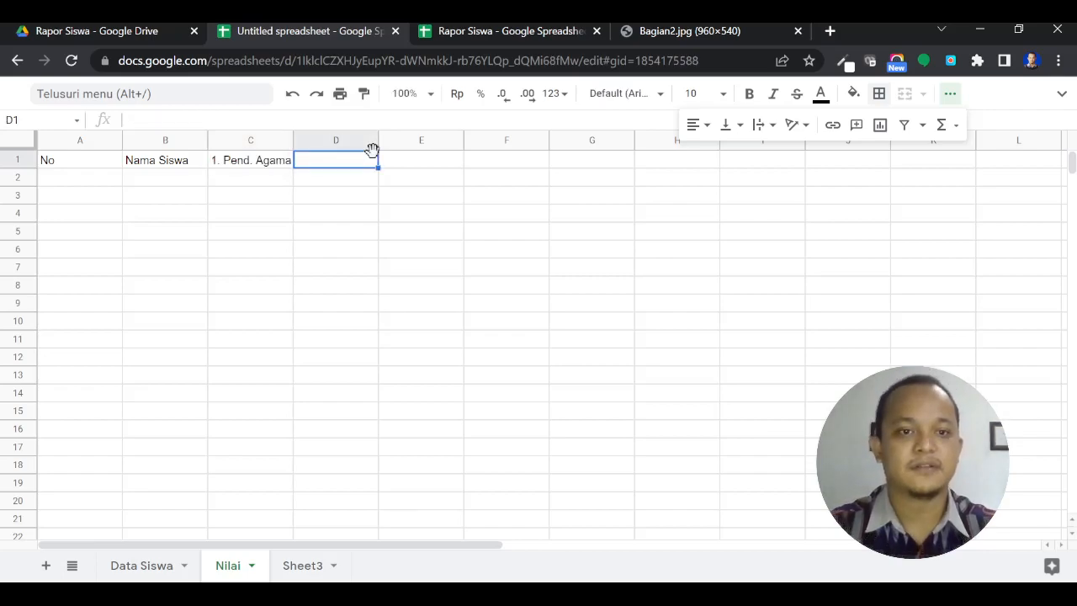
left_click(380, 159)
Examine how the reference's Nilai sheet splits the 1. Agama subject into sub-columns in row 2.
left_click(494, 30)
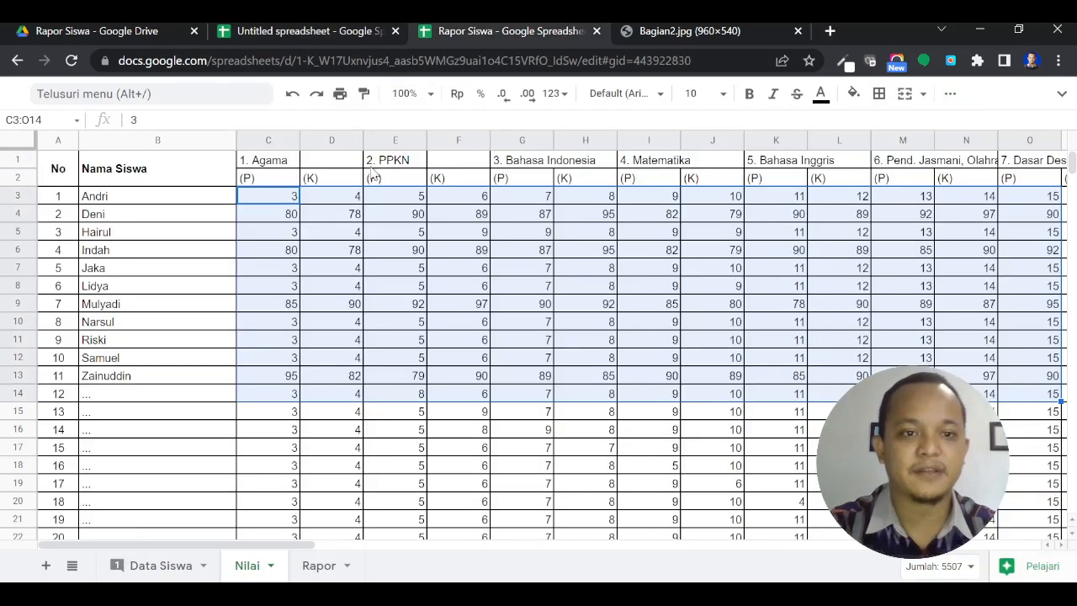
left_click(278, 185)
left_click(312, 187)
left_click(281, 184)
left_click(276, 164)
left_click(325, 184)
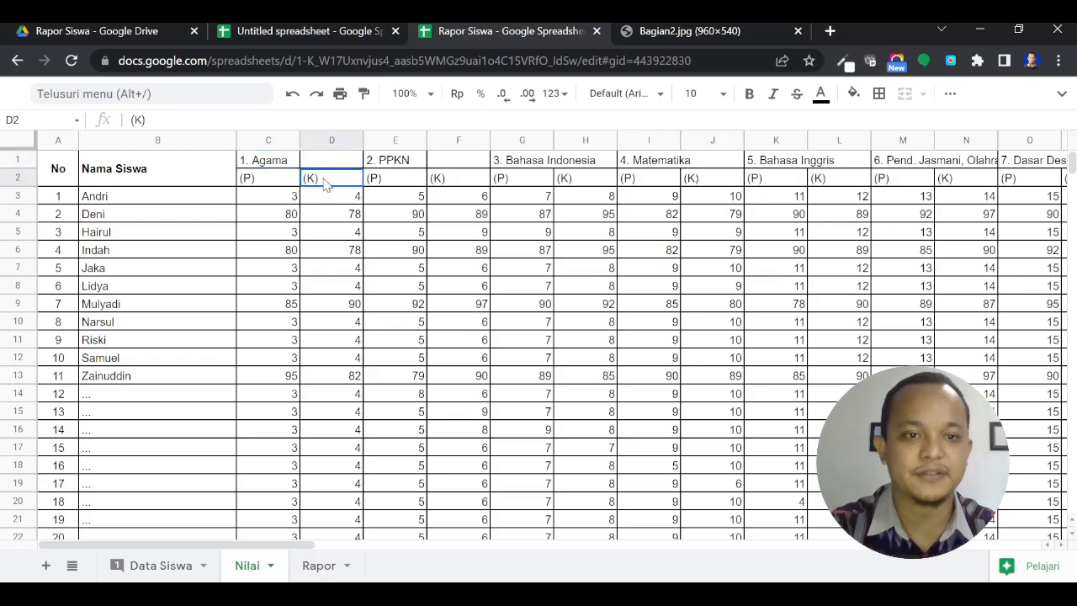
left_click(325, 29)
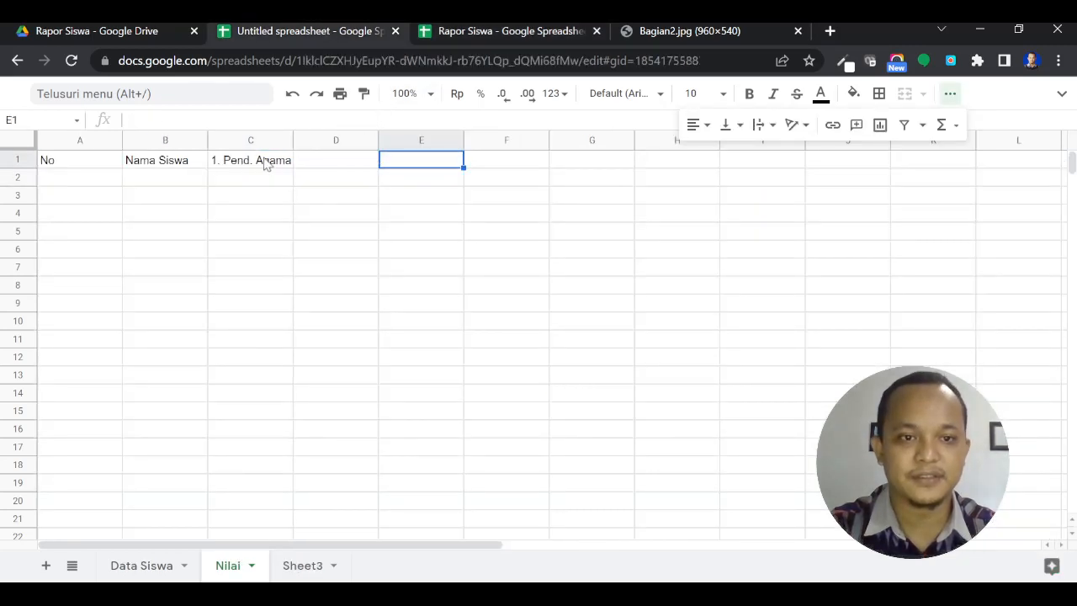
Enter 2. PPKN in E1 and copy the subject headers from 3. Bahasa Indonesia onward from the reference's G1:V1 into row 1 from G1.
left_click(263, 163)
left_click(320, 168)
left_click(409, 168)
left_click(547, 26)
left_click(338, 27)
type("2. PPKN")
key("Tab")
key("Tab")
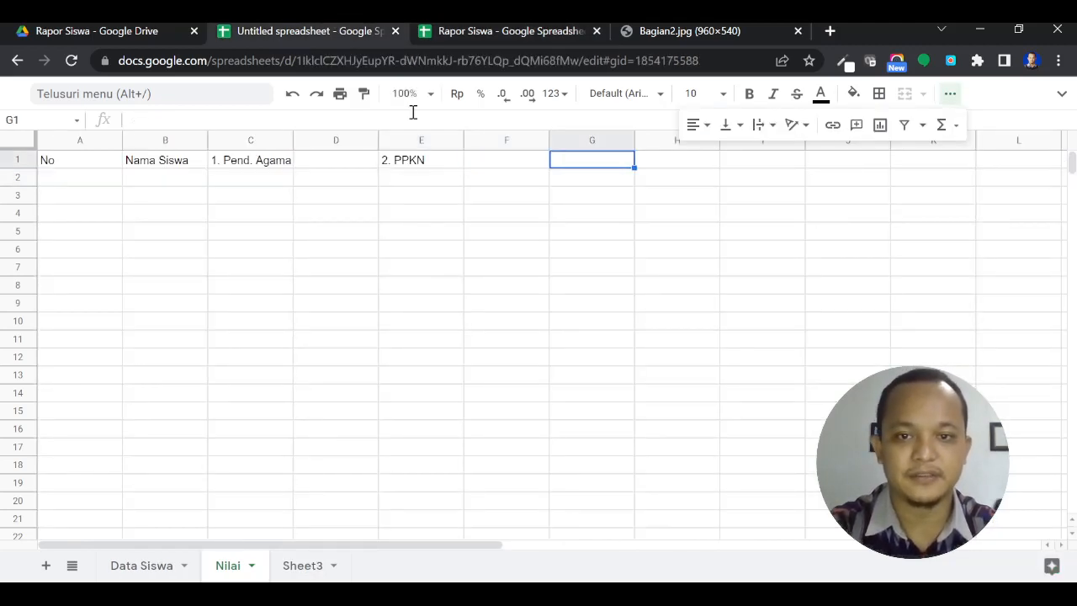
type("3.")
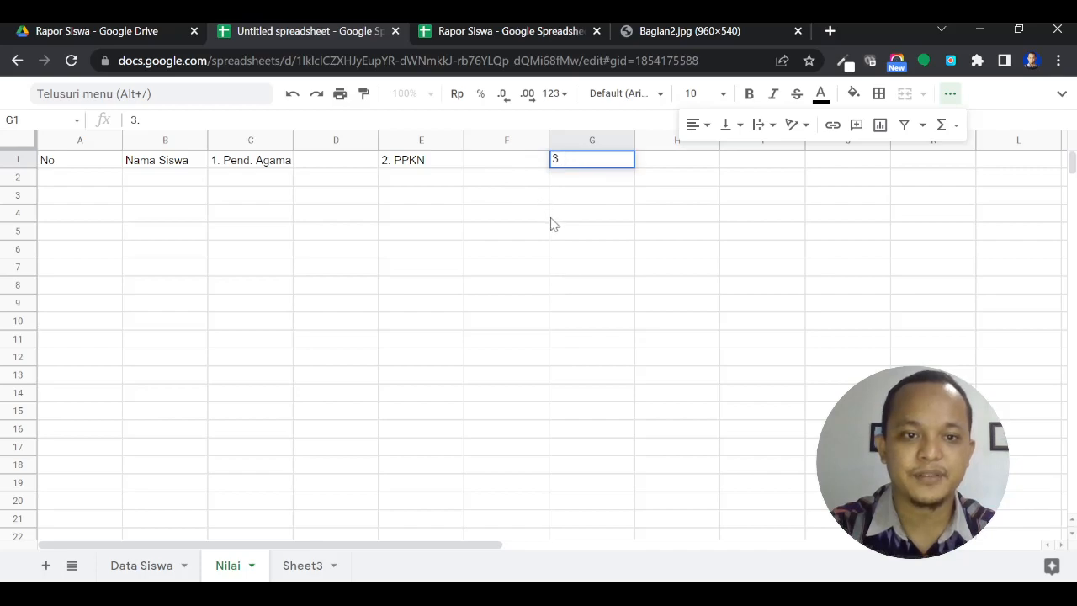
left_click(528, 30)
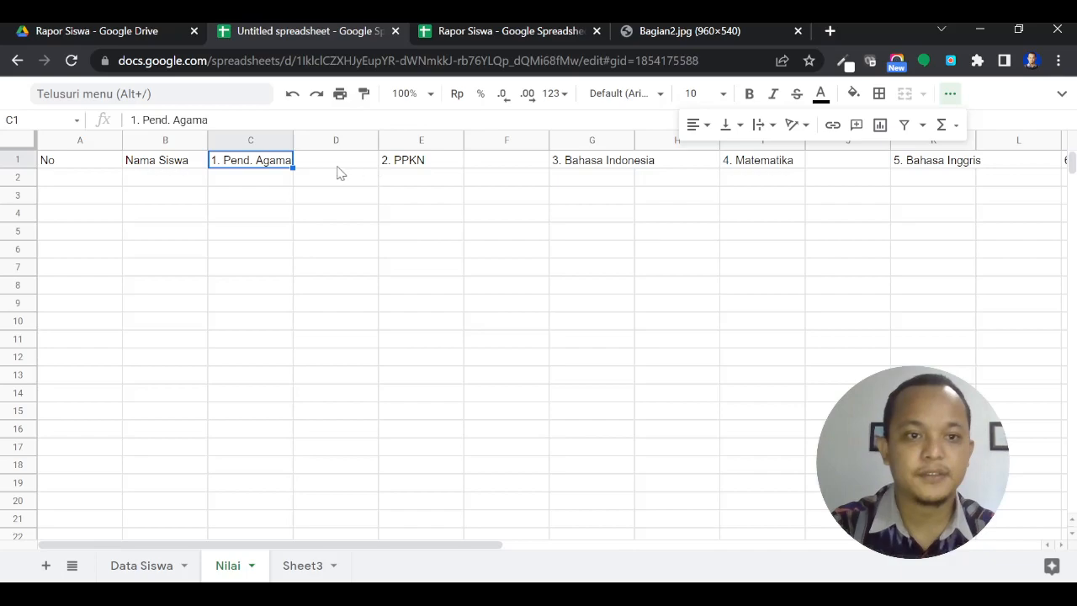
Check the row 2 sub-header labels under 1. Agama in the reference's Nilai sheet.
left_click(265, 185)
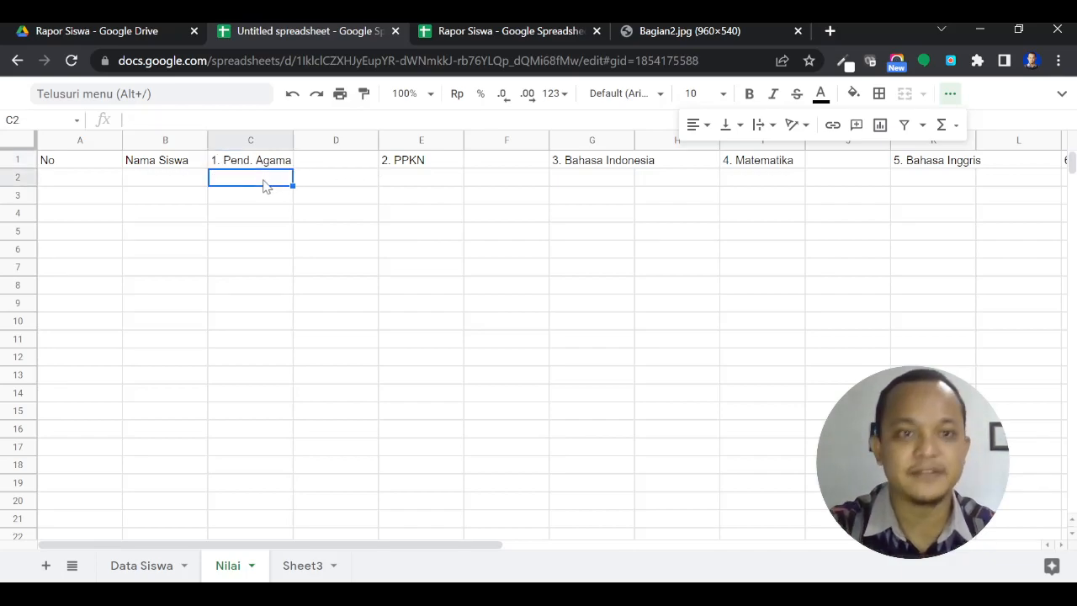
left_click(496, 31)
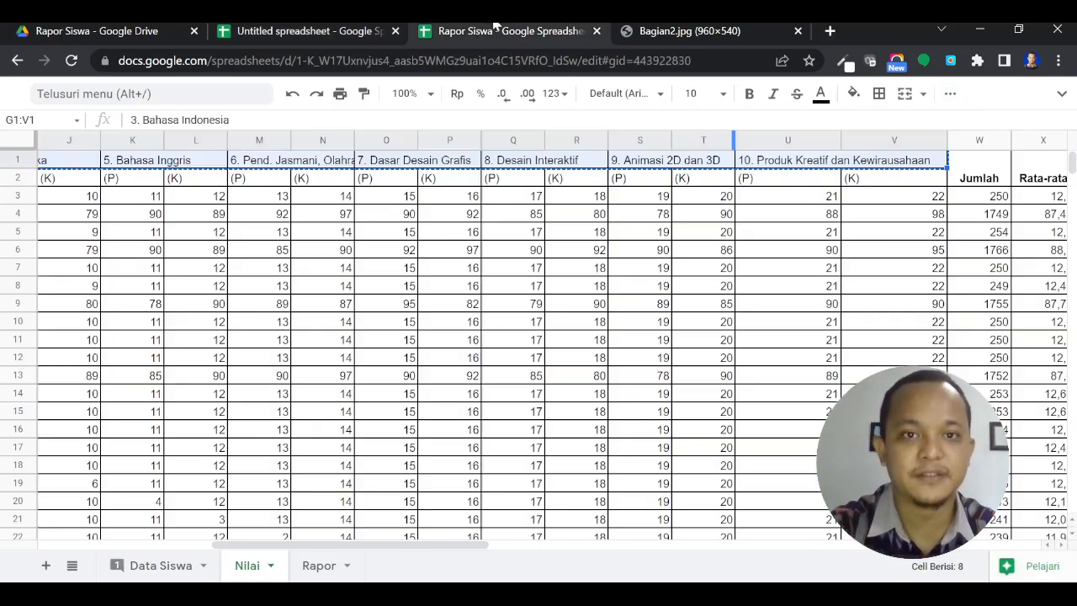
left_click(113, 185)
key("Left")
key("Left")
key("Left")
key("Left")
key("Left")
key("Left")
key("Left")
key("Left")
key("Left")
key("Left")
key("Right")
key("Right")
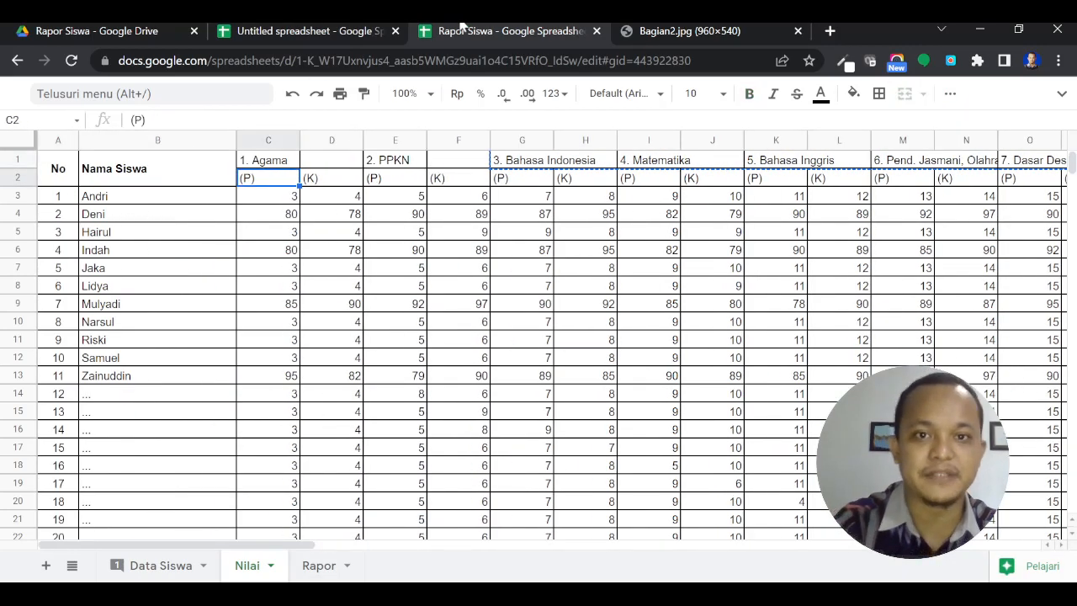
left_click(684, 29)
left_click(396, 29)
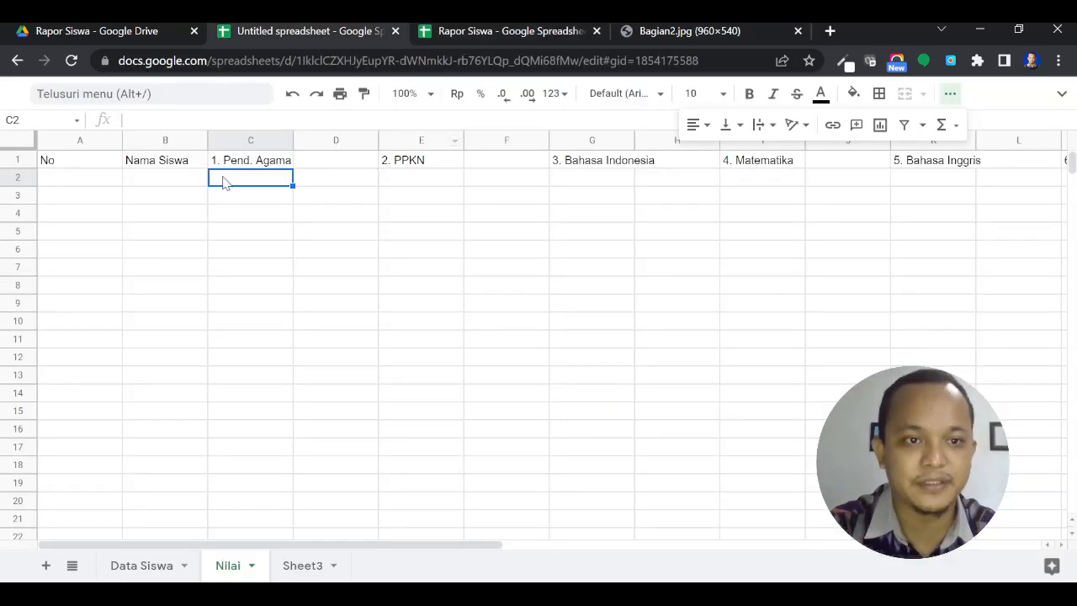
Enter the sub-headers (P) in C2 and (K) in D2 under 1. Pend. Agama.
type("(P")
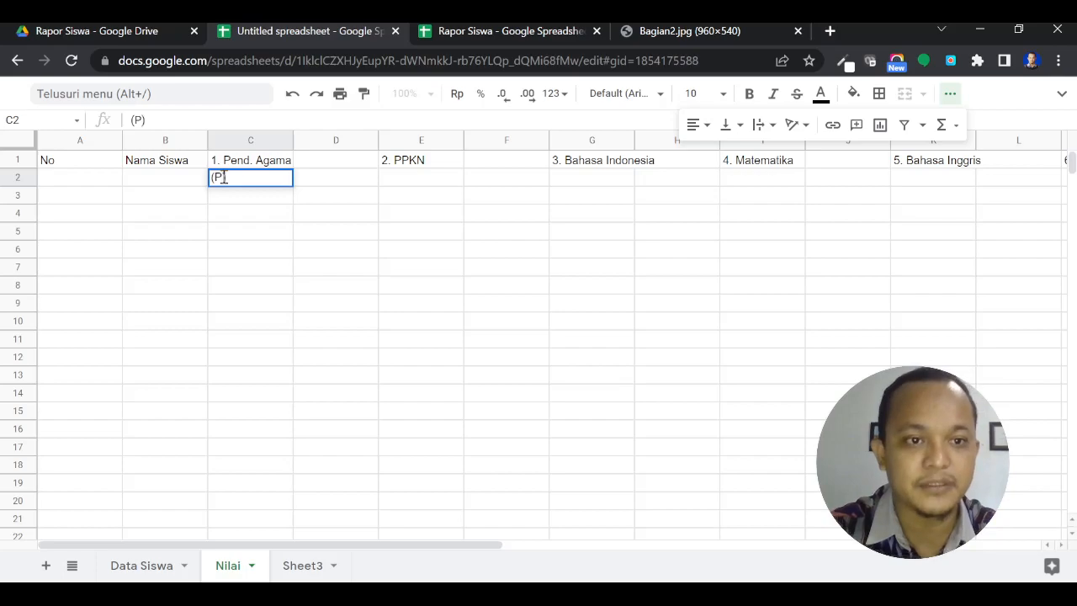
key("Tab")
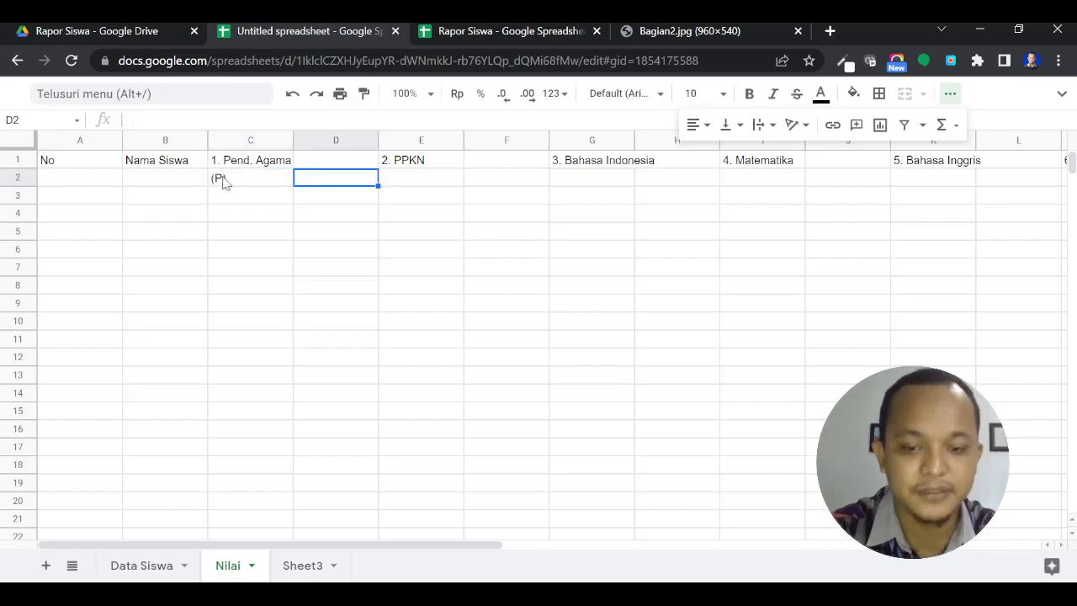
type("(")
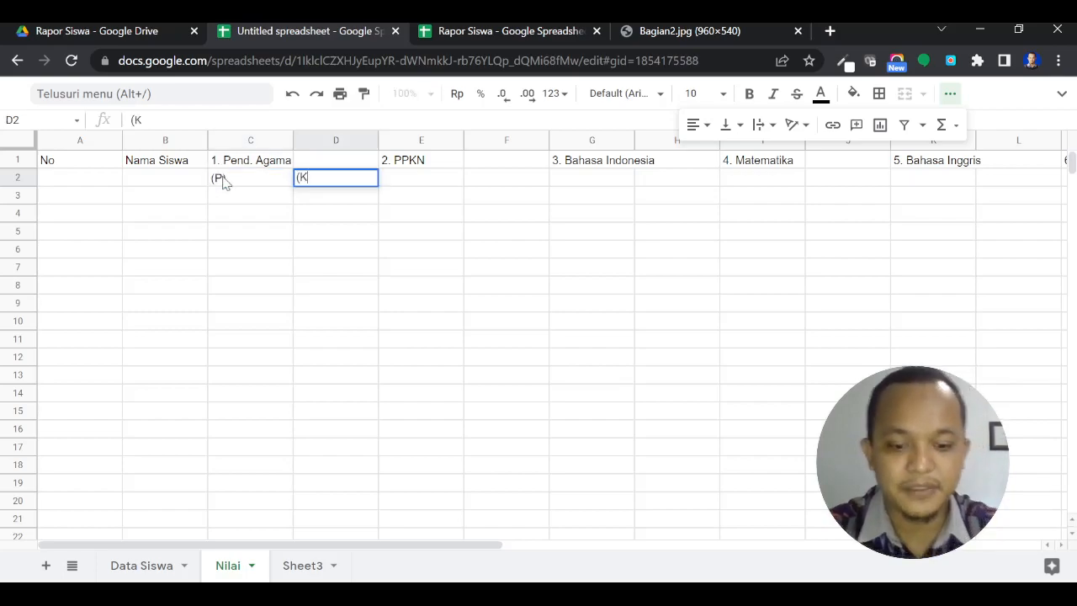
type("K)")
left_click(268, 251)
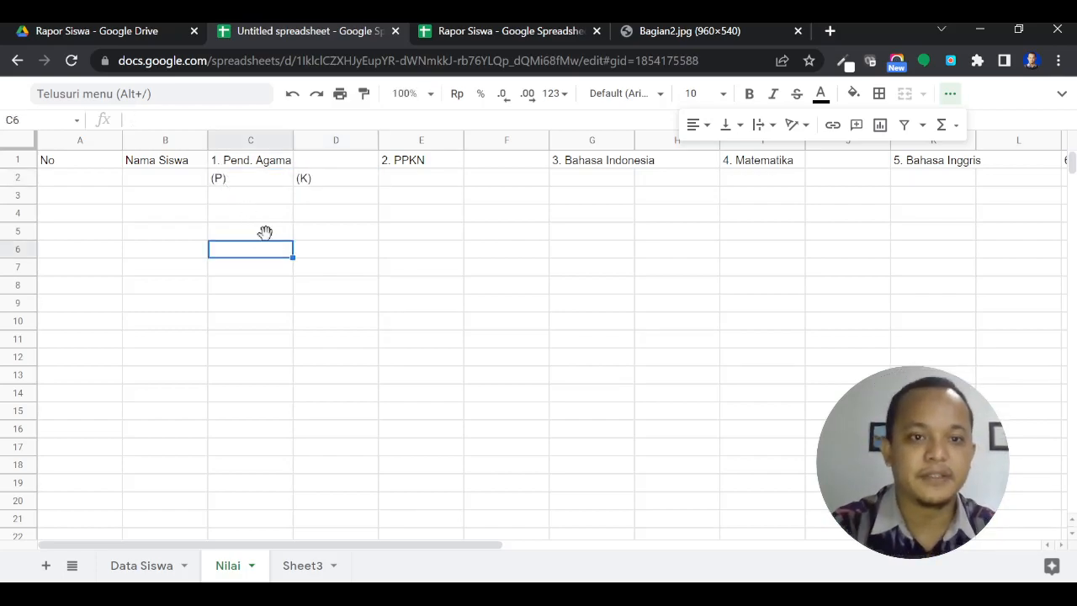
Fill the (P) and (K) sub-headers from C2:D2 across row 2 through V2, covering all ten subjects.
left_click(261, 179)
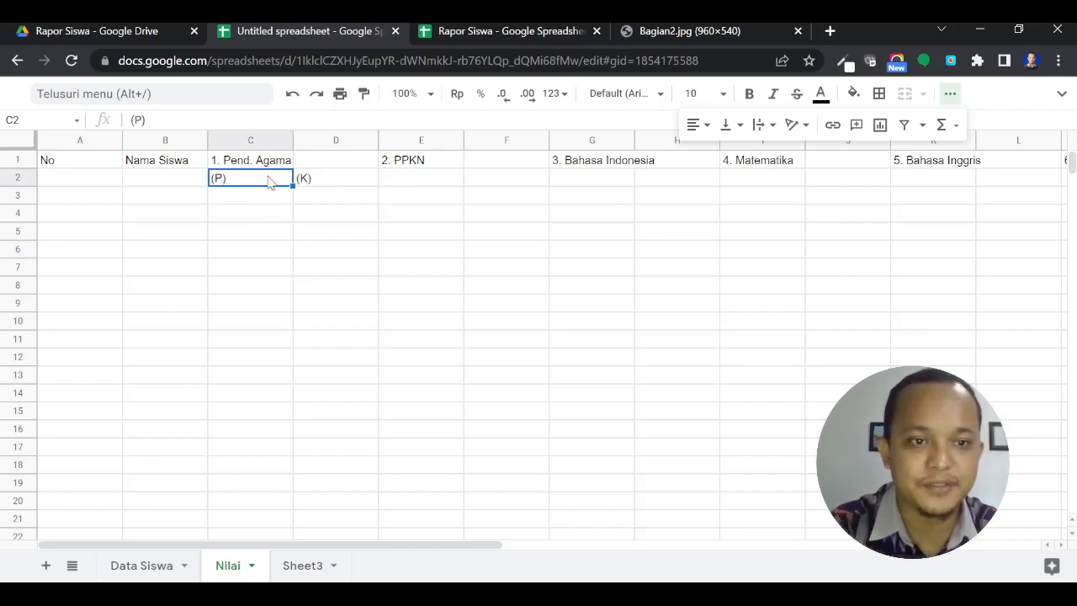
left_click_drag(294, 187, 311, 191)
left_click_drag(234, 185, 315, 189)
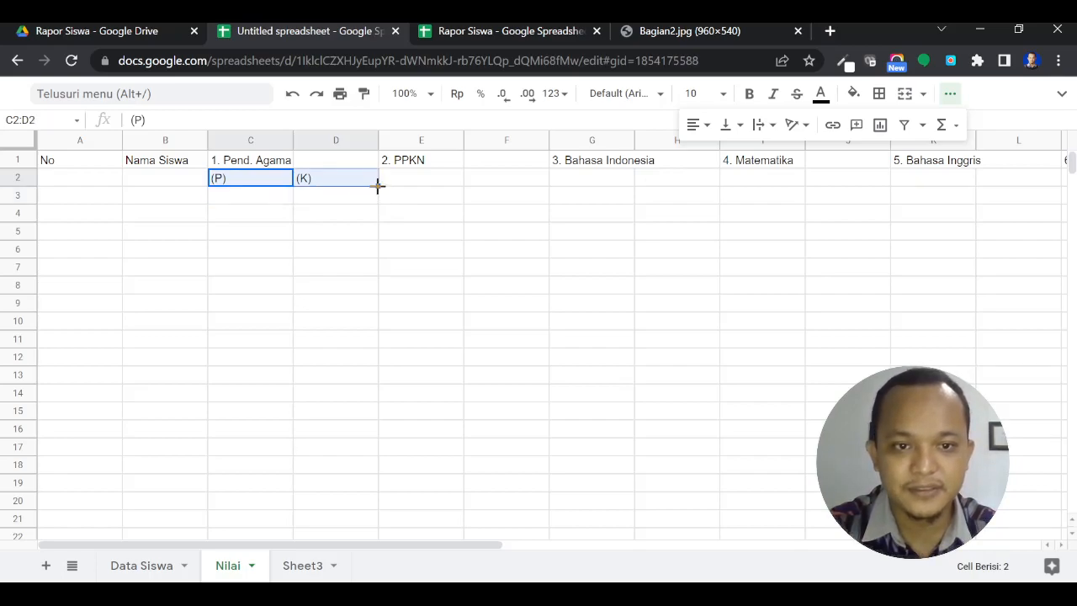
left_click_drag(378, 186, 947, 184)
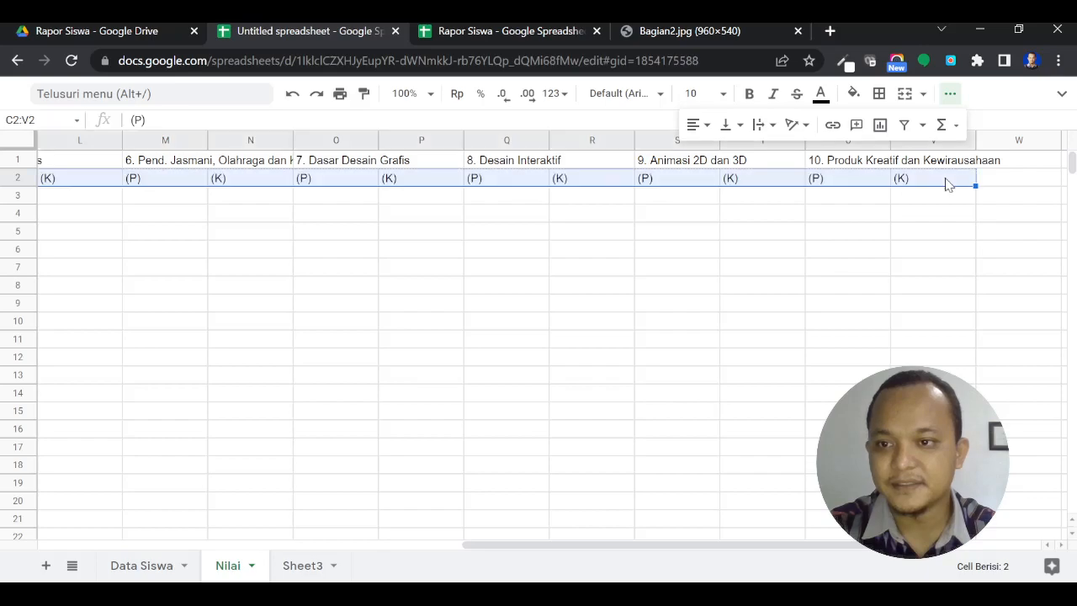
left_click(858, 184)
left_click(919, 181)
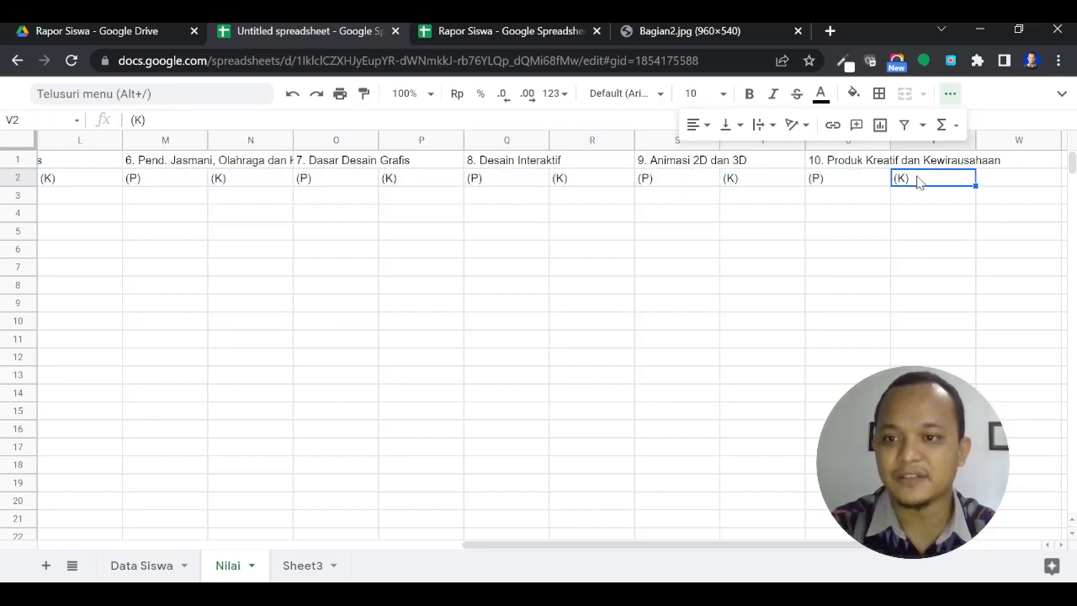
left_click(683, 184)
left_click(770, 189)
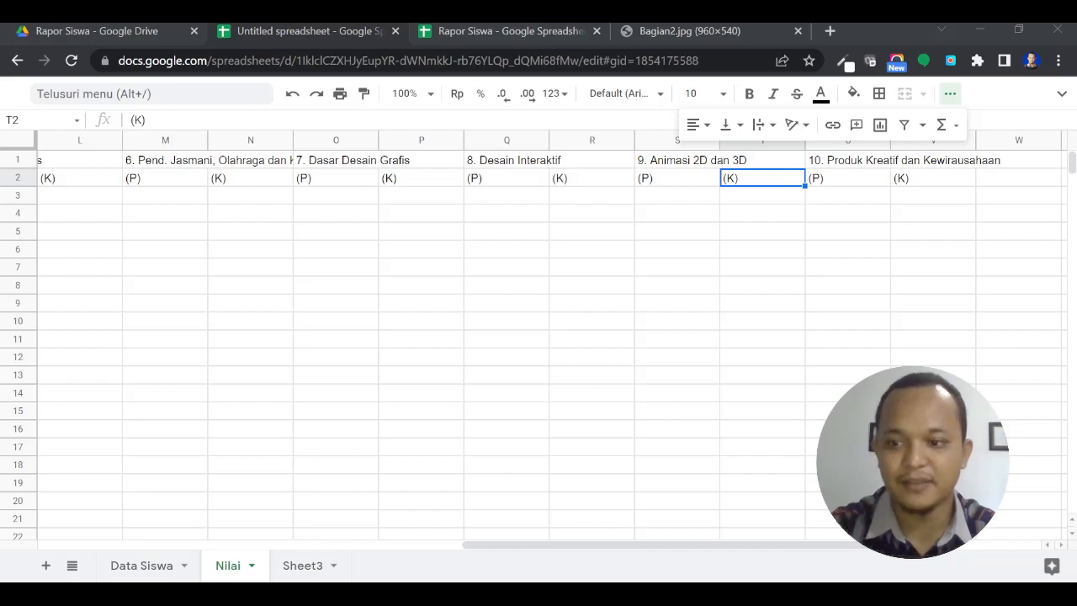
Enter the headers Jumlah in W1, Rata-rata in X1 and Rank in Y1 after the last subject.
key("Right")
key("Right")
key("Right")
key("Up")
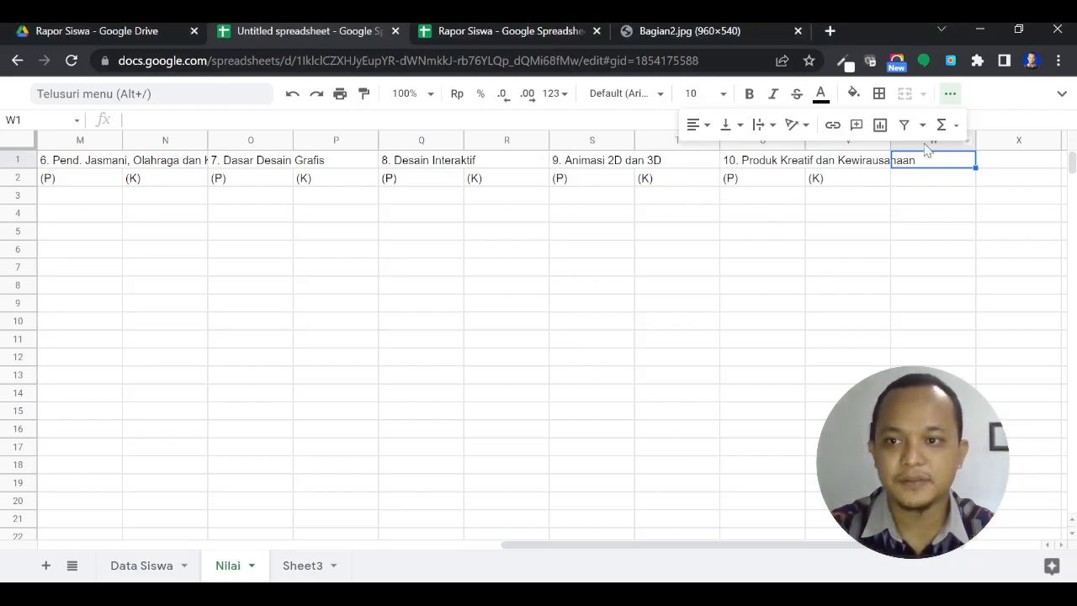
type("Jumlah")
key("Tab")
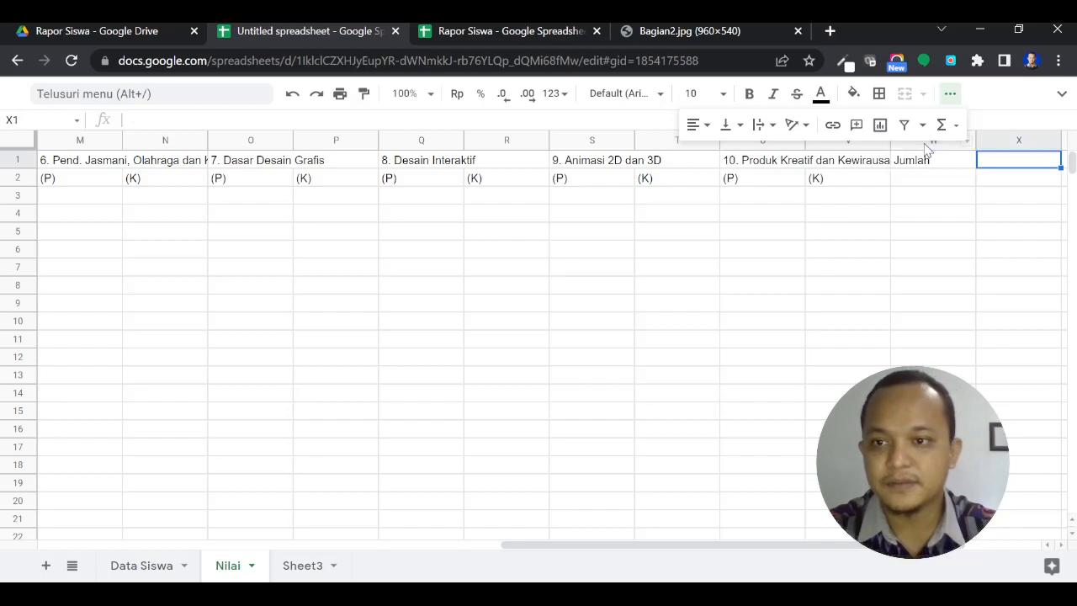
type("Rata")
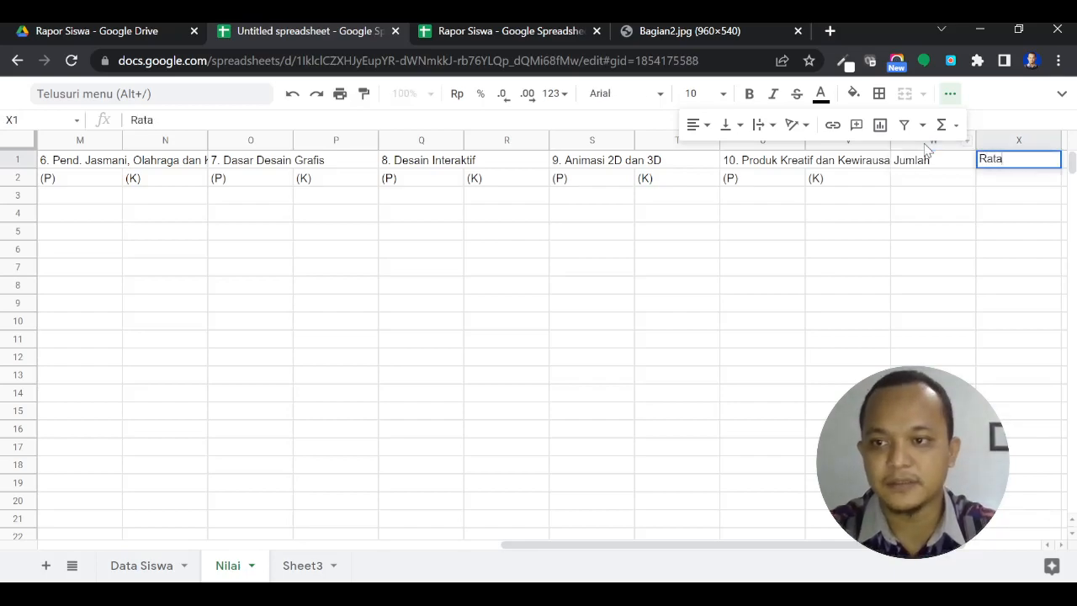
type("-rata")
key("Tab")
type("Rang")
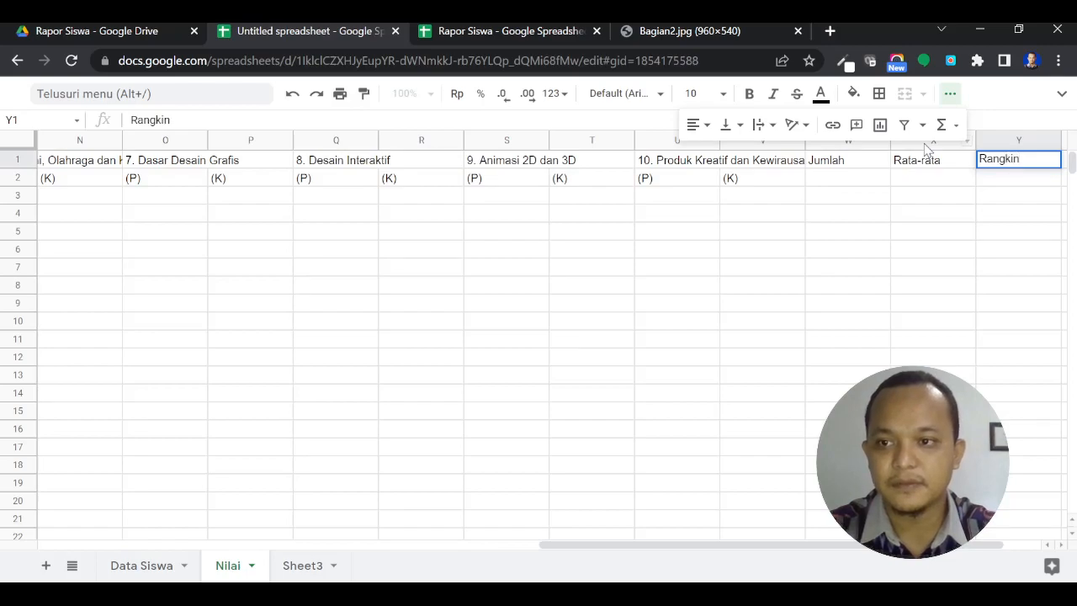
key("BackSpace")
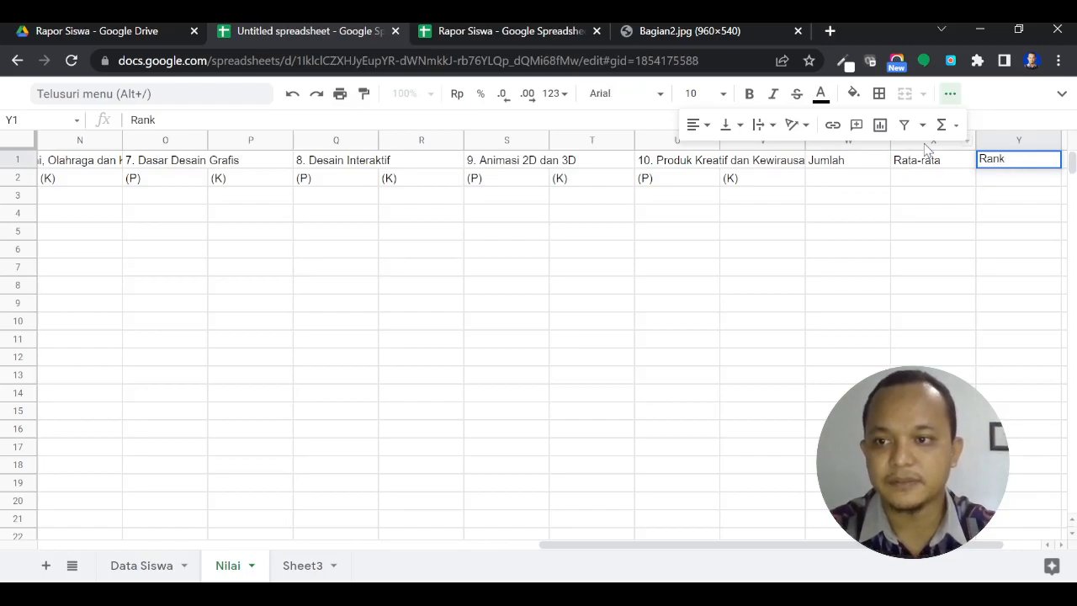
key("Tab")
Check the header following Ranking in the reference's Nilai sheet and enter Catatan Akademik in Z1 of the new workbook.
left_click(505, 30)
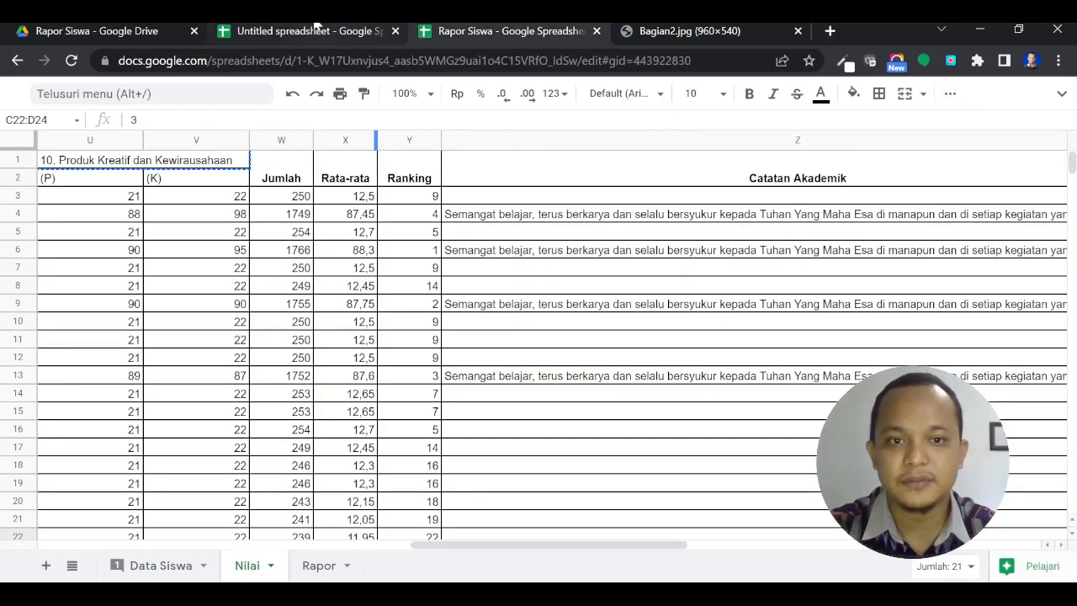
left_click(316, 30)
type("Catatan Akademik")
key("Return")
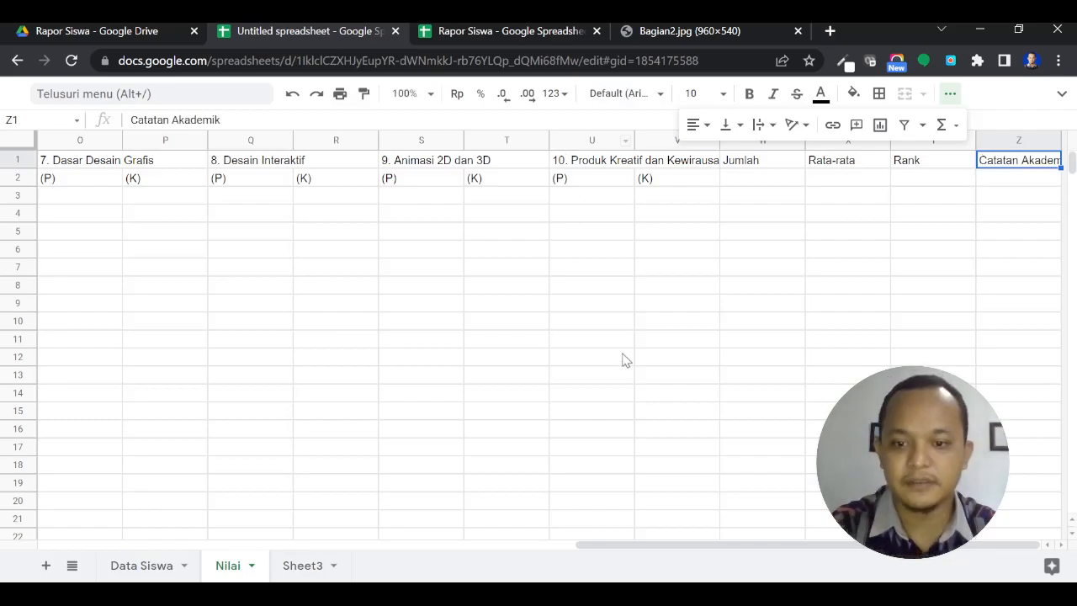
Insert one new column to the right of column Z and another to the right of column AA.
left_click(1038, 140)
left_click(973, 237)
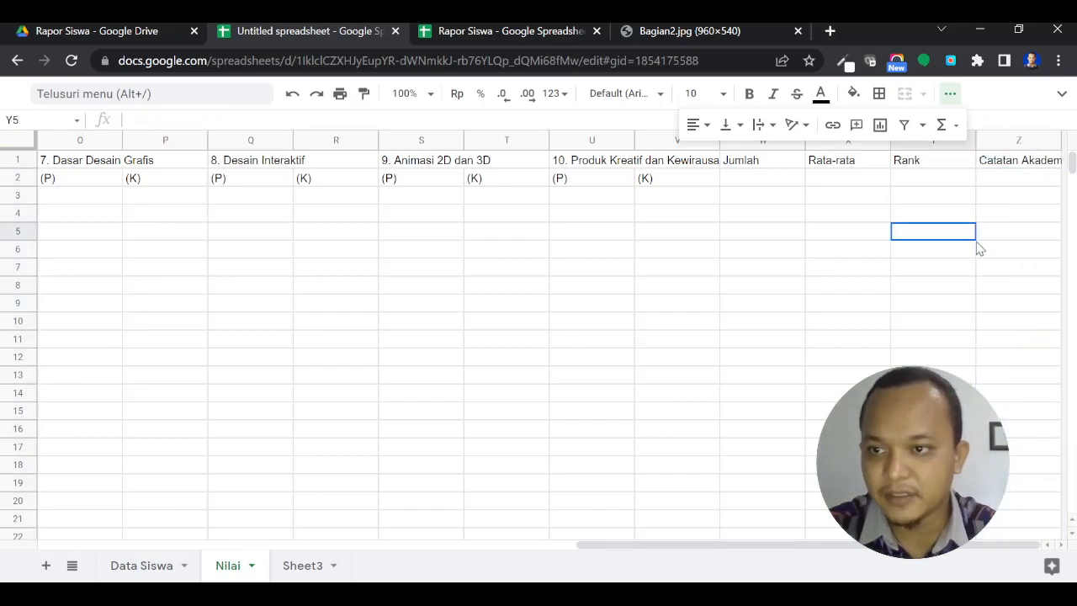
left_click(1028, 141)
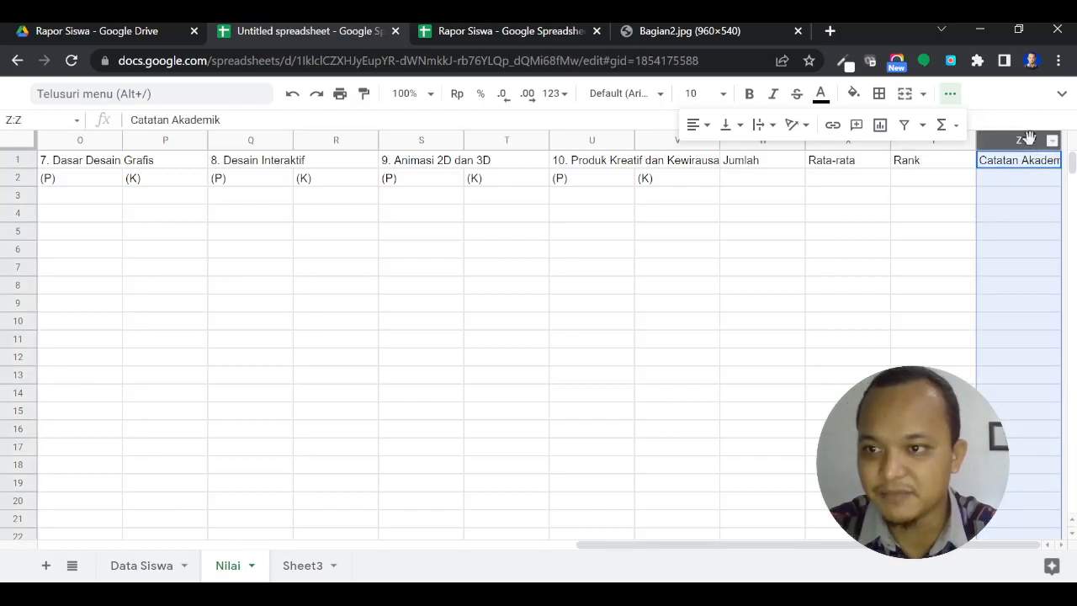
right_click(1029, 141)
mouse_move(979, 244)
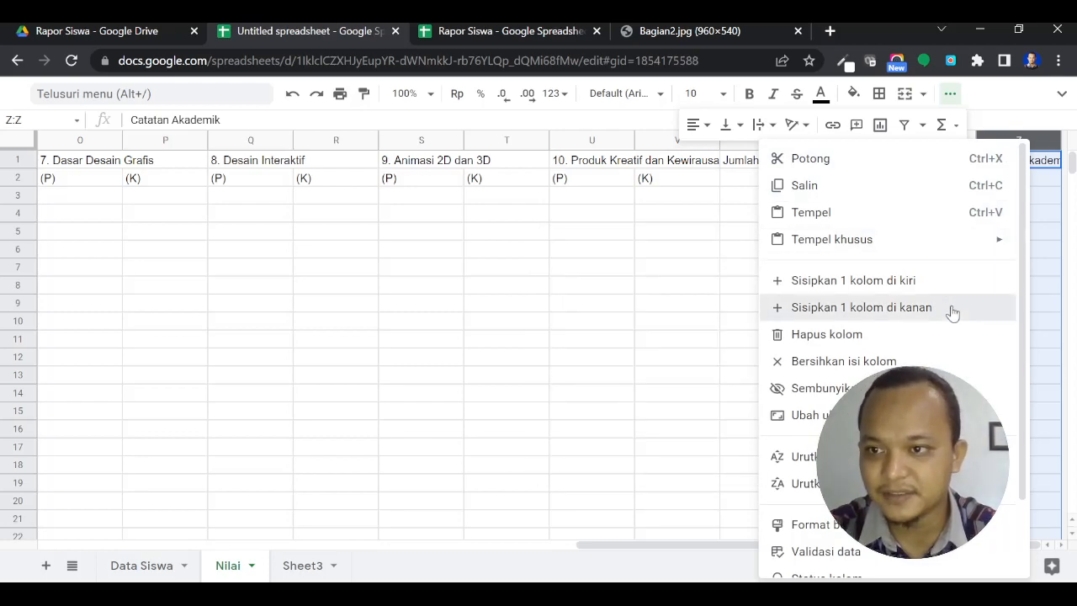
left_click(953, 310)
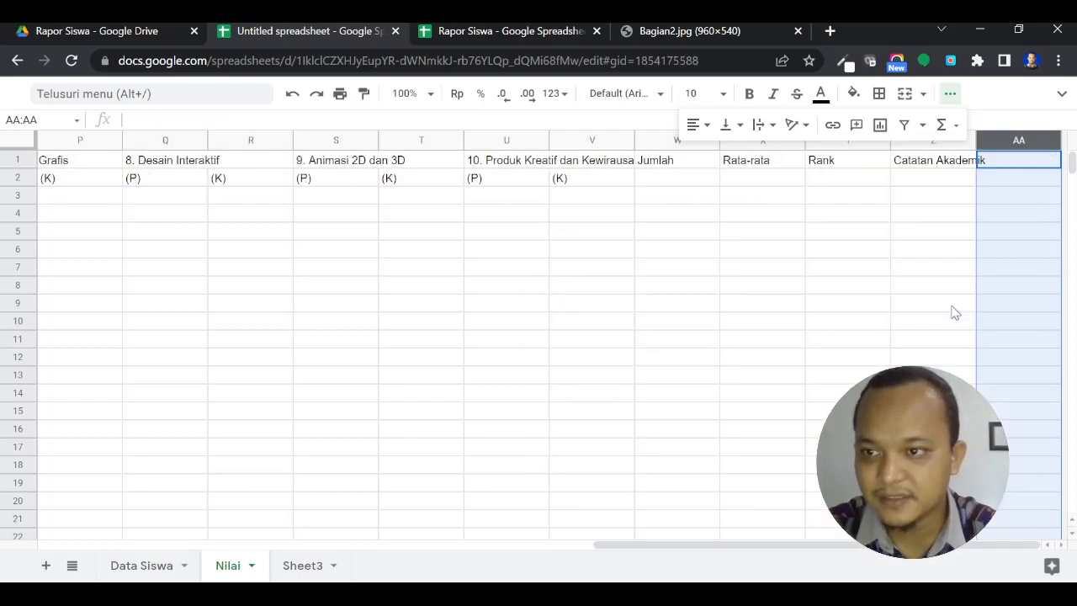
right_click(1017, 136)
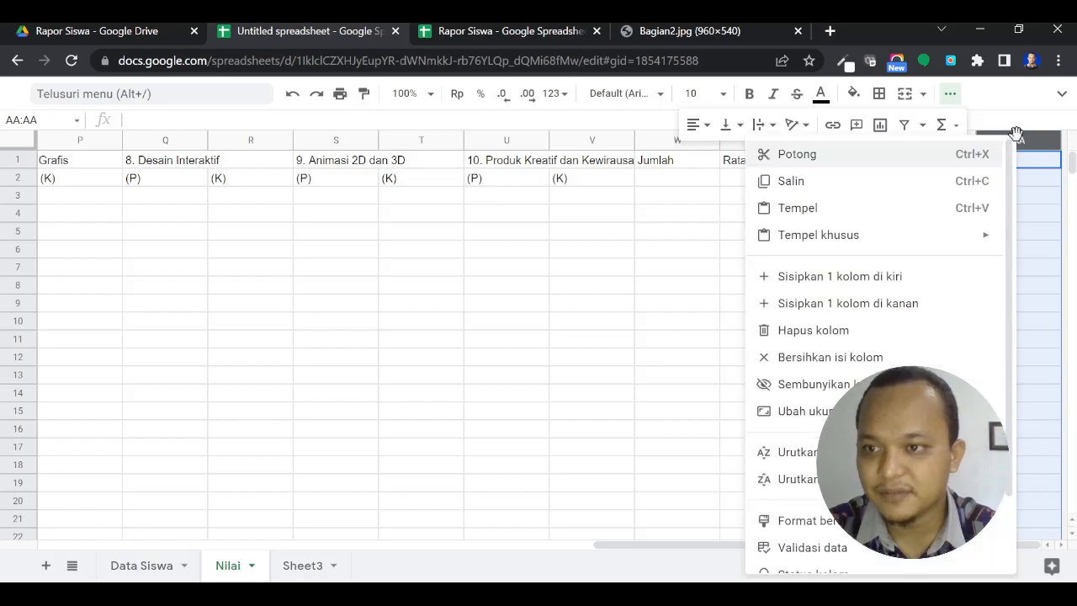
left_click(940, 308)
Select columns S through AB and insert 10 columns to the right of column AB.
left_click(951, 159)
left_click(956, 139)
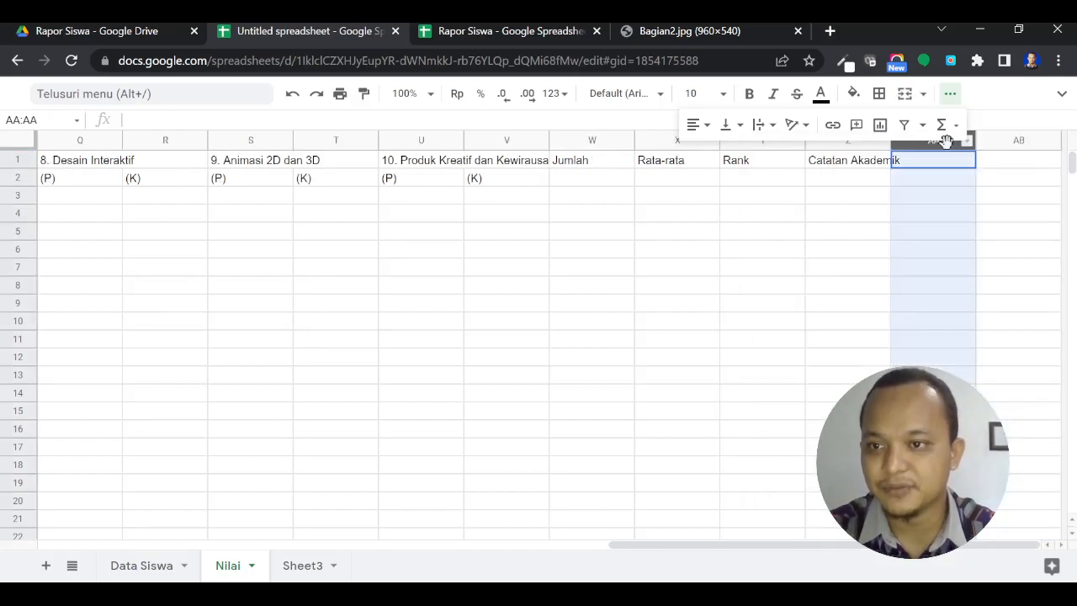
left_click(1010, 142, "shift")
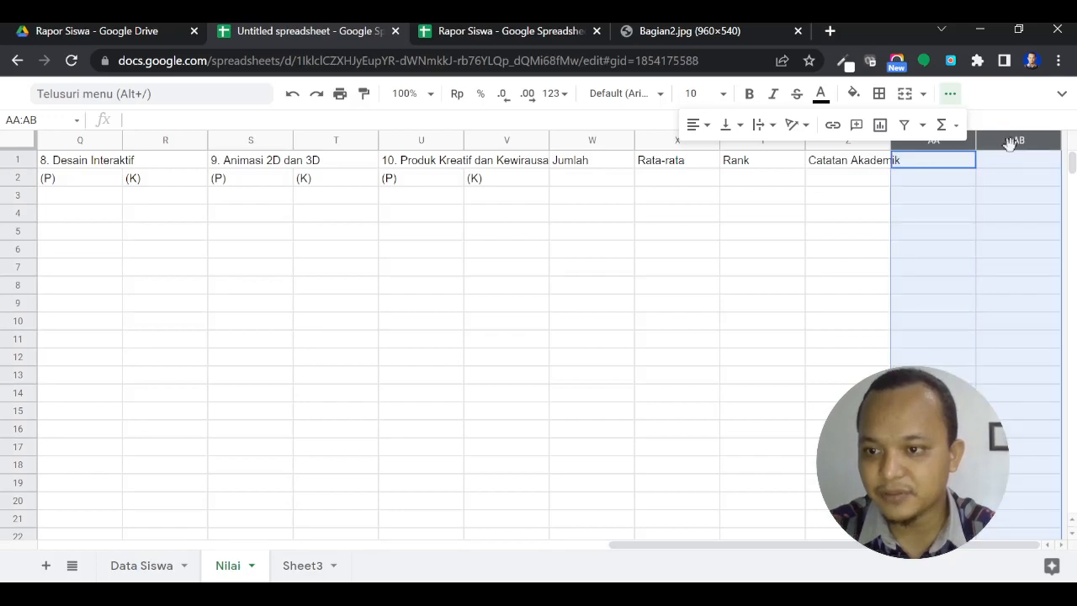
left_click(1032, 160)
left_click(1023, 142)
left_click_drag(1023, 141, 279, 163)
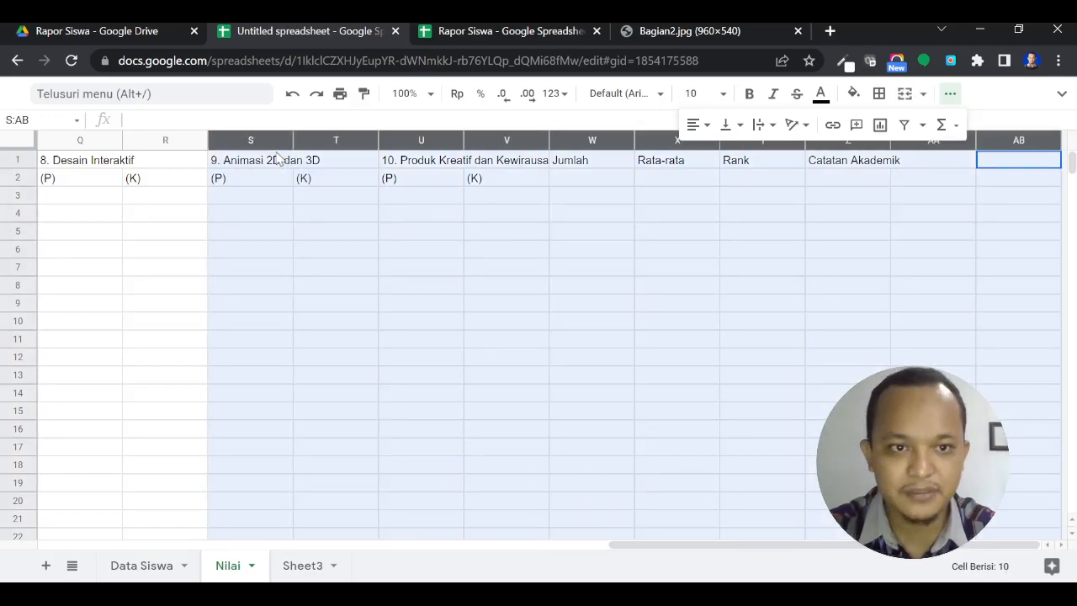
right_click(321, 145)
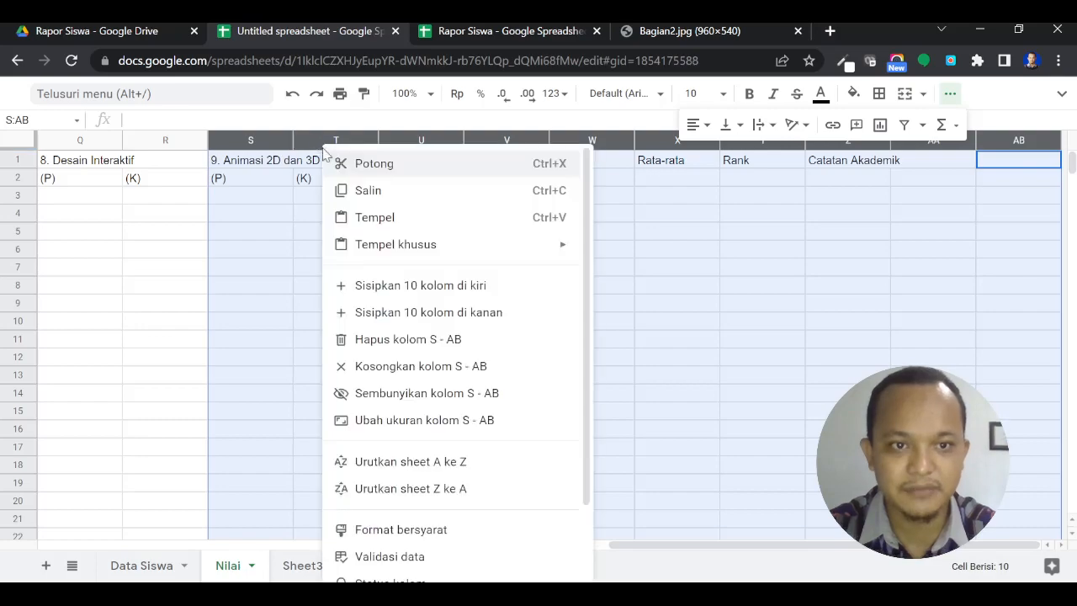
left_click(500, 310)
left_click(678, 250)
left_click(421, 194)
double_click(420, 195)
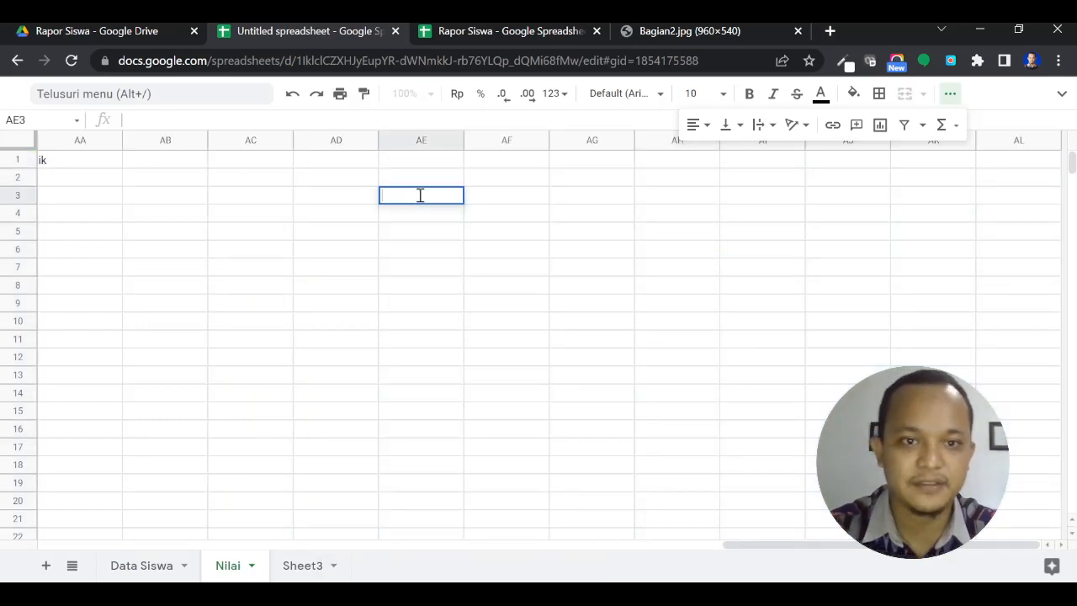
Check the headers beyond Catatan Akademik in the reference's Nilai sheet and enter Kegiatan Ekstrakurikuler in AA1 of the new workbook.
left_click(227, 165)
key("Left")
key("Left")
key("Left")
key("Left")
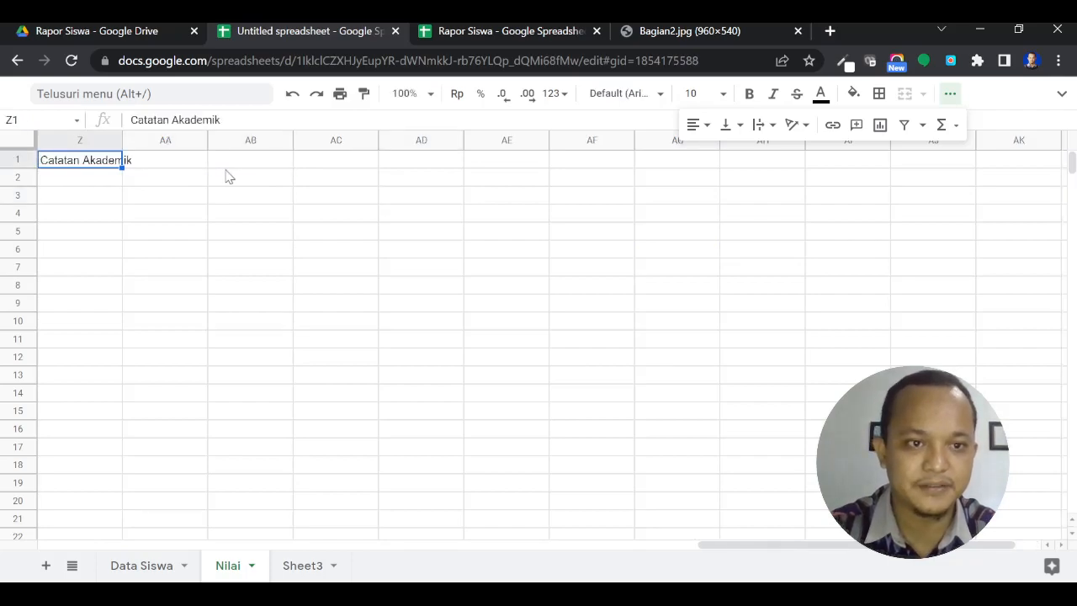
key("Left")
key("Right")
key("Right")
key("Right")
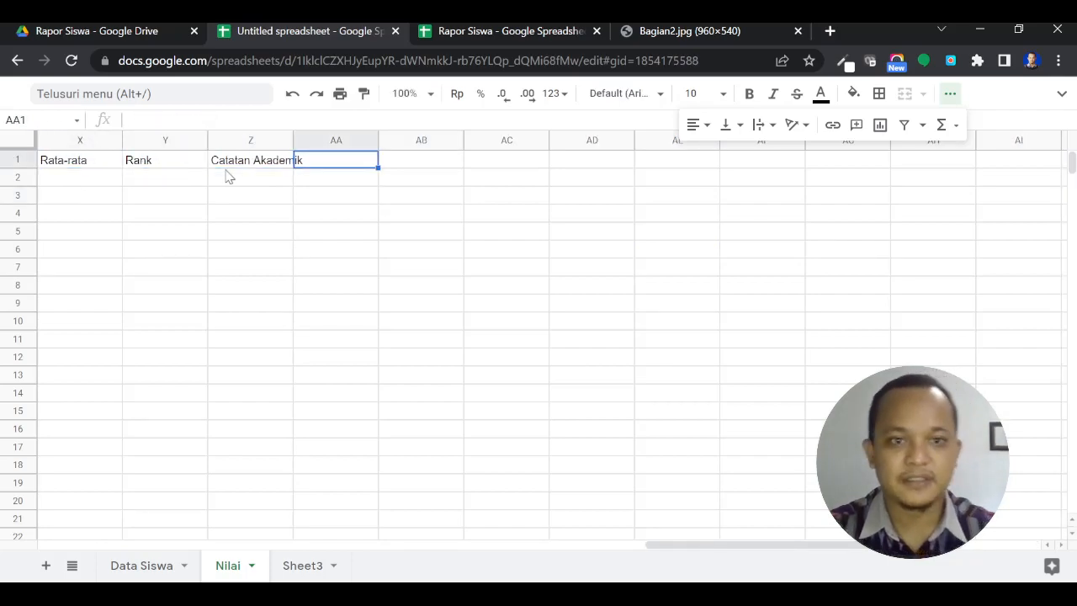
left_click(605, 28)
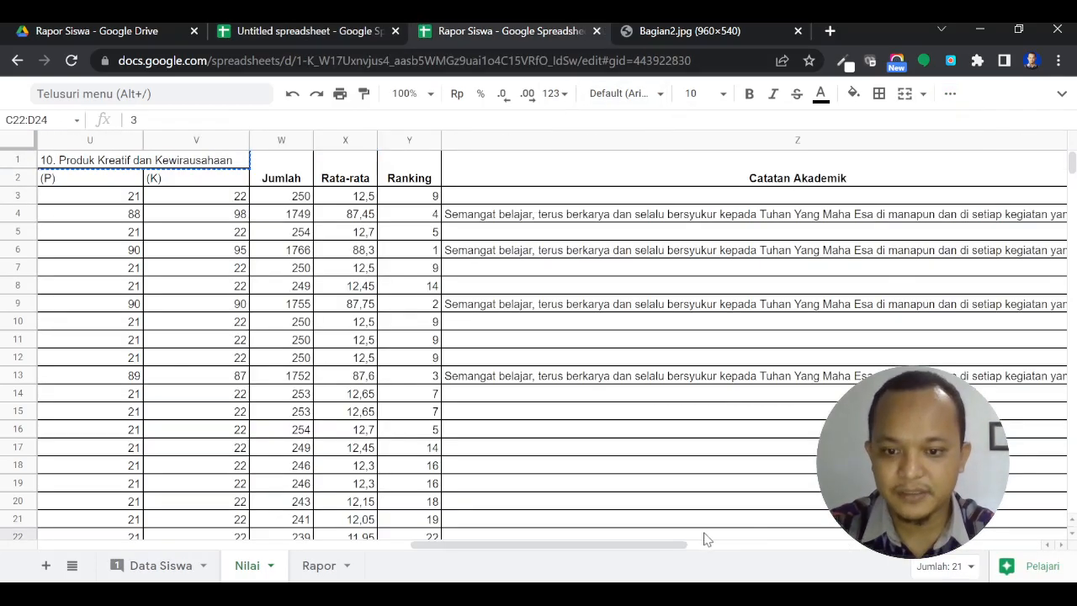
left_click_drag(674, 545, 1001, 555)
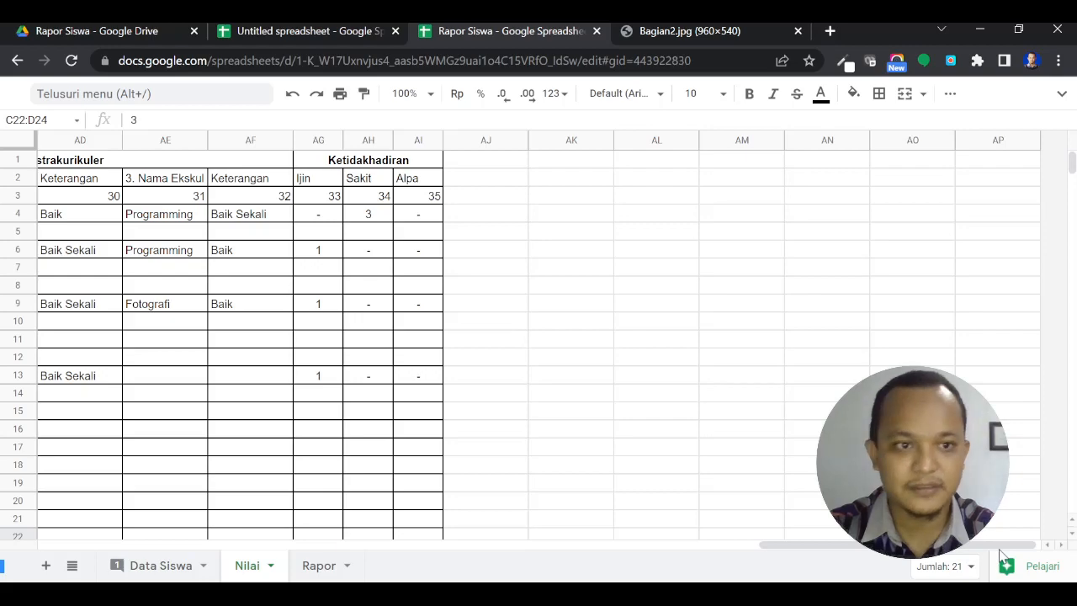
left_click(344, 34)
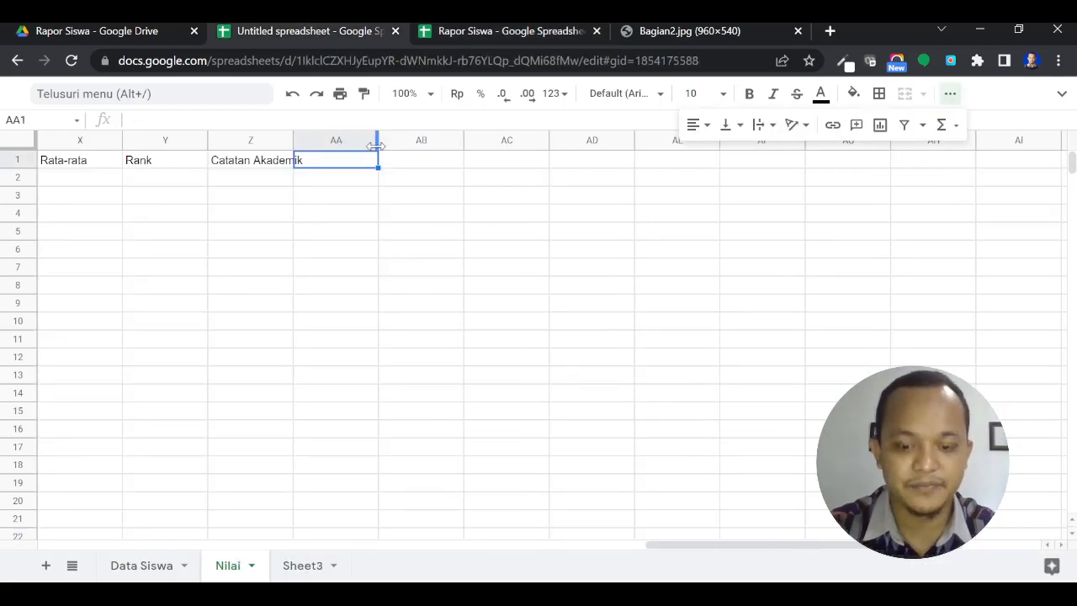
type("Kegiatan")
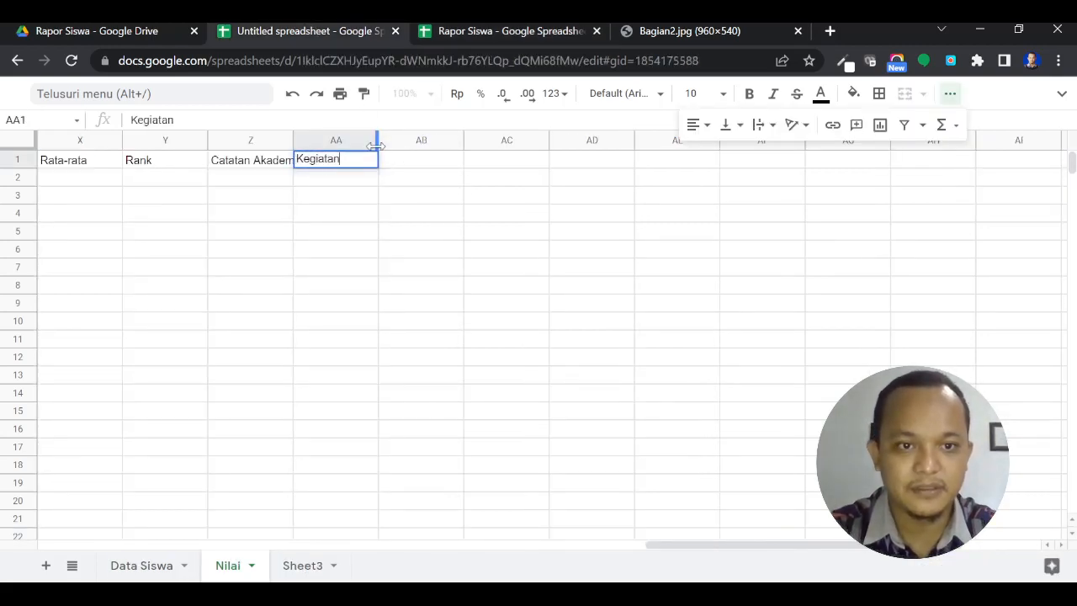
type(" Ekstrakurikuler")
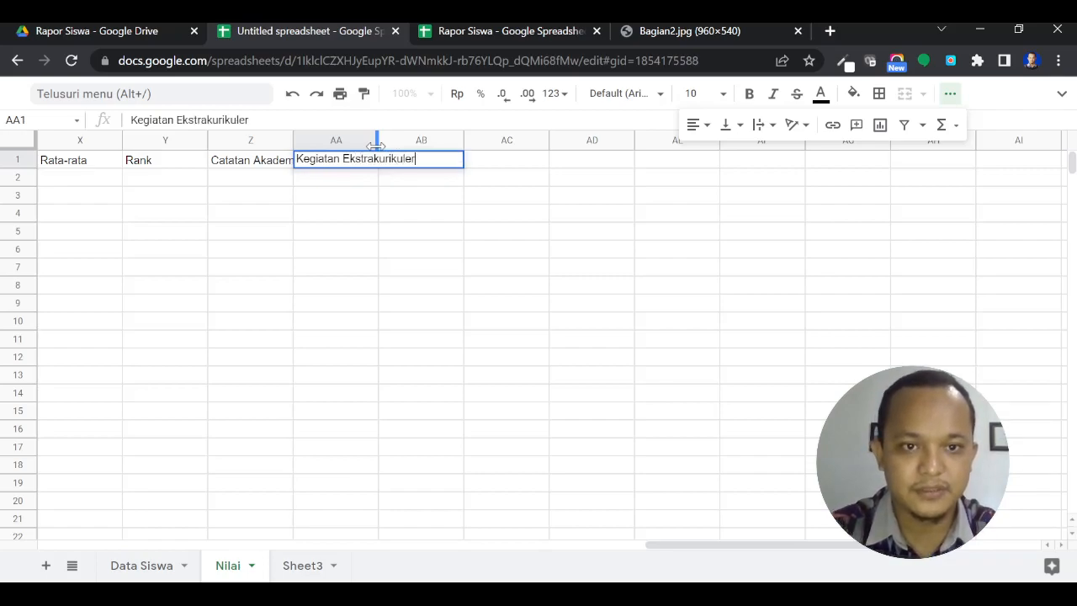
key("Tab")
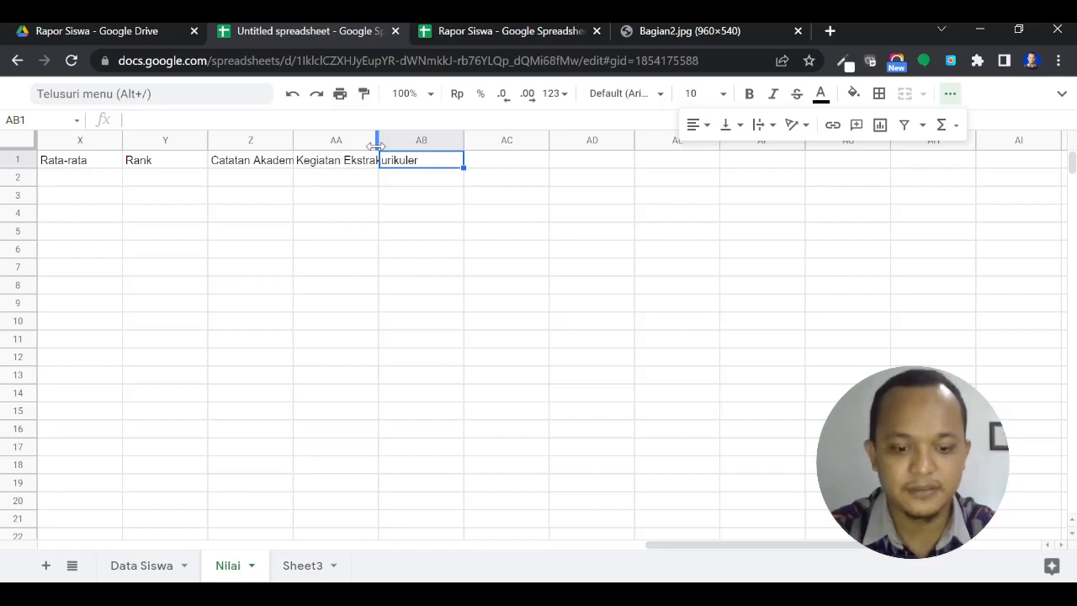
Examine the row 2 sub-headers under Kegiatan Ekstrakurikuler in the reference's Nilai sheet and return to the new workbook.
left_click(484, 31)
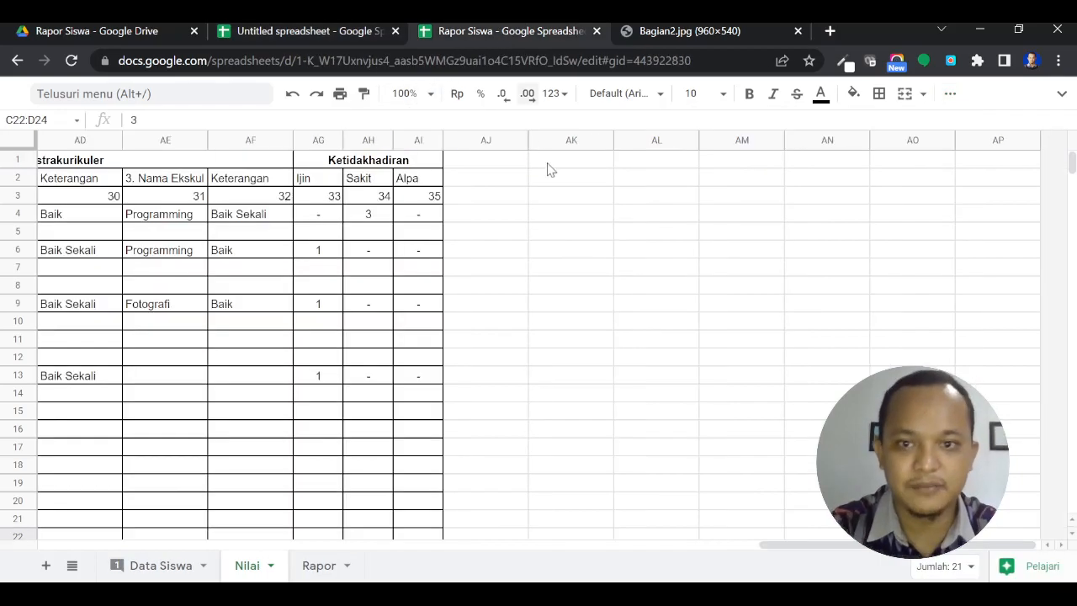
left_click(228, 183)
key("Left")
key("Left")
key("Left")
key("Left")
key("Left")
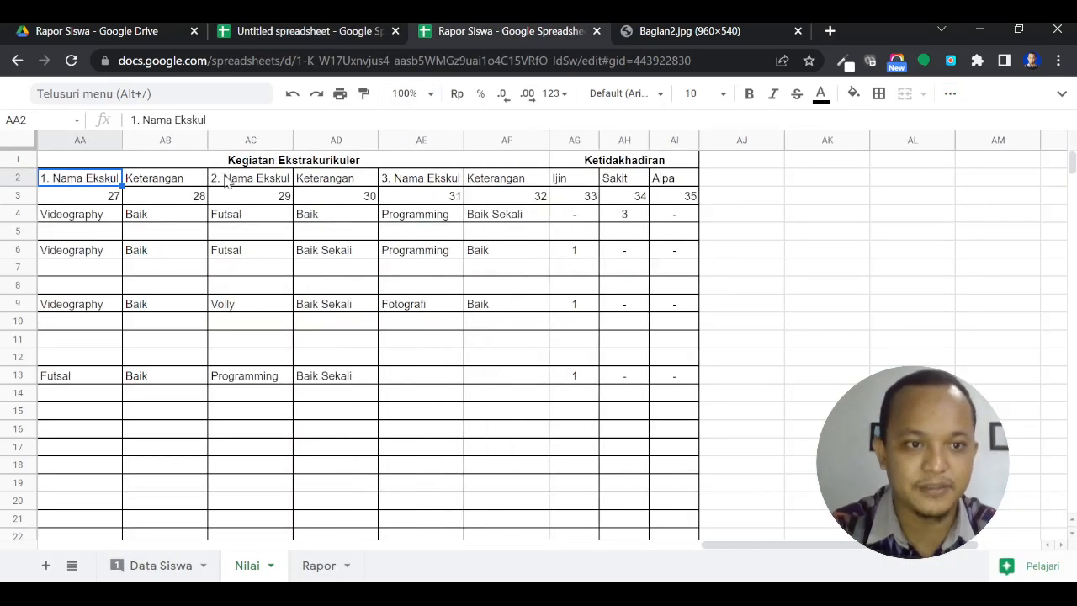
key("Left")
key("Right")
key("Right")
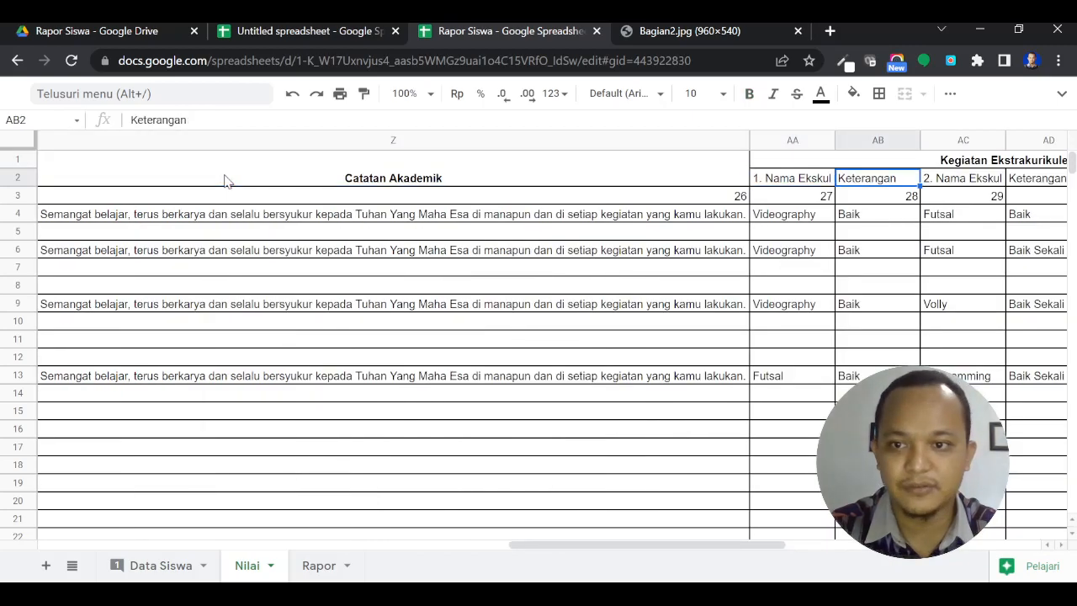
key("Right")
key("Right")
left_click(73, 187)
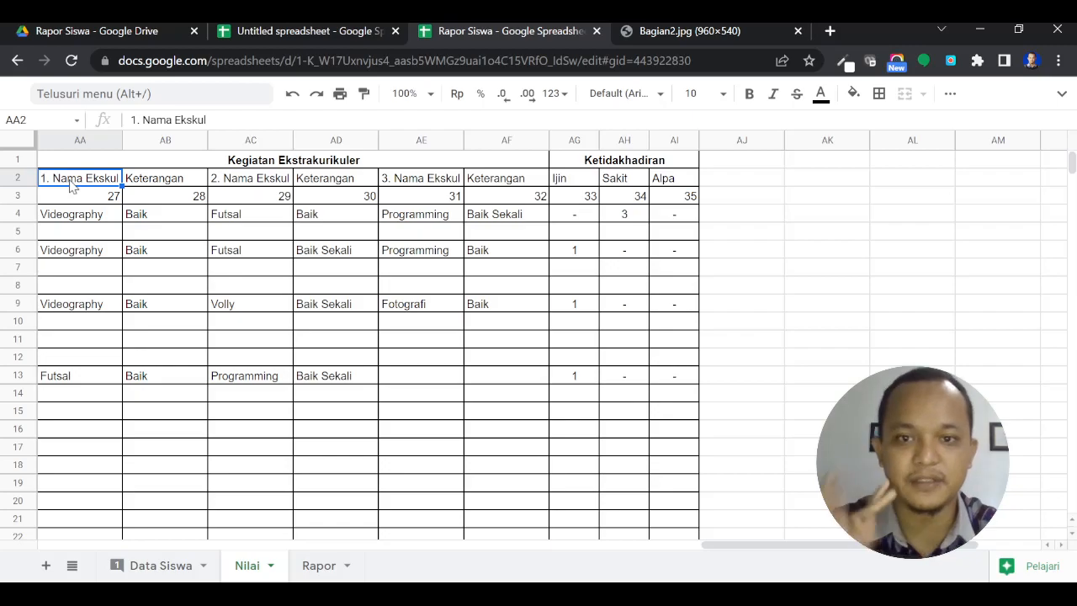
left_click(316, 31)
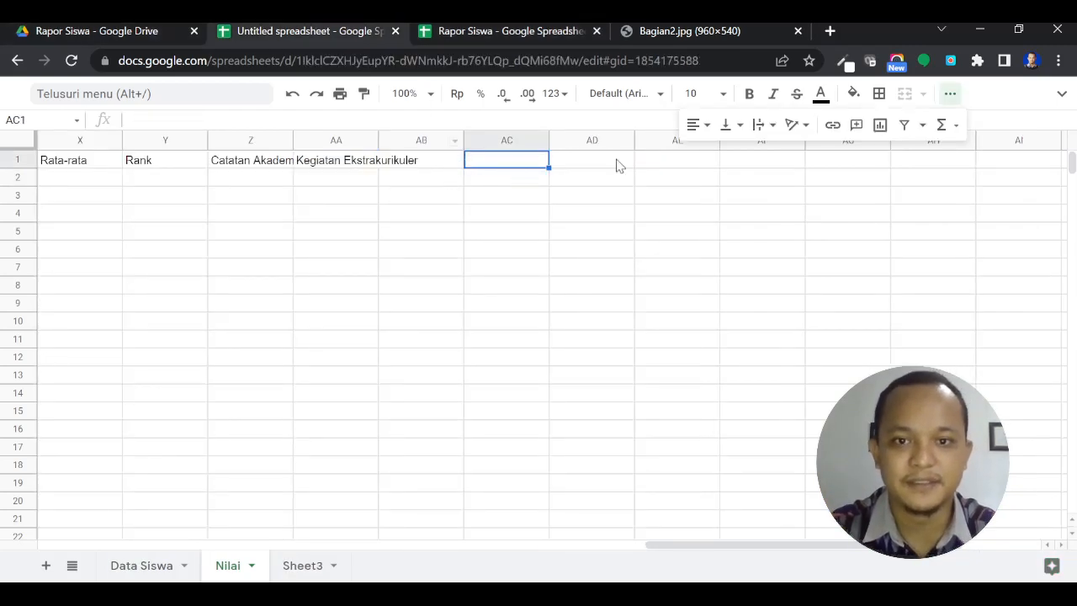
left_click(463, 291)
key("Left")
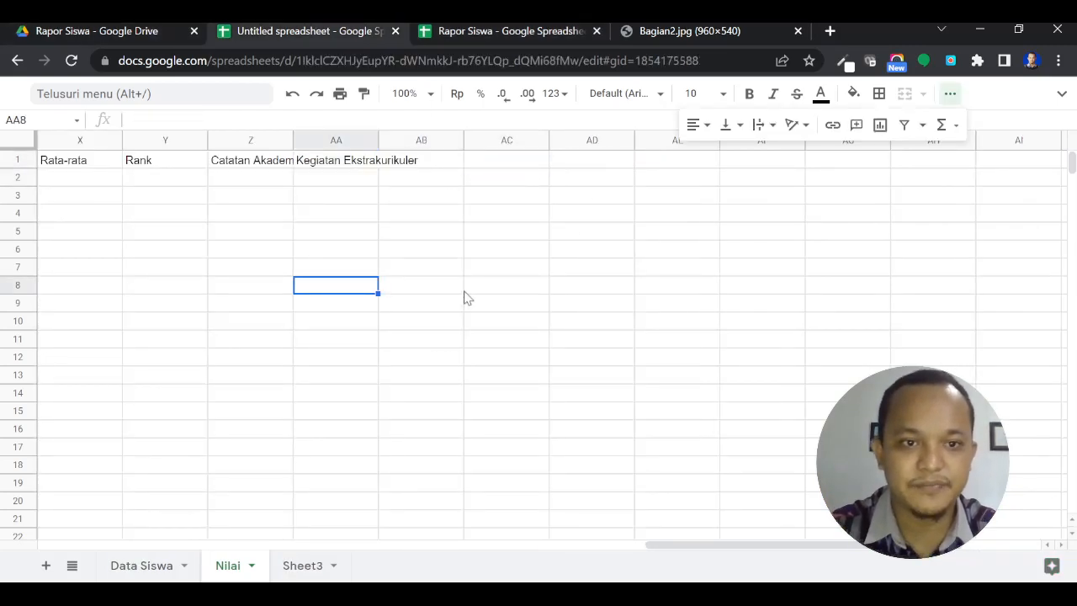
key("Up")
key("Up")
key("Up")
key("Up")
key("Up")
key("Up")
key("Up")
key("Down")
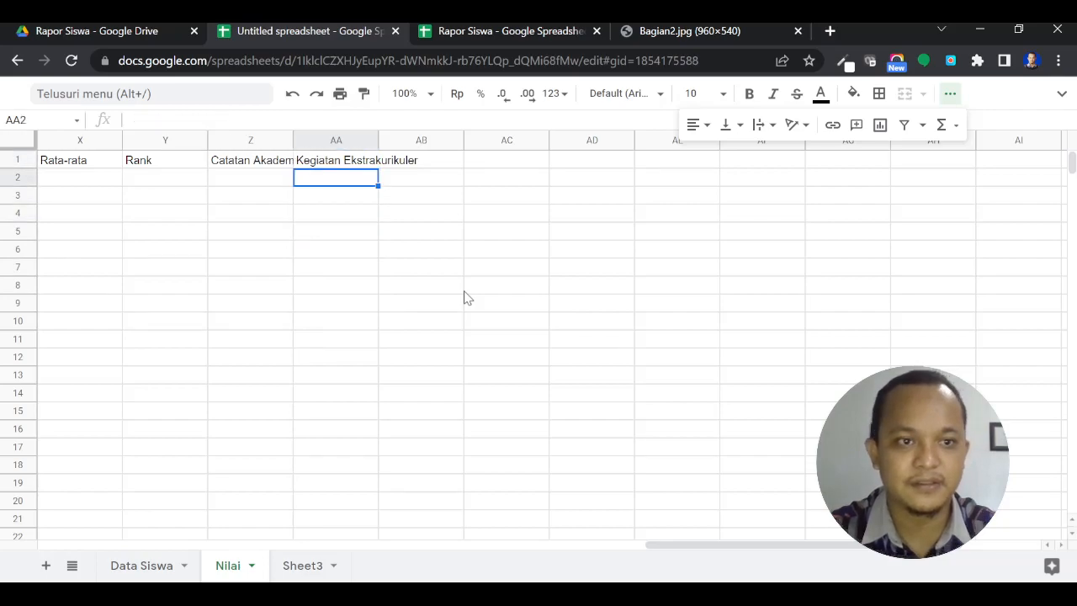
type("1")
key("Tab")
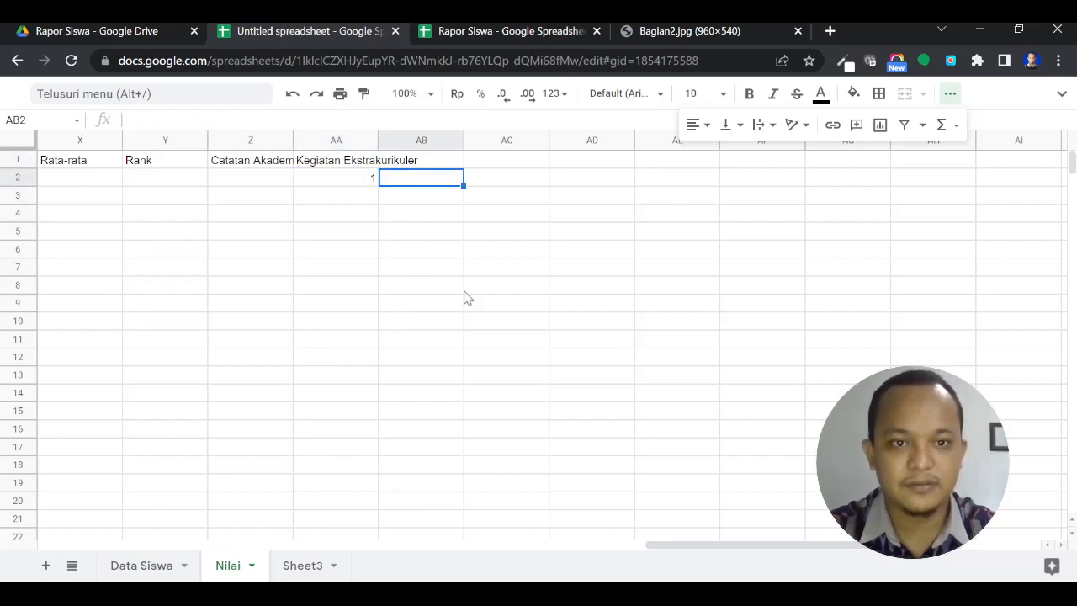
Enter the sub-headers Eskul 1 in AA2 and Keterangan in AB2 under Kegiatan Ekstrakurikuler.
left_click(356, 182)
type("Eskul")
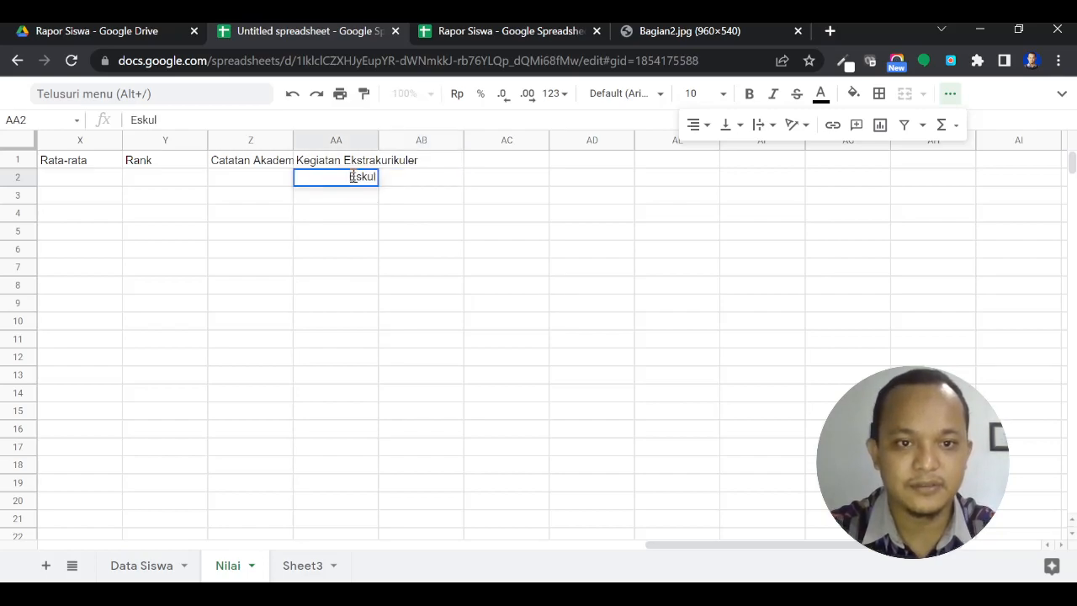
type(" 1")
key("Tab")
type("Keterangan")
key("Tab")
Autofill the Eskul 1 and Keterangan header pair from AA2:AB2 across to AF2.
left_click_drag(354, 179, 461, 193)
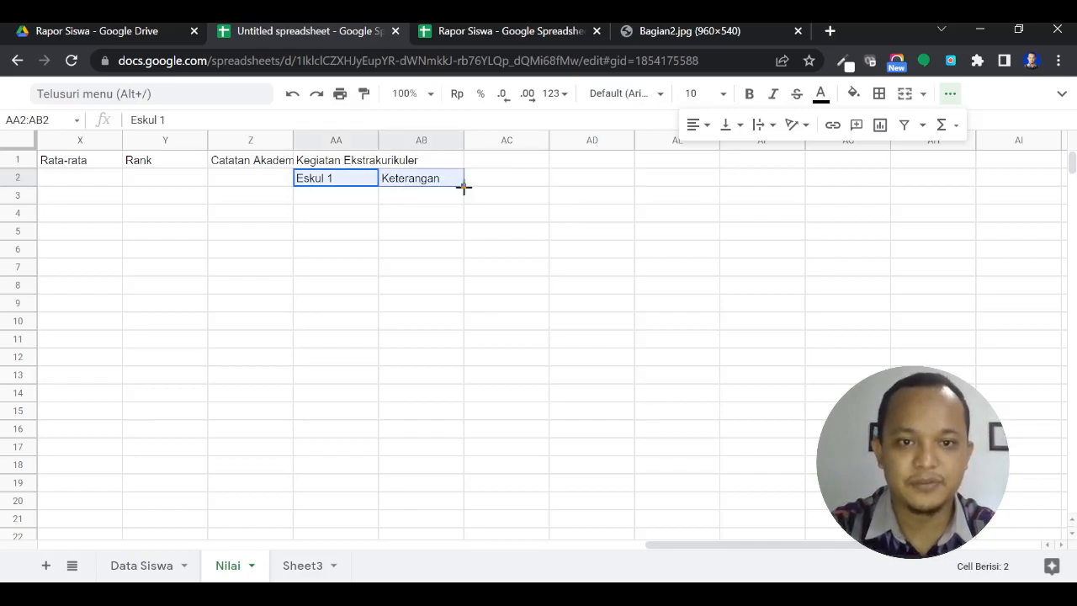
left_click(461, 193)
left_click(281, 183)
left_click_drag(320, 182, 745, 185)
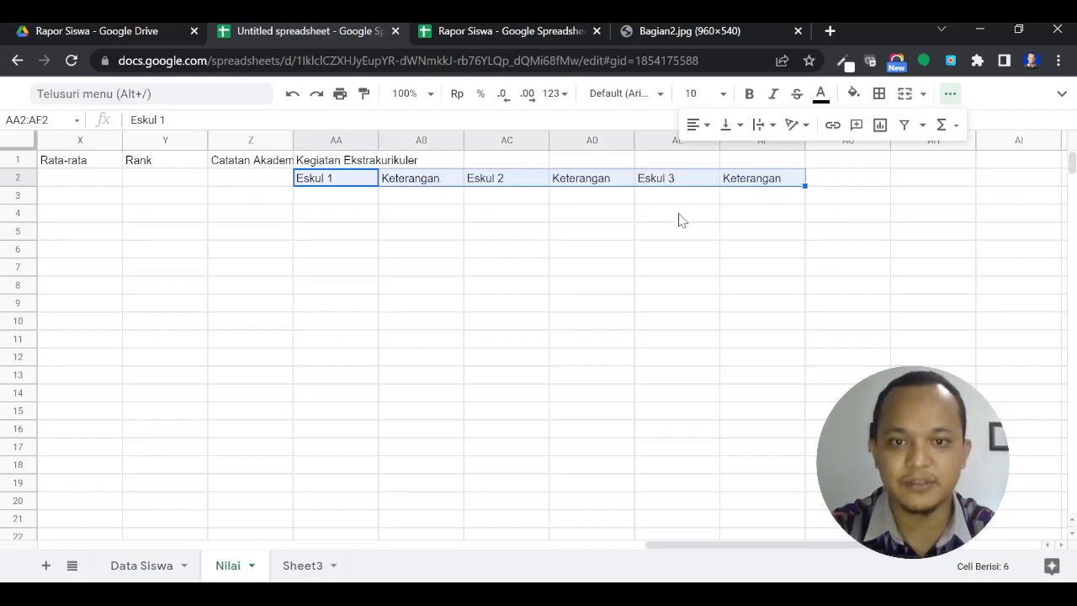
left_click(504, 182)
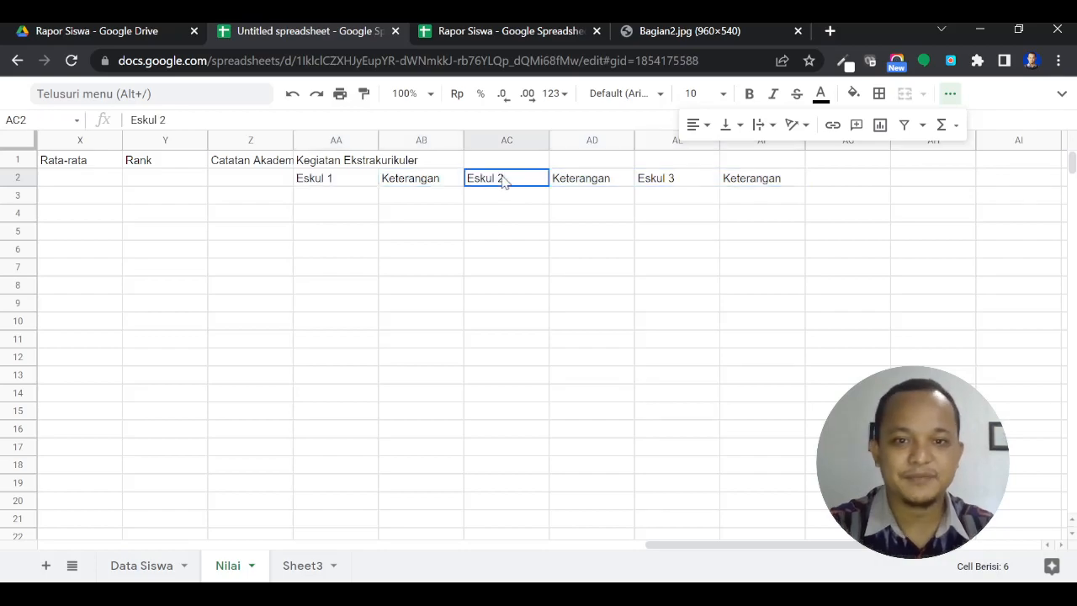
left_click(578, 188)
left_click(671, 200)
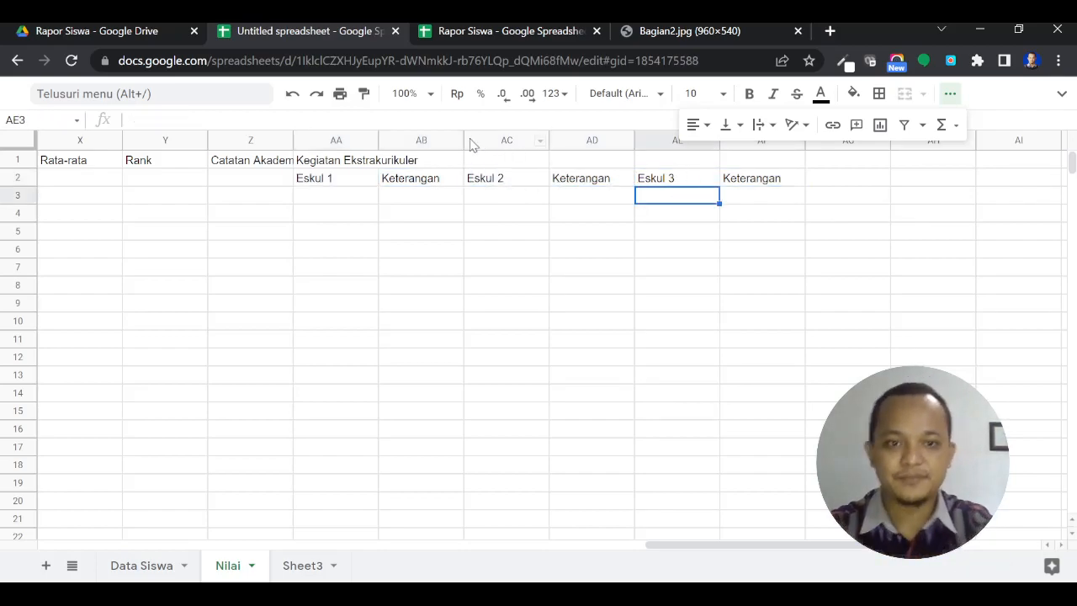
Merge AA1:AF1 for the Kegiatan Ekstrakurikuler header and apply all borders to AA1:AF2.
left_click_drag(348, 163, 782, 167)
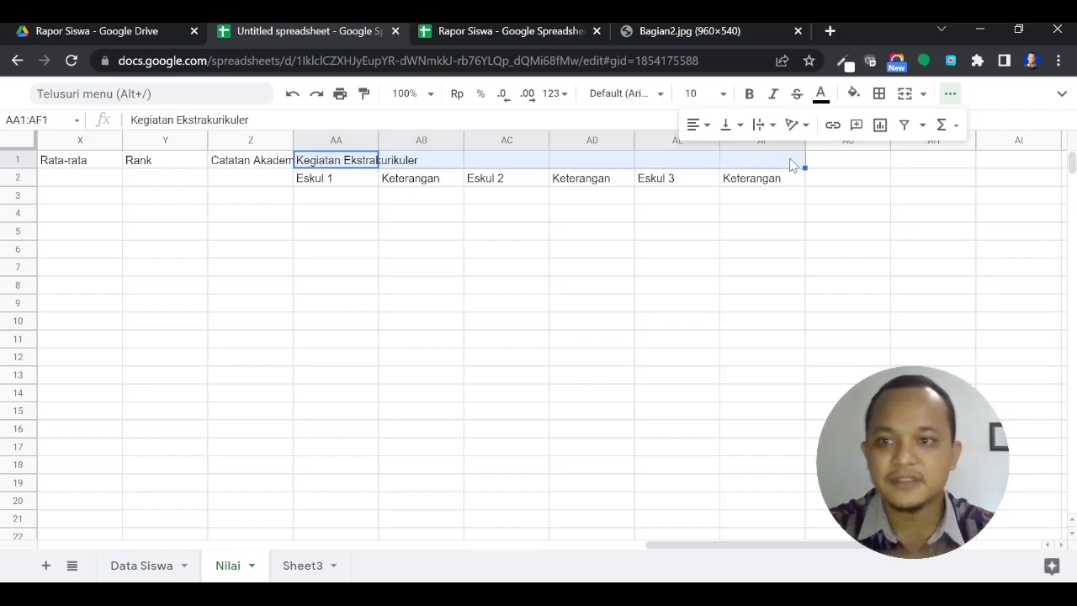
left_click(905, 97)
left_click(630, 185)
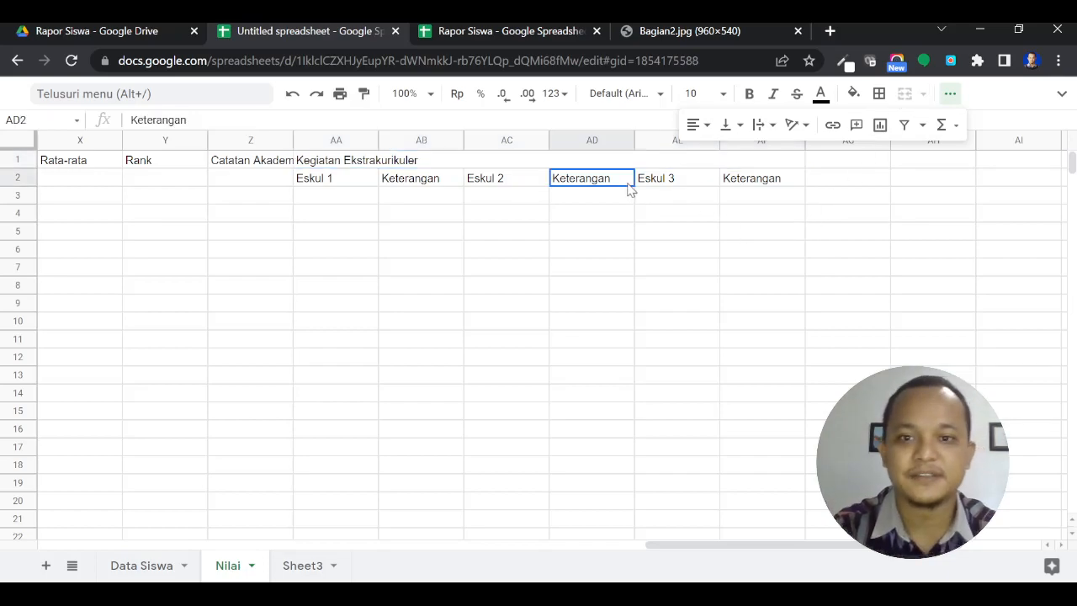
left_click_drag(399, 166, 606, 185)
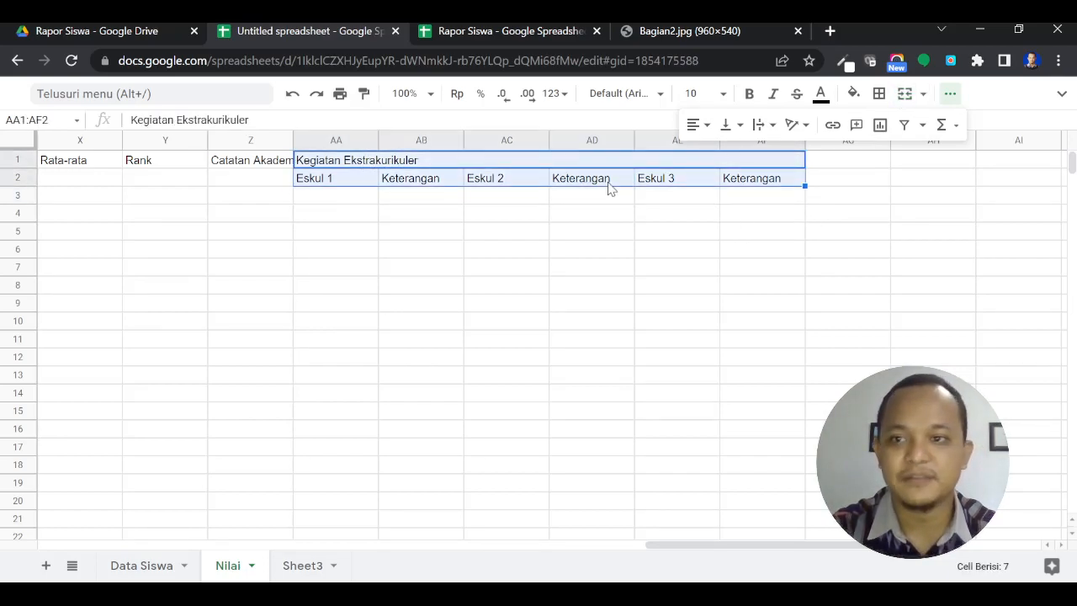
left_click(878, 94)
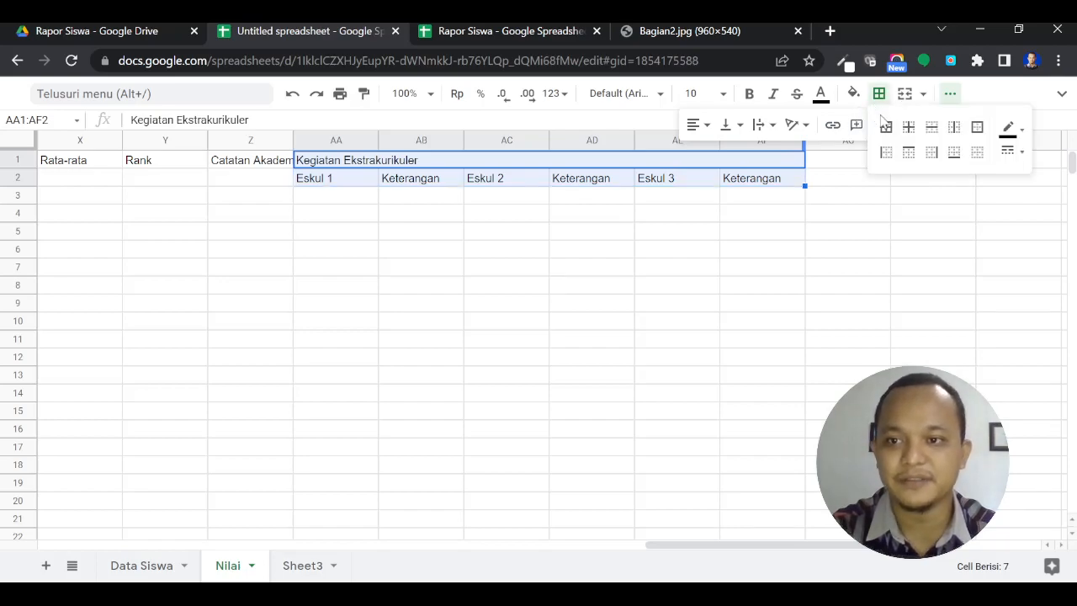
left_click(886, 126)
left_click(831, 246)
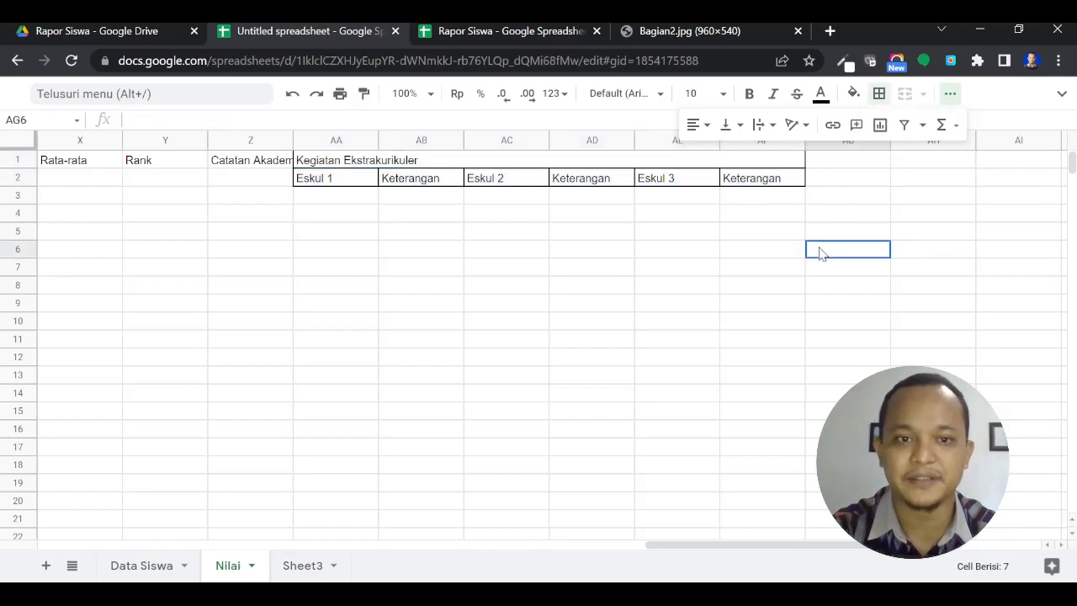
Center the merged Kegiatan Ekstrakurikuler header horizontally and select AG1.
left_click(520, 166)
left_click(697, 124)
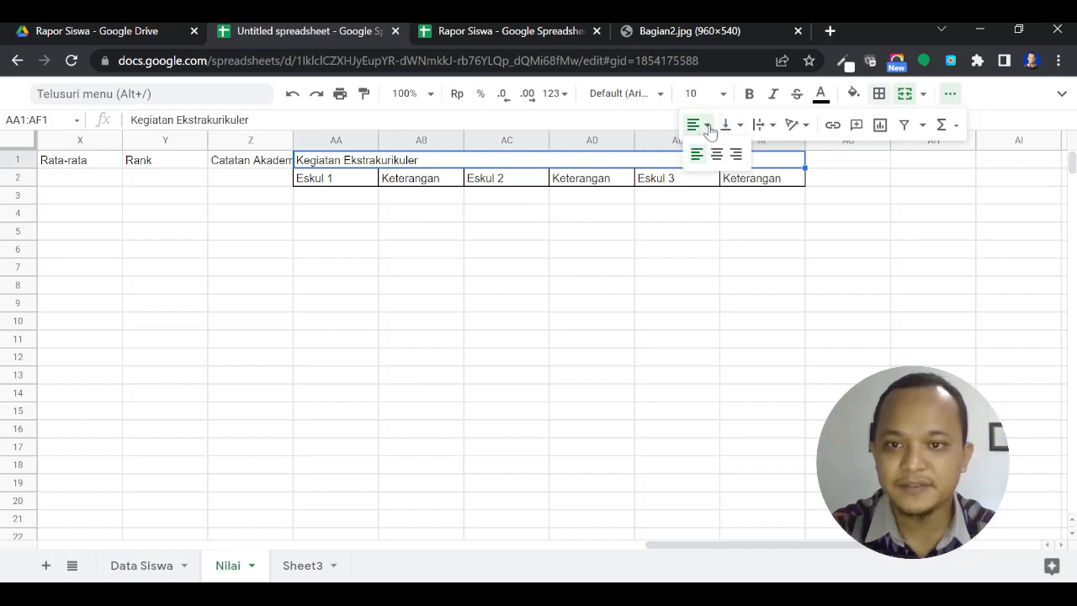
left_click(715, 152)
left_click(847, 165)
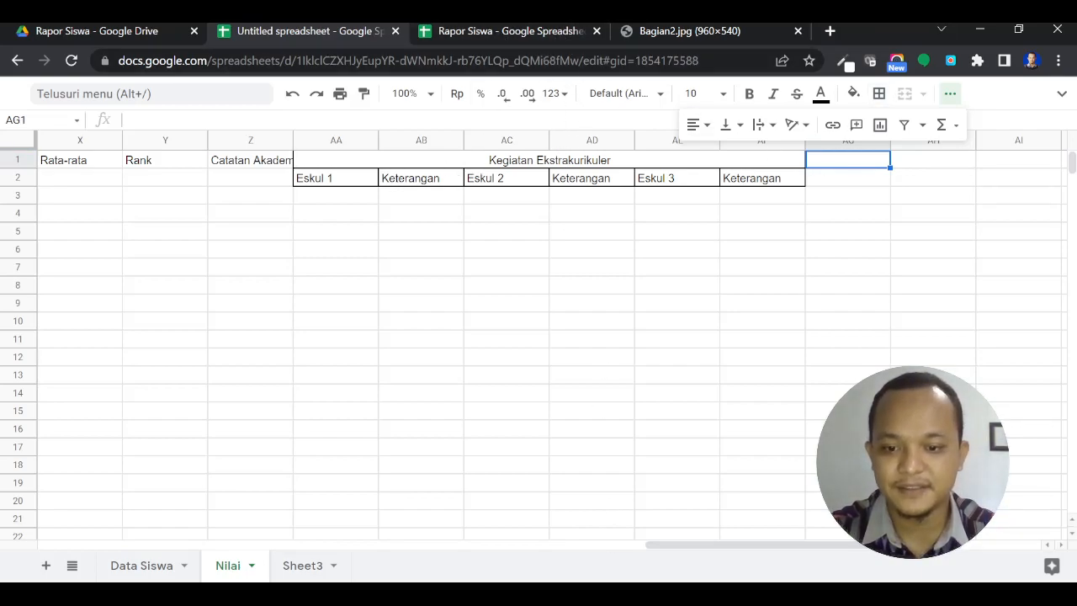
Examine the two header rows of the Nilai sheet from column A through AI and return to column A.
key("alt+Tab")
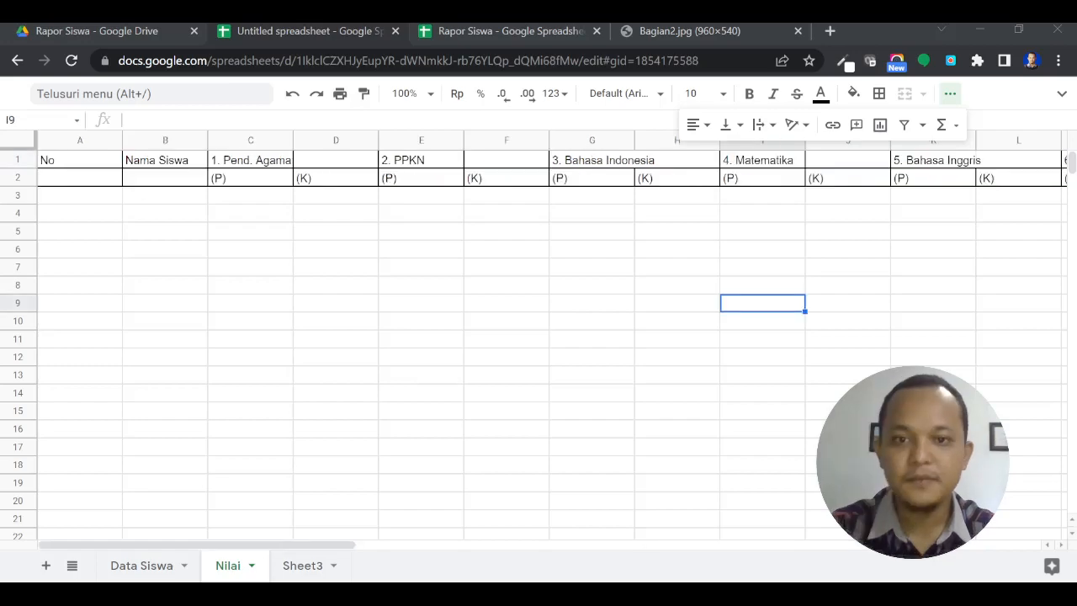
key("alt+Tab")
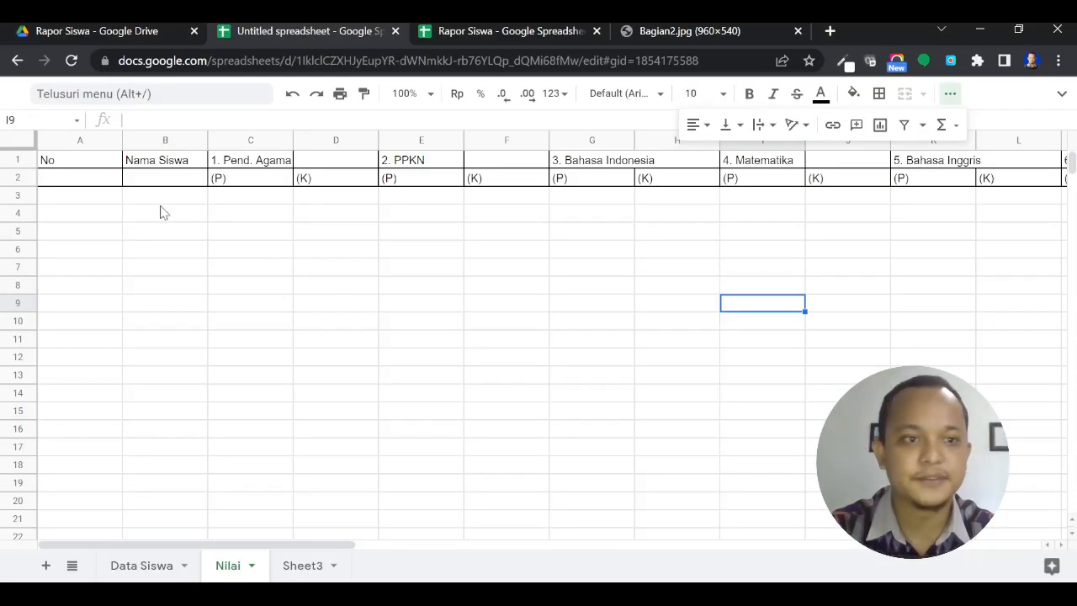
key("Down")
left_click(97, 165)
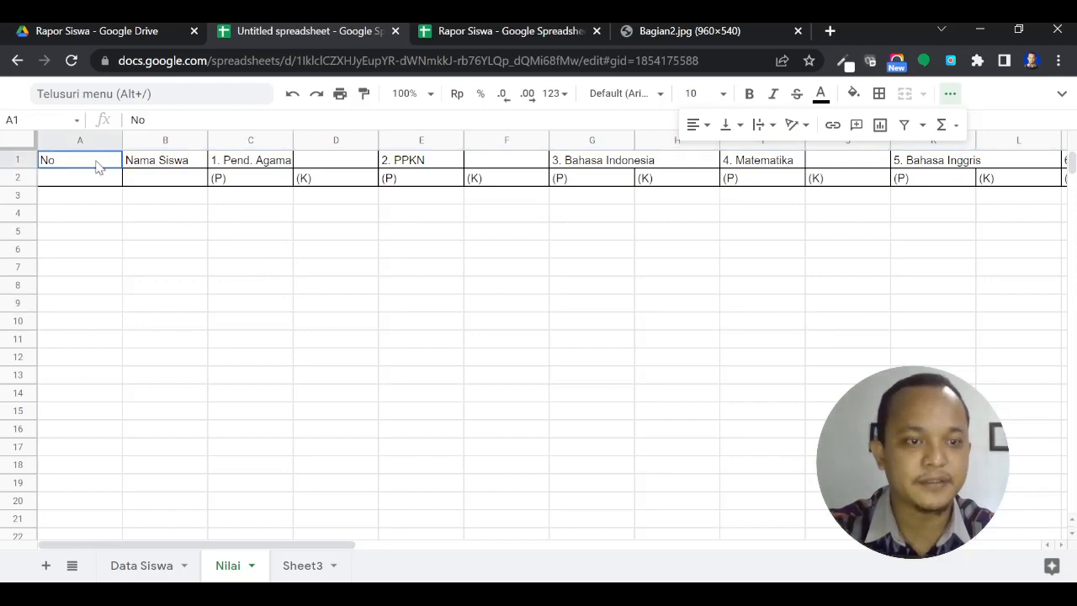
key("shift+Right")
key("shift+Right")
key("shift+Right")
key("shift+Right")
key("shift+Right")
key("shift+Right")
key("shift+Right")
key("shift+Right")
key("shift+Right")
key("shift+Right")
key("shift+Right")
key("shift+Right")
key("shift+Right")
key("shift+Right")
key("shift+Right")
key("shift+Right")
key("shift+Right")
key("shift+Right")
key("shift+Right")
key("shift+Right")
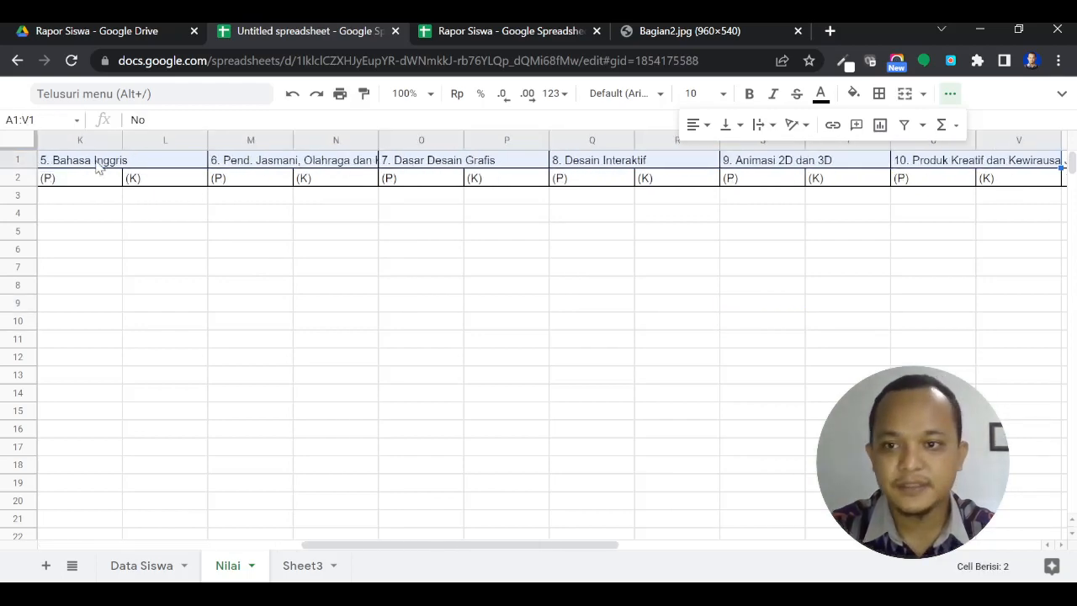
key("shift+Left")
key("shift+Left")
key("shift+Left")
key("shift+Down")
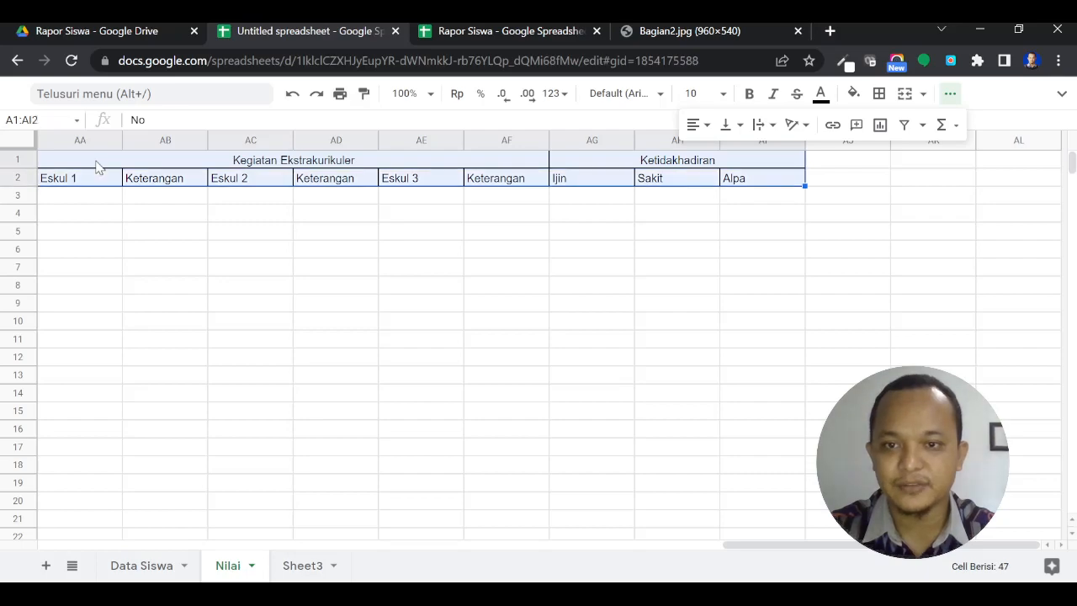
key("shift+Left")
key("shift+Left")
key("shift+Left")
key("shift+Left")
key("shift+Left")
key("shift+Left")
key("shift+Left")
key("shift+Left")
key("shift+Left")
key("shift+Left")
key("shift+Left")
key("shift+Left")
key("shift+Left")
key("shift+Left")
key("shift+Left")
key("shift+Left")
key("shift+Left")
key("shift+Left")
key("shift+Left")
key("shift+Left")
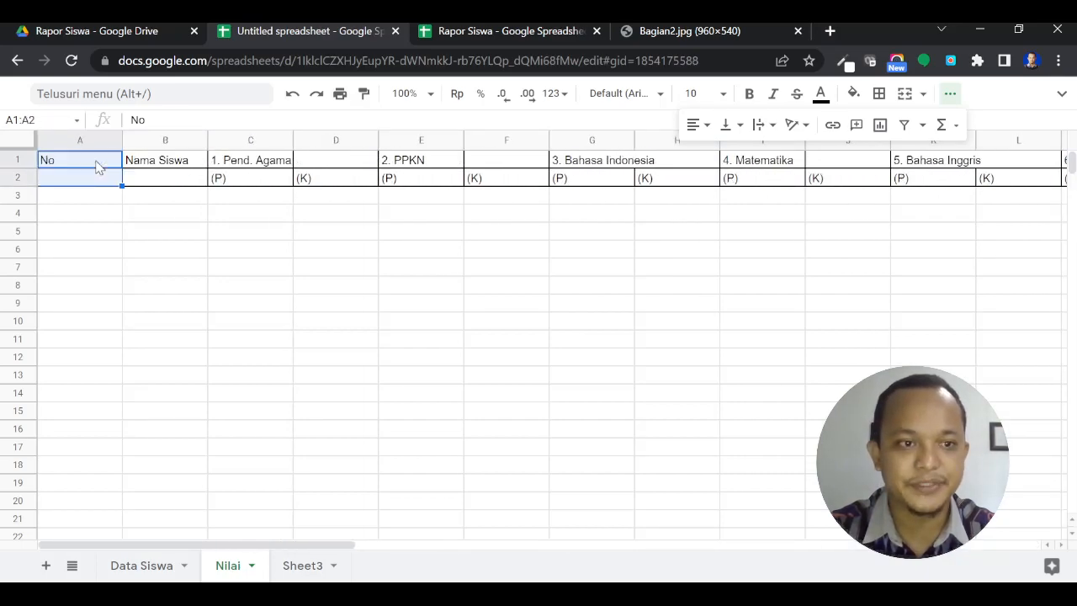
Merge A1:A2 for the No header and B1:B2 for the Nama Siswa header.
left_click(101, 168)
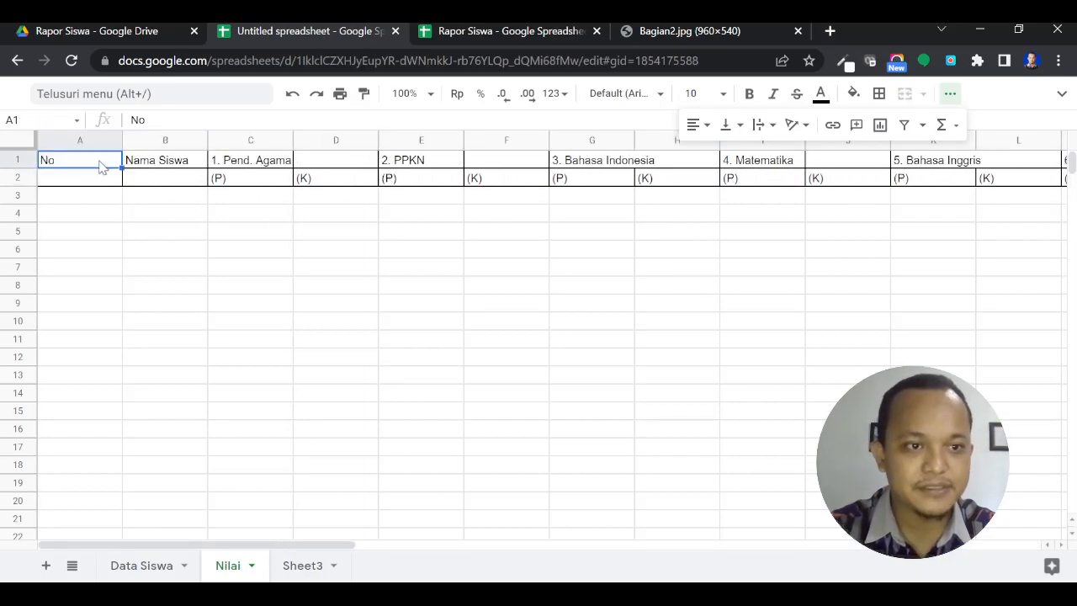
key("shift+Down")
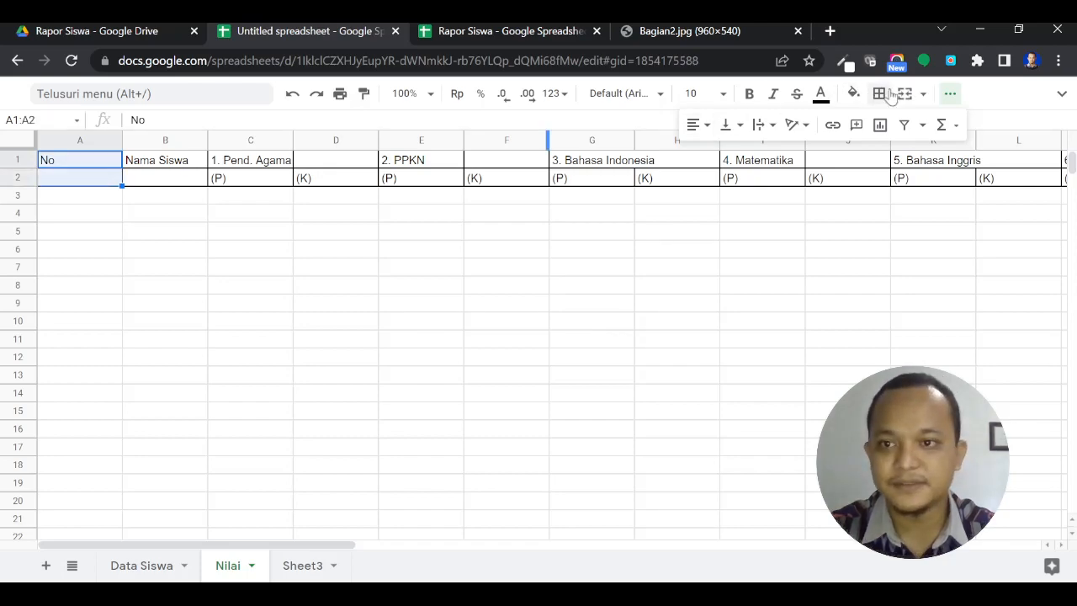
left_click(904, 96)
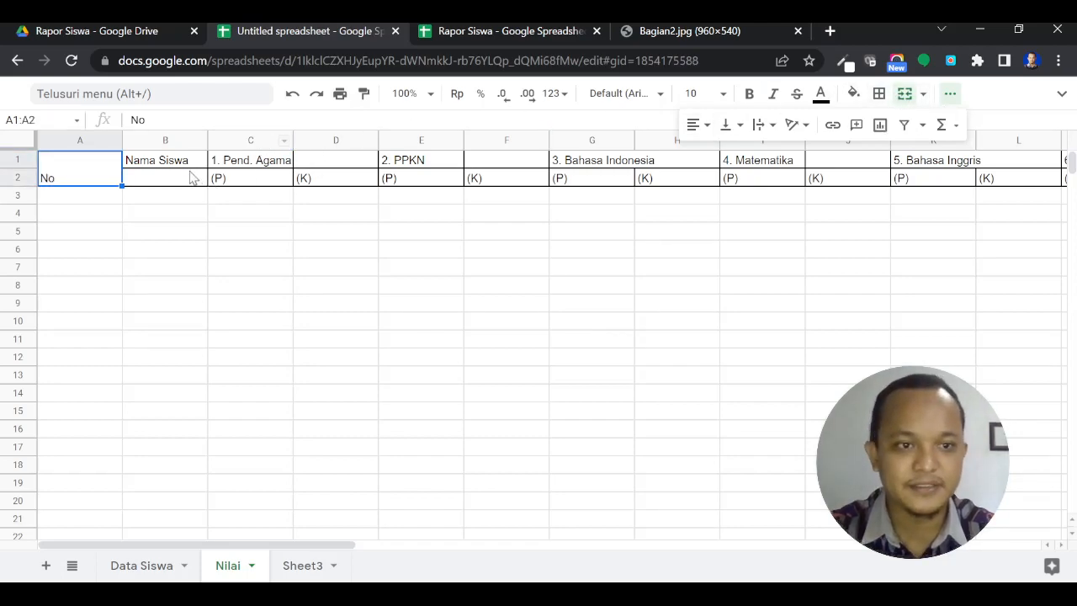
left_click_drag(192, 173, 189, 168)
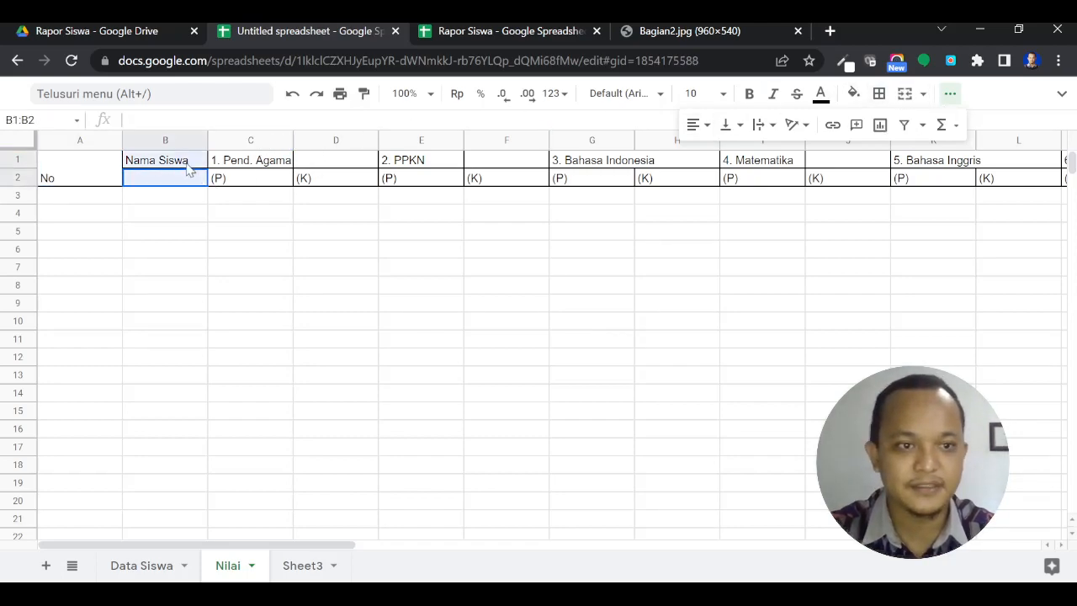
left_click(904, 94)
left_click(505, 429)
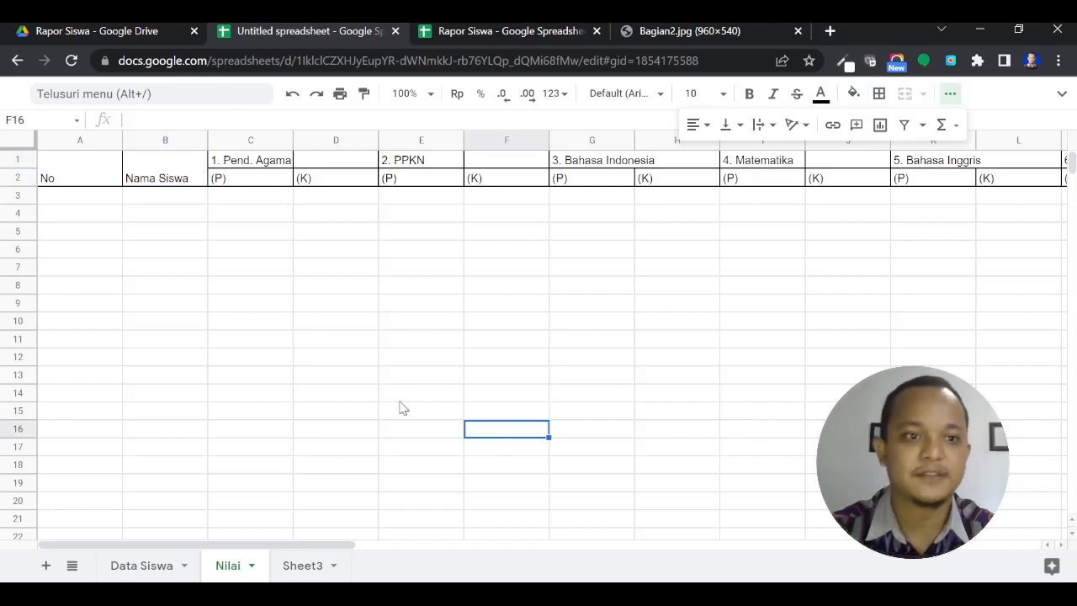
Enter ='Data Siswa'!A8 in A3 of the Nilai sheet to link the student number.
left_click(76, 157)
left_click(91, 198)
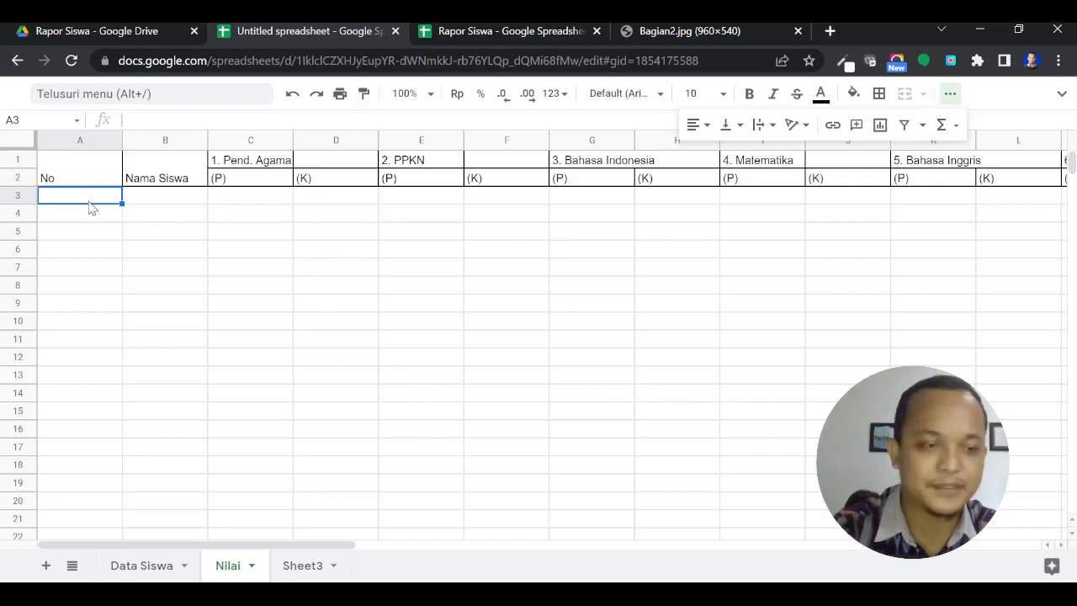
type("=")
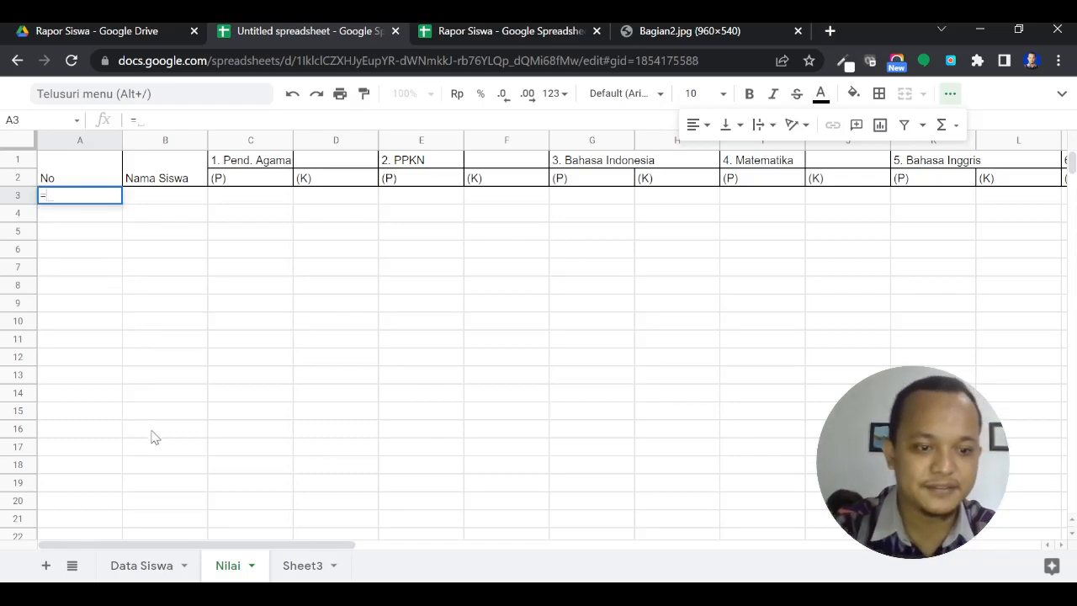
key("BackSpace")
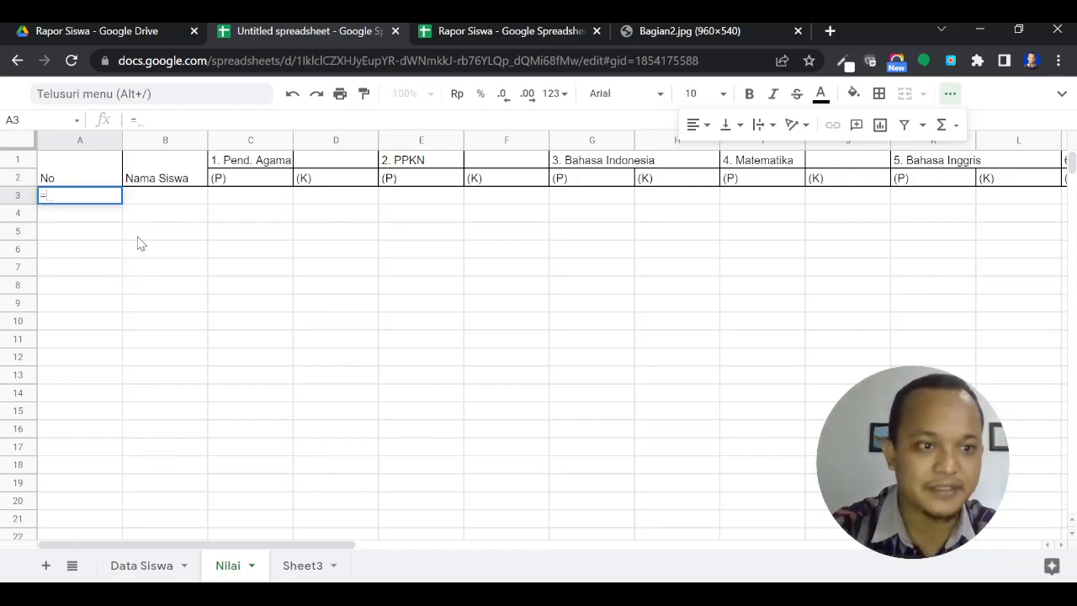
left_click(141, 563)
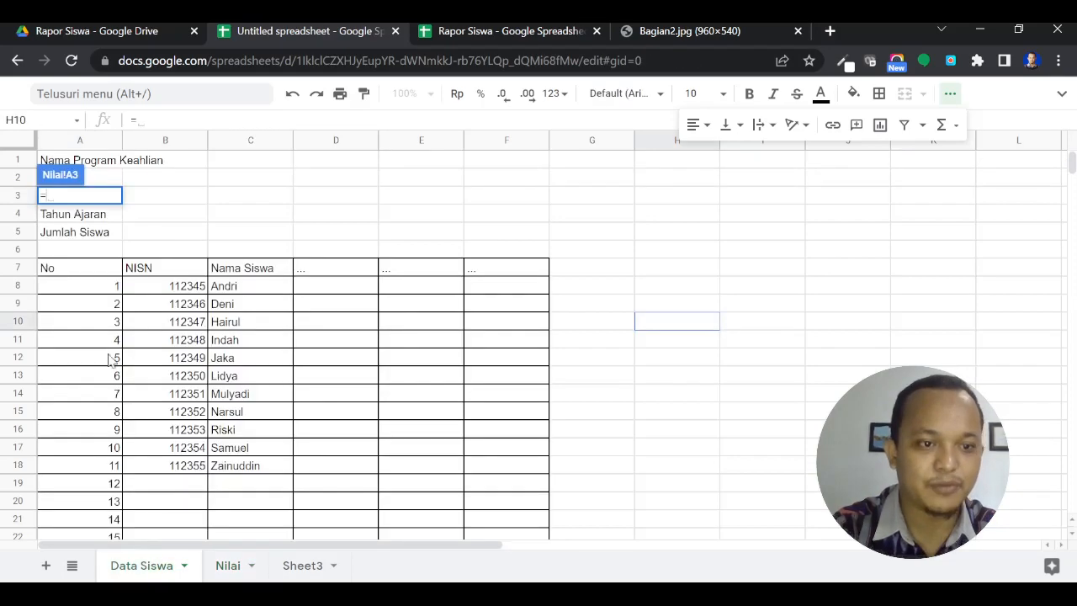
left_click(100, 288)
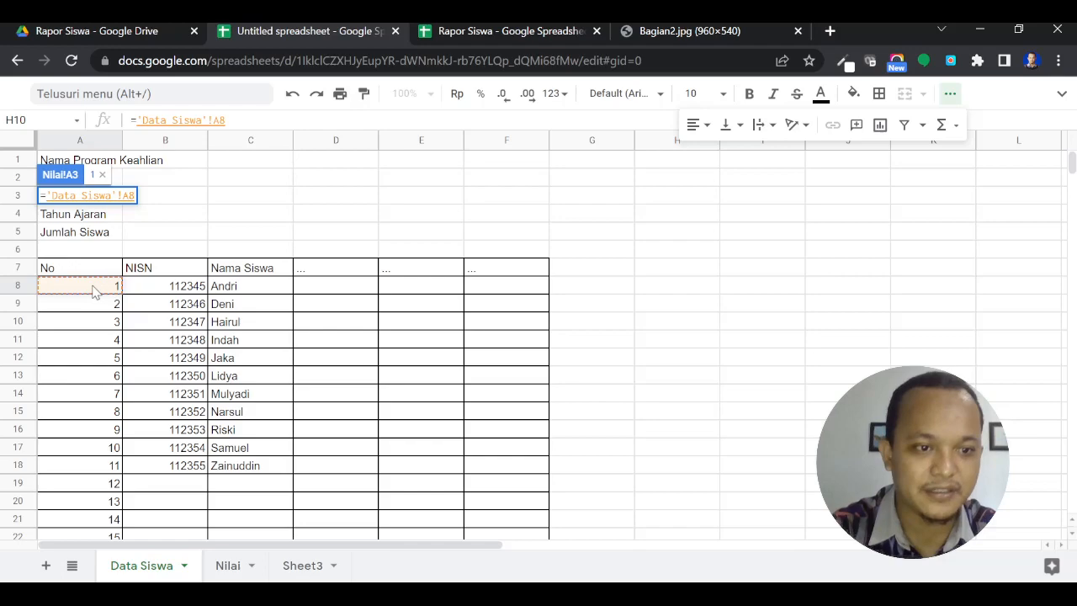
key("Return")
Fill the A3 formula down column A to row 37 and clear the surplus cells A28:A38.
left_click_drag(122, 204, 98, 428)
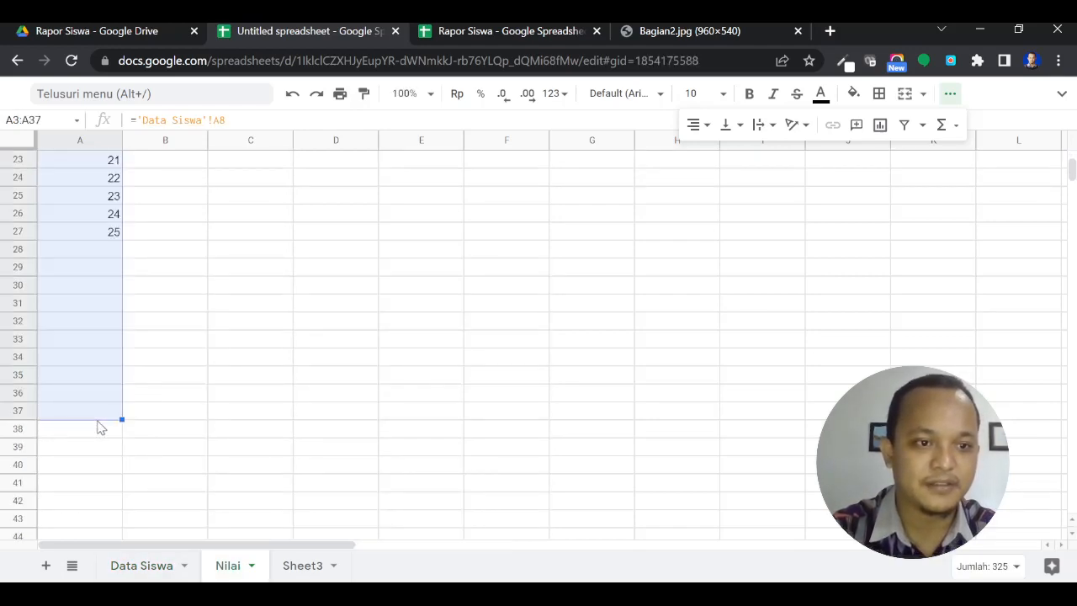
left_click_drag(106, 249, 107, 428)
scroll(108, 428, "up", 5)
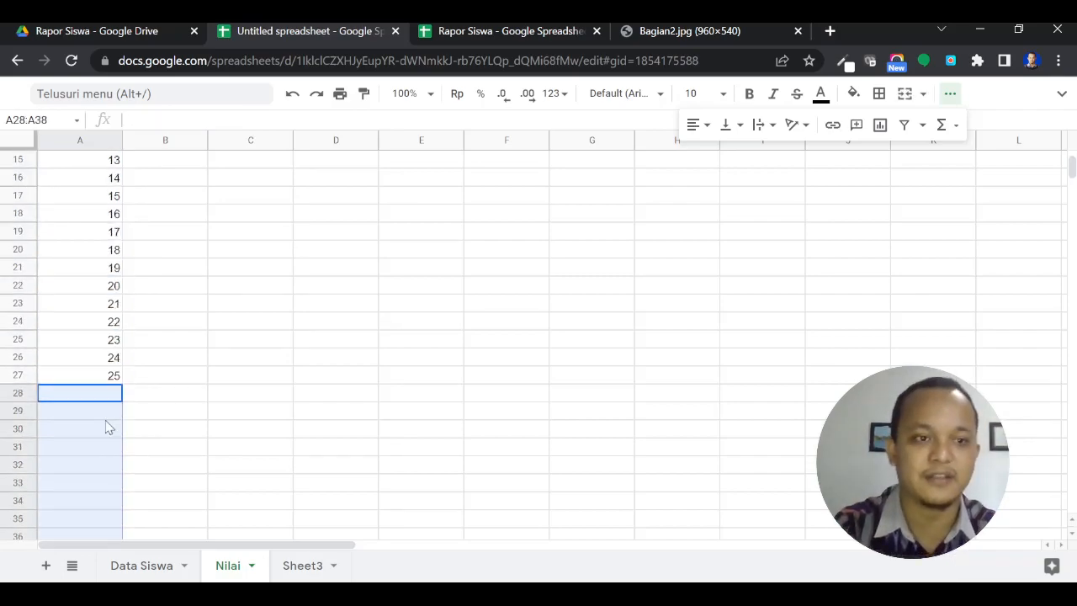
Enter ='Data Siswa'!C8 in B3 of the Nilai sheet to link the first student's name.
left_click(176, 214)
left_click(169, 198)
type("=")
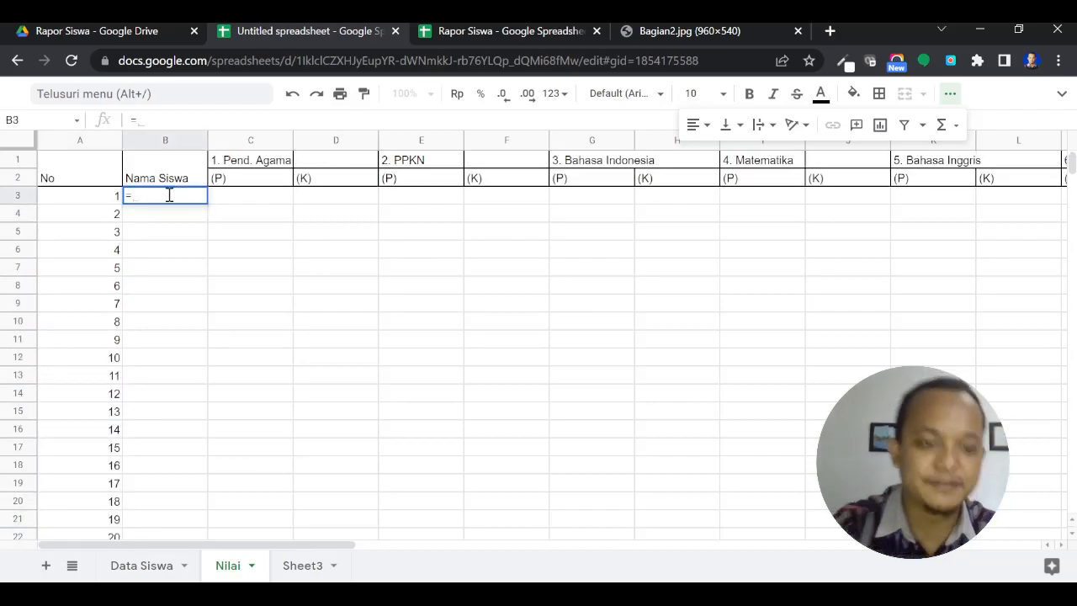
left_click(142, 566)
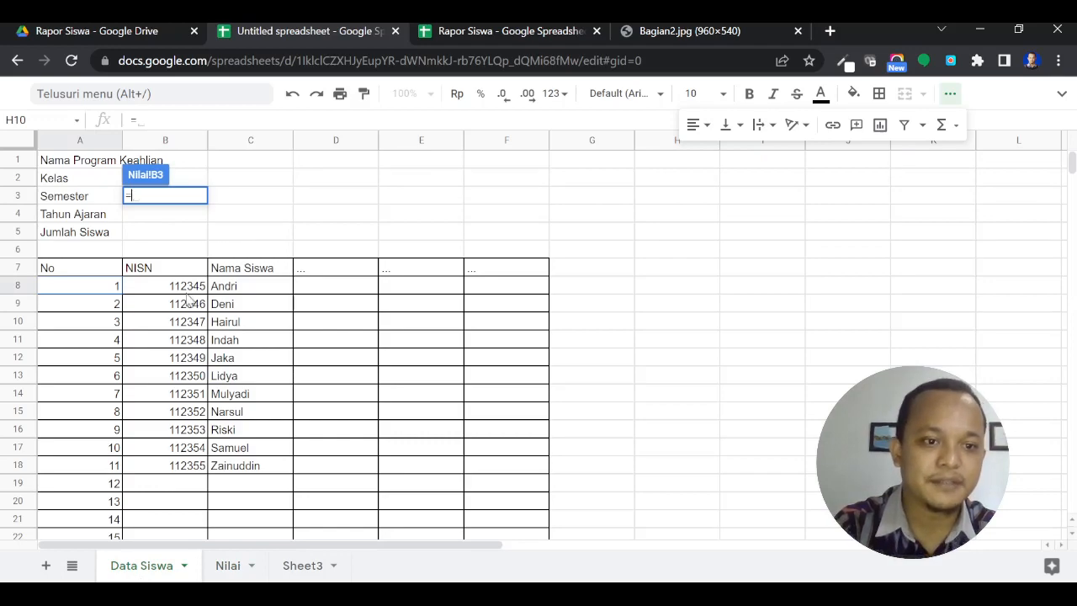
left_click(225, 288)
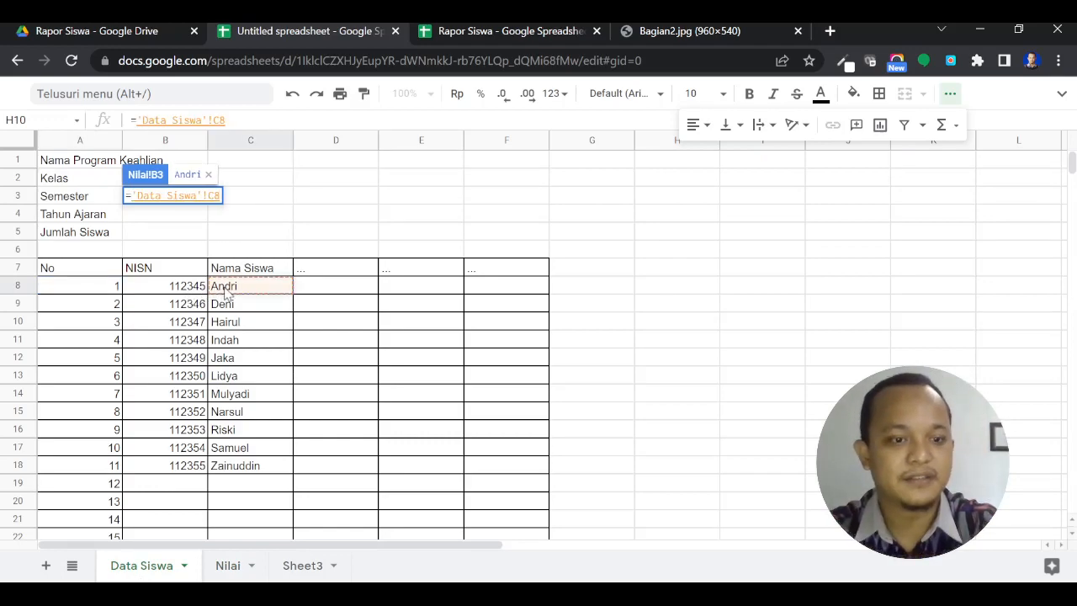
key("Return")
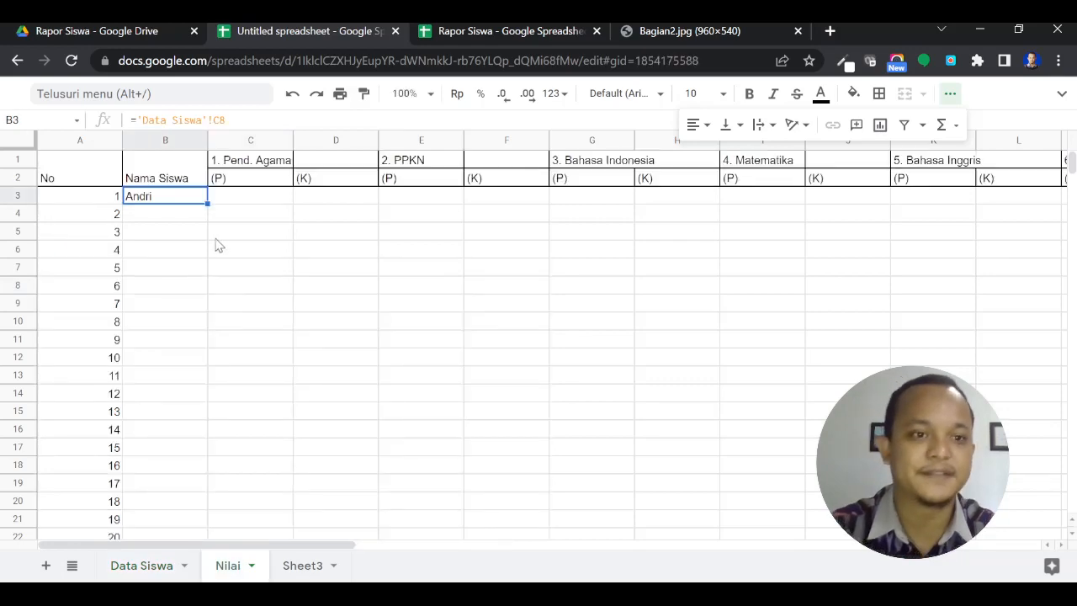
Fill the B3 name formula down column B to row 27.
left_click_drag(208, 206, 188, 389)
scroll(190, 390, "up", 3)
scroll(189, 389, "up", 3)
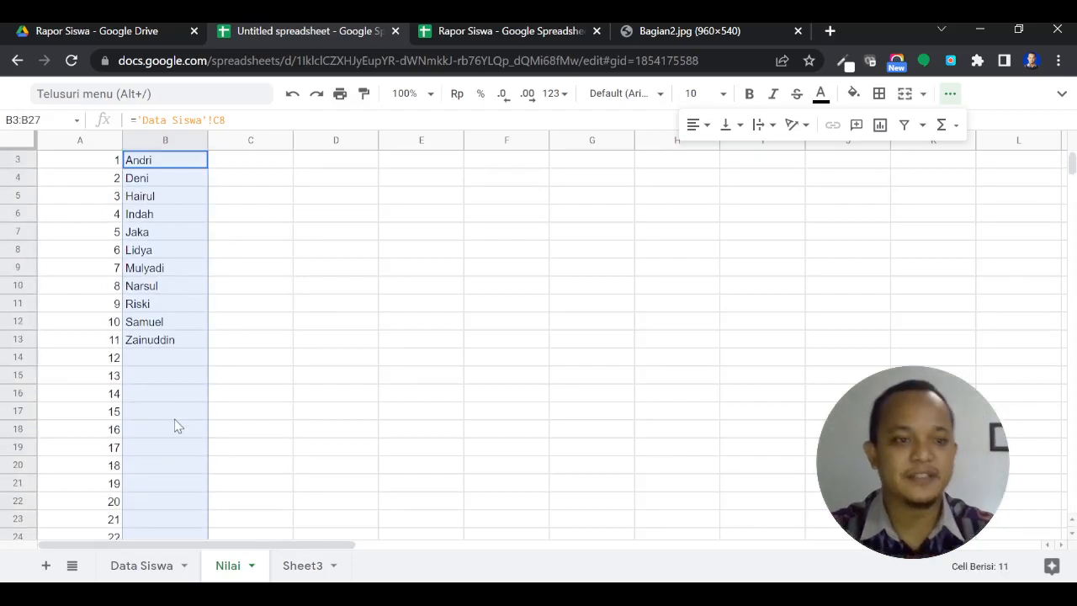
left_click(165, 383)
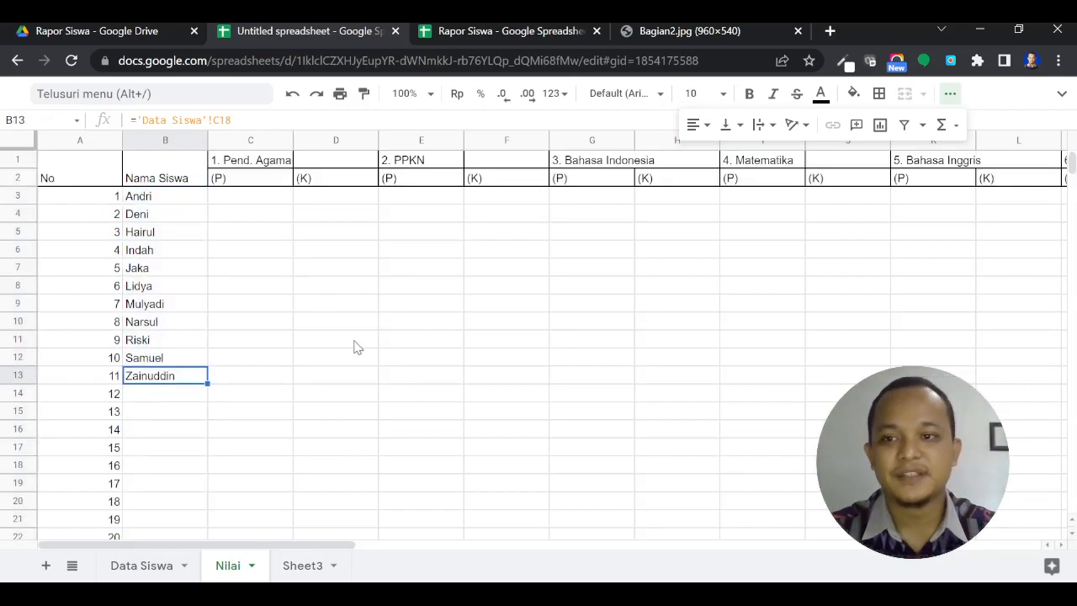
left_click_drag(349, 547, 333, 513)
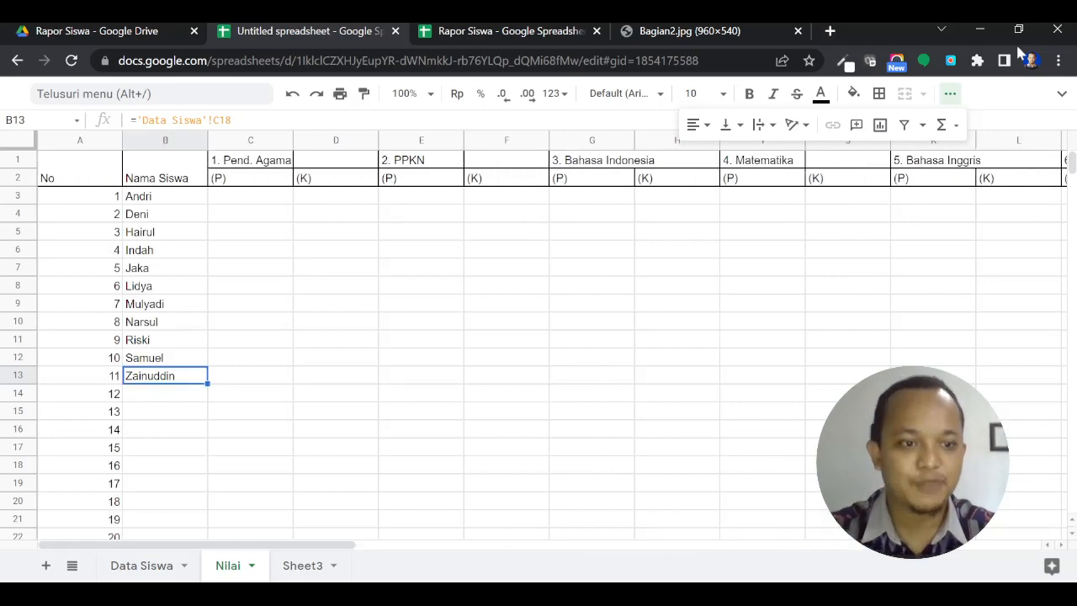
left_click_drag(84, 168, 926, 526)
left_click(955, 329)
scroll(954, 332, "up", 15)
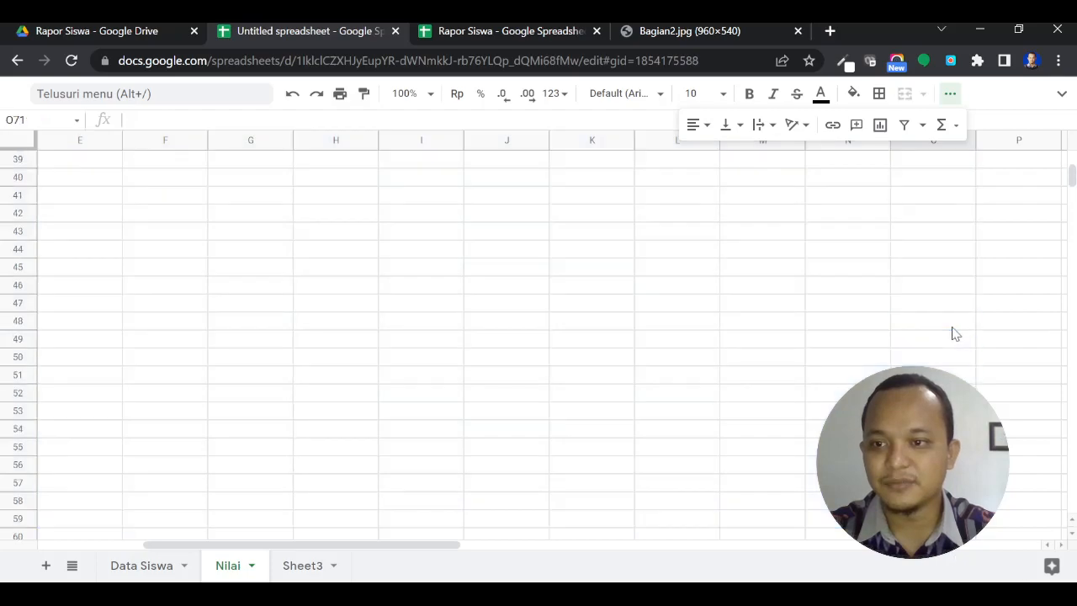
Apply all borders to the Nilai table range A1:AI27.
left_click_drag(432, 548, 962, 235)
left_click_drag(952, 159, 4, 281)
left_click_drag(4, 231, 97, 251)
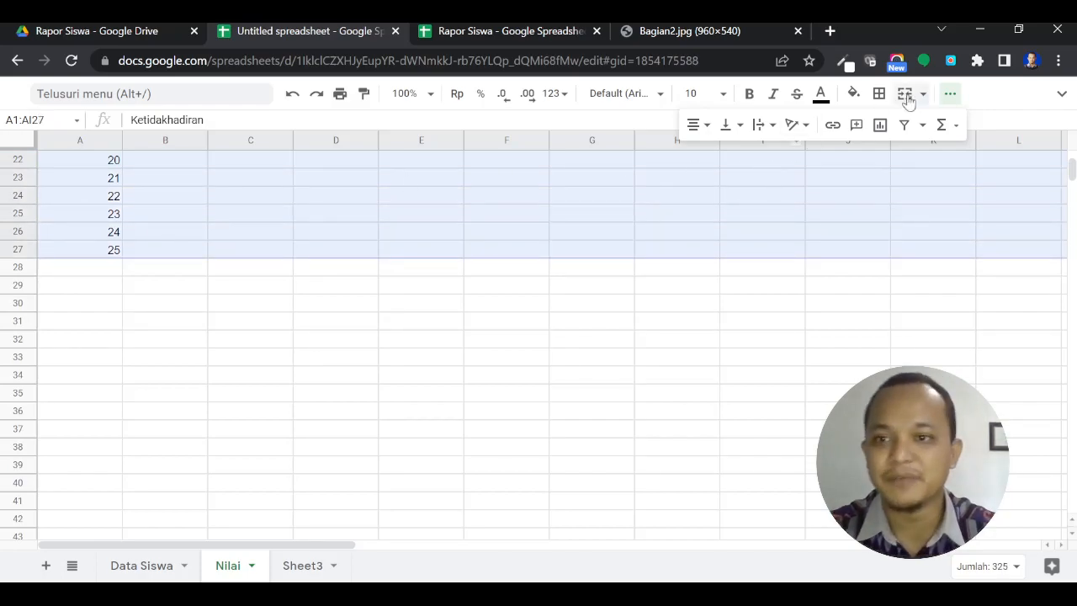
left_click(880, 94)
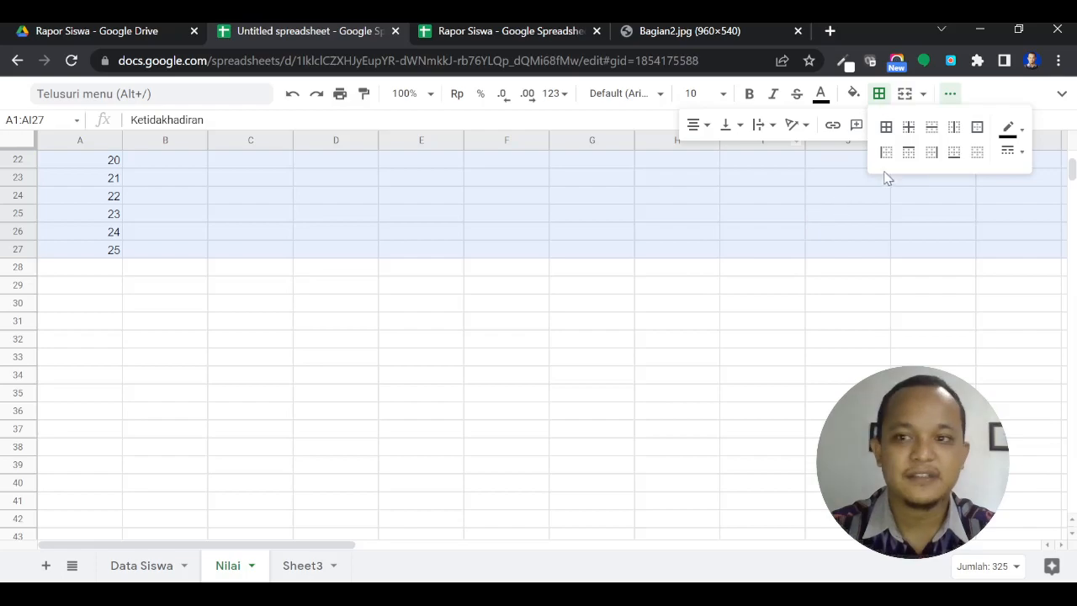
left_click(886, 126)
scroll(804, 248, "up", 5)
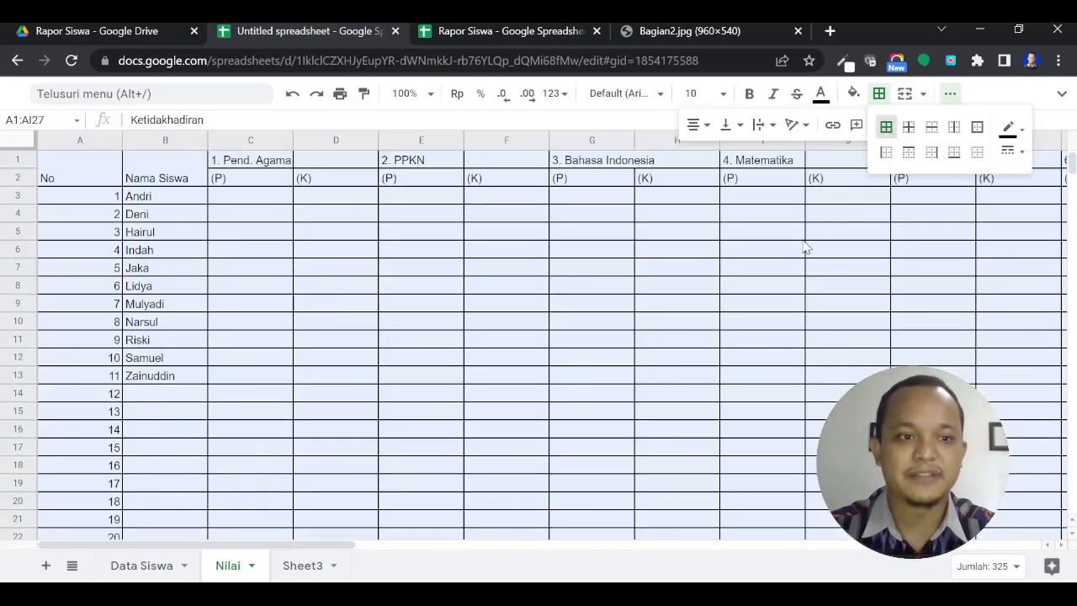
left_click(610, 345)
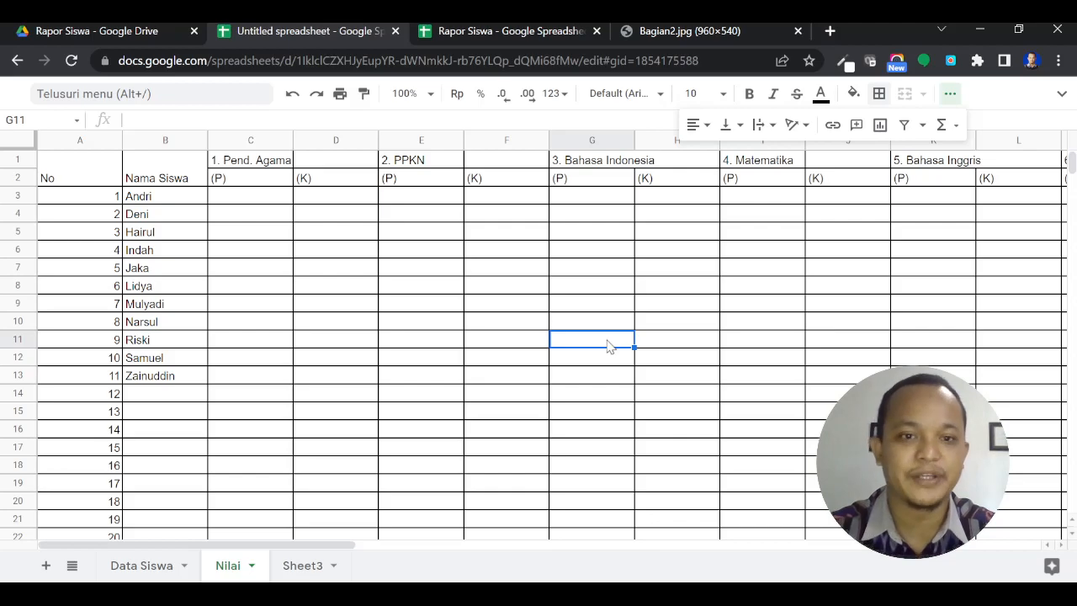
left_click(264, 187)
left_click_drag(266, 199, 790, 427)
left_click(789, 419)
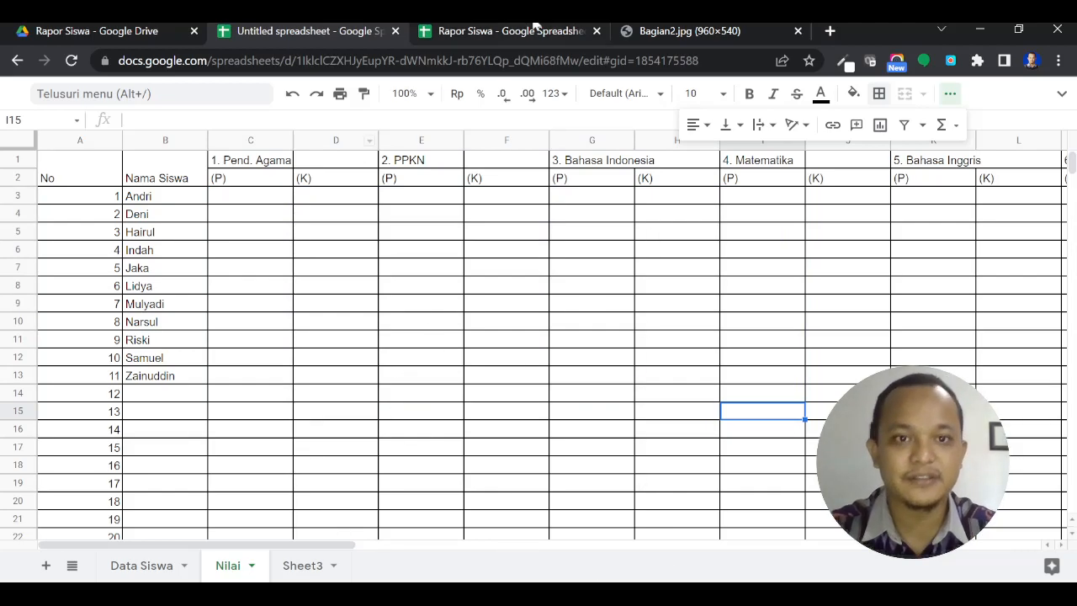
Look over the Rapor and Nilai sheets of the reference Rapor Siswa workbook, then return to the untitled spreadsheet.
left_click(530, 30)
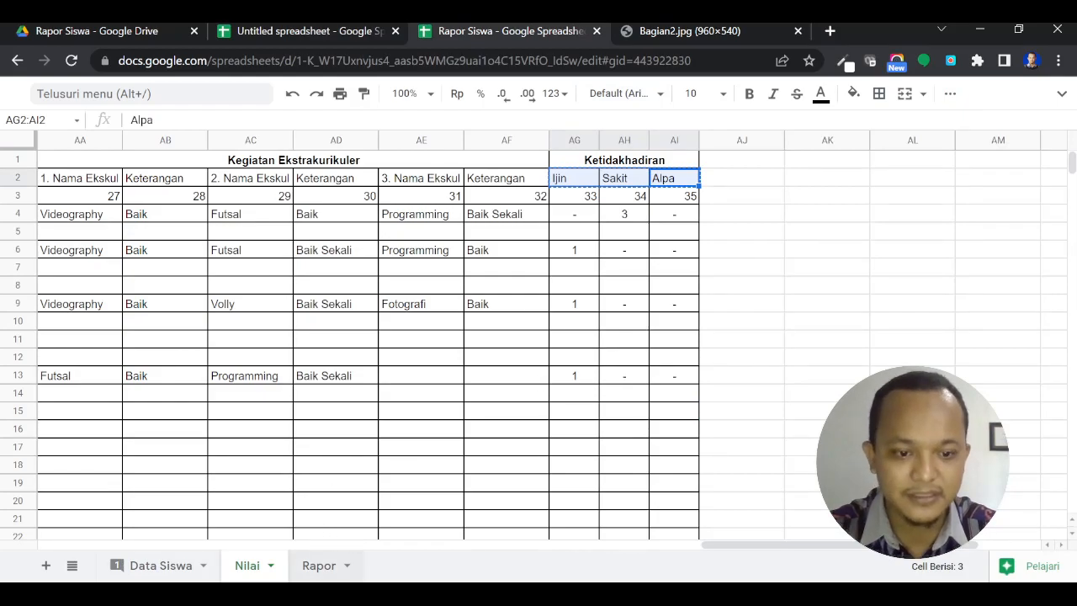
left_click(320, 564)
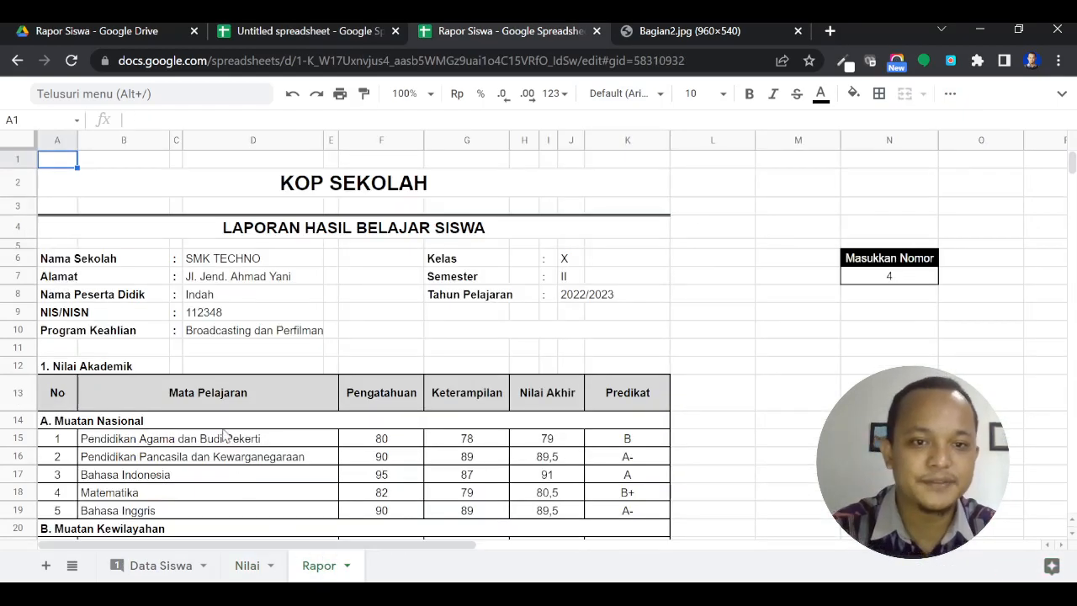
left_click(405, 184)
scroll(405, 184, "down", 1)
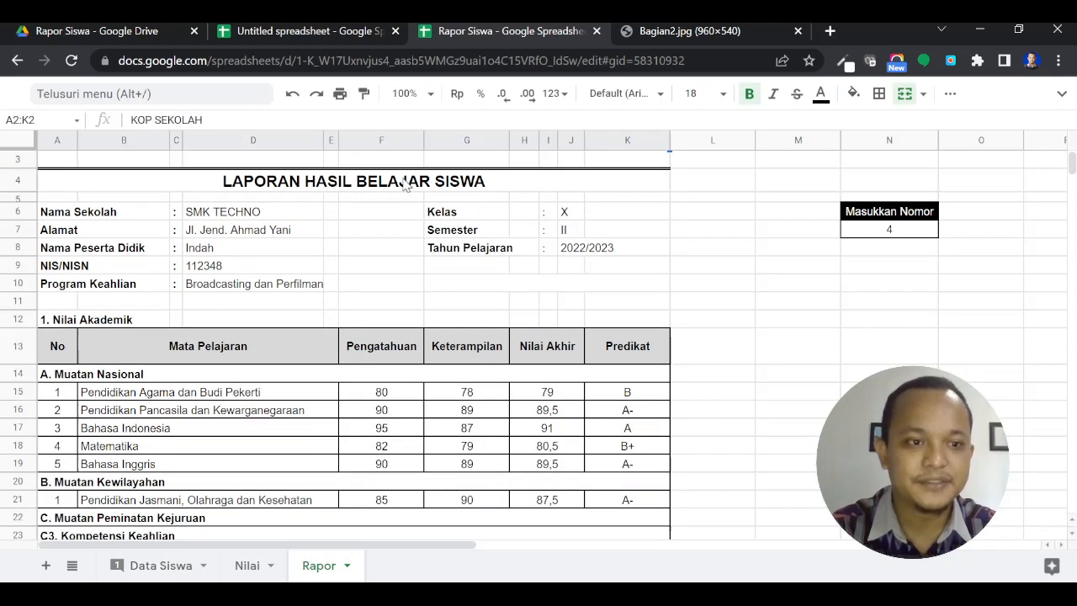
scroll(405, 184, "up", 1)
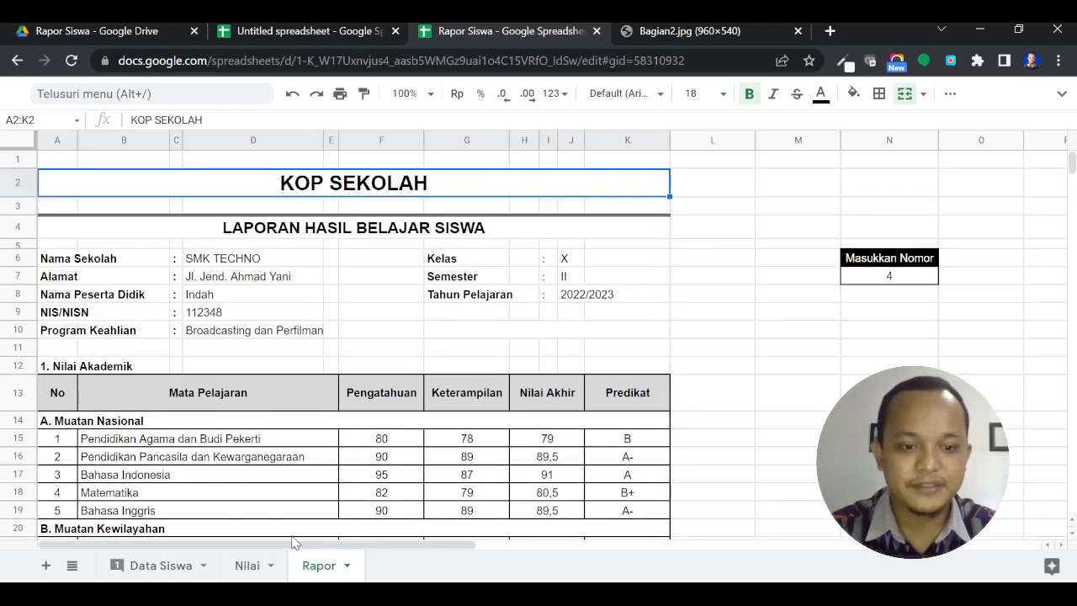
left_click(248, 566)
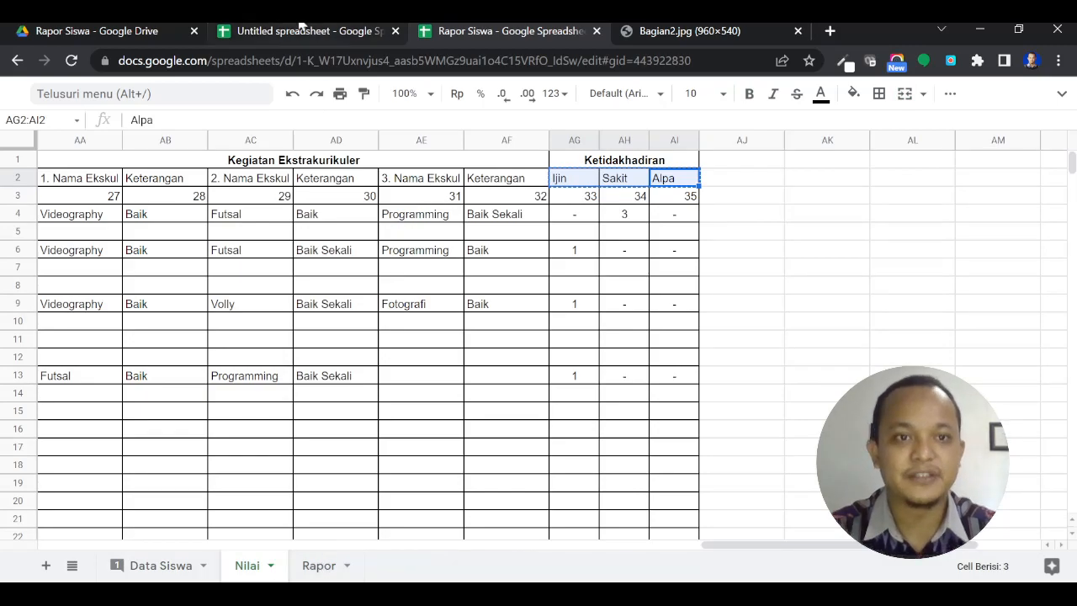
left_click(337, 566)
left_click(271, 31)
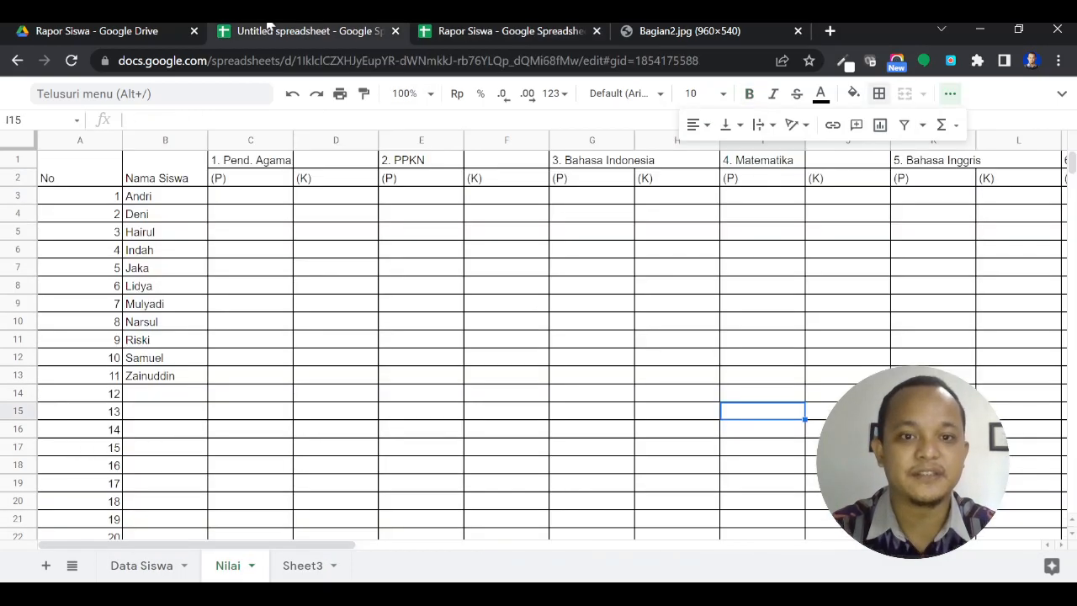
Rename Sheet3 as Rapor.
left_click(305, 573)
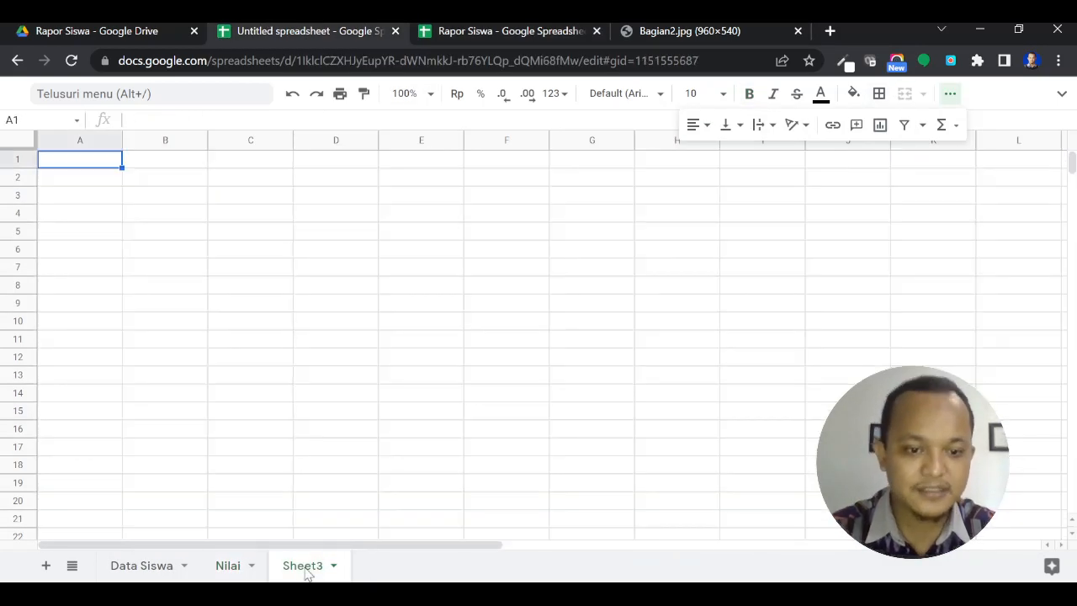
left_click(305, 573)
left_click(343, 356)
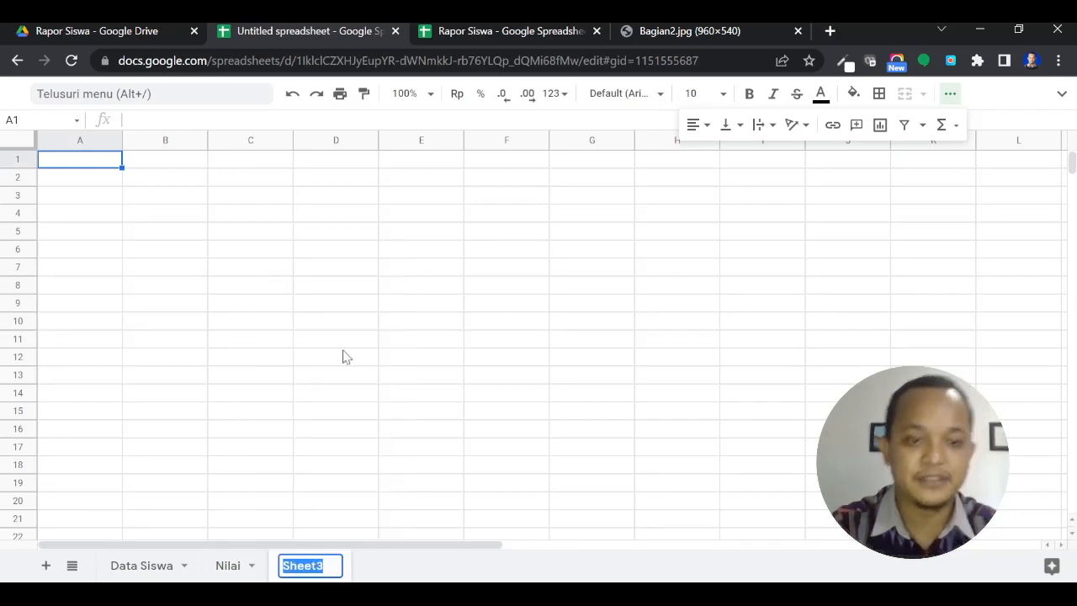
type("Rapor")
left_click(342, 357)
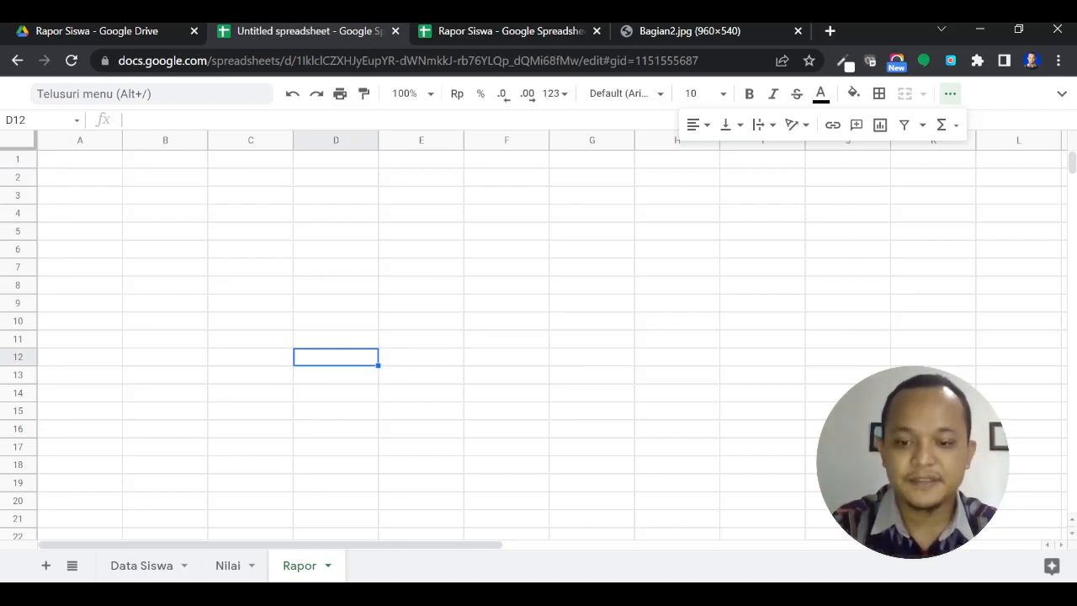
left_click(78, 166)
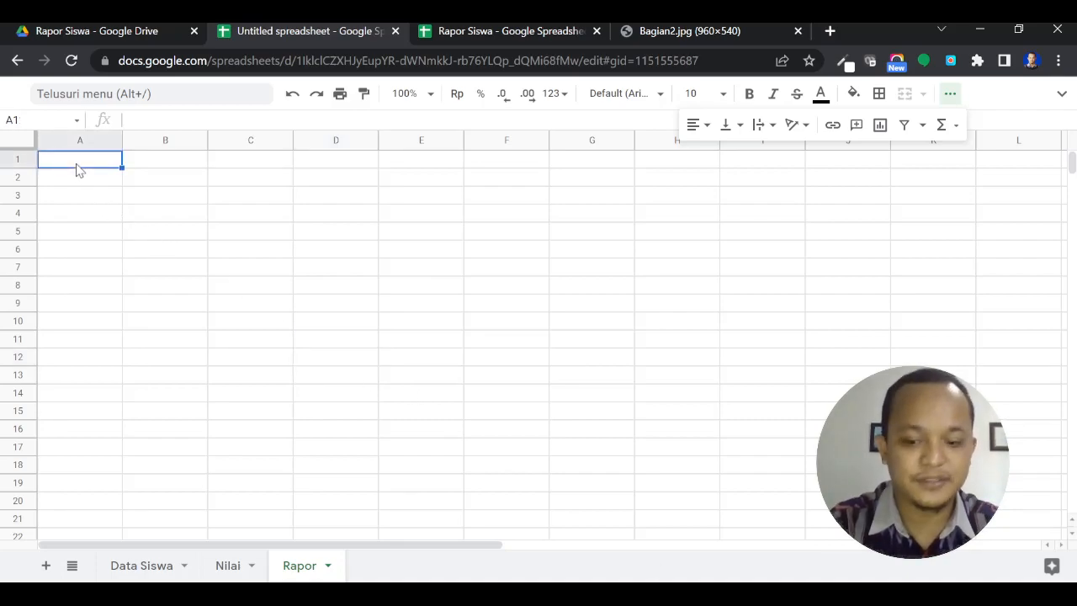
key("Down")
key("Down")
key("Down")
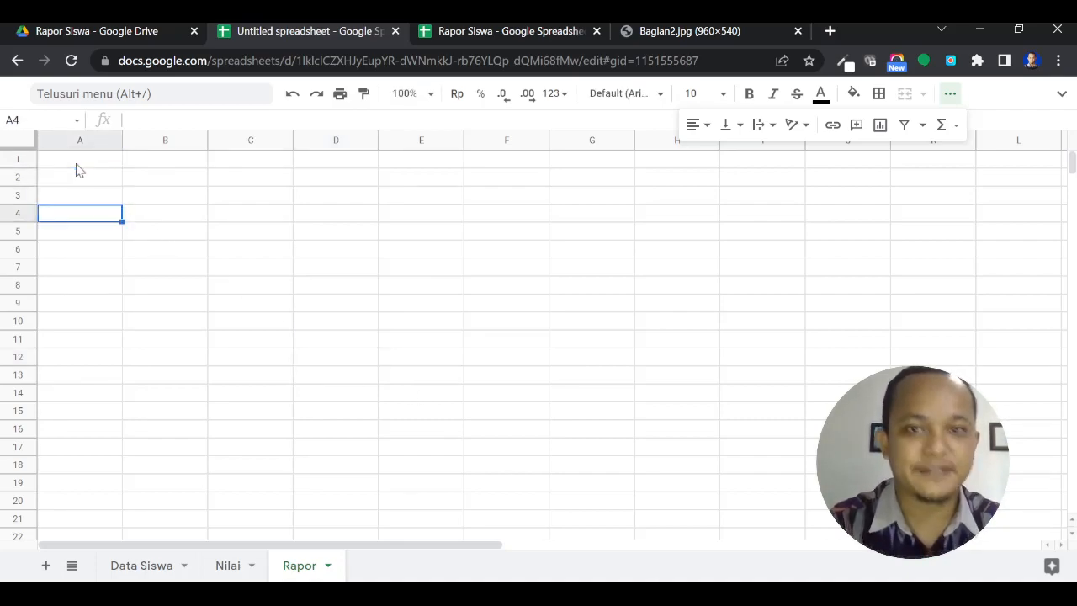
Examine the report layout on the reference workbook's Rapor sheet, from the school heading through the table in A13:K37.
left_click(438, 30)
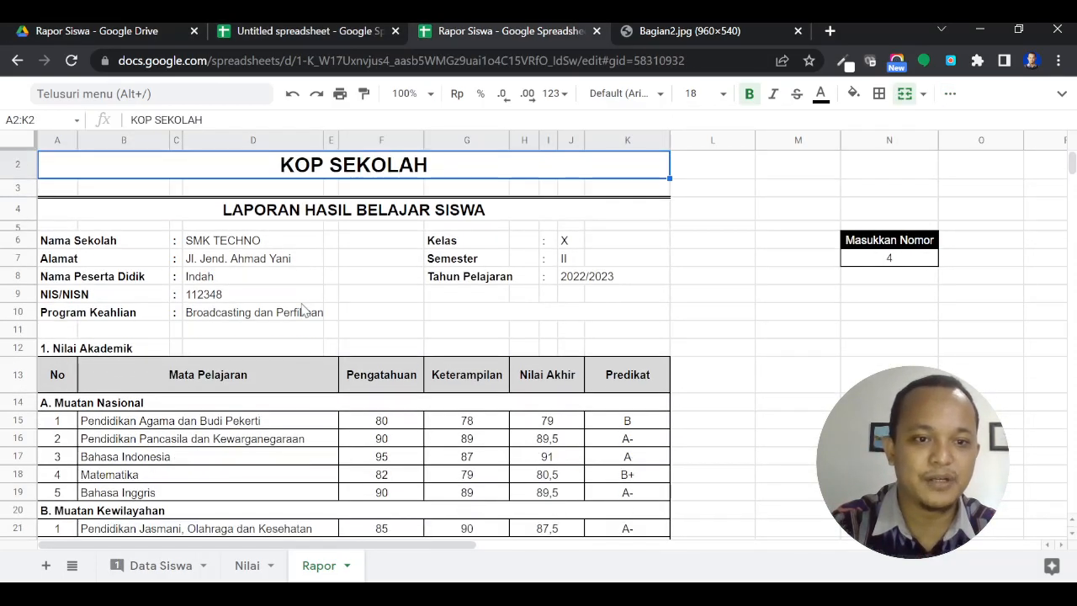
scroll(305, 311, "down", 1)
scroll(305, 311, "down", 1)
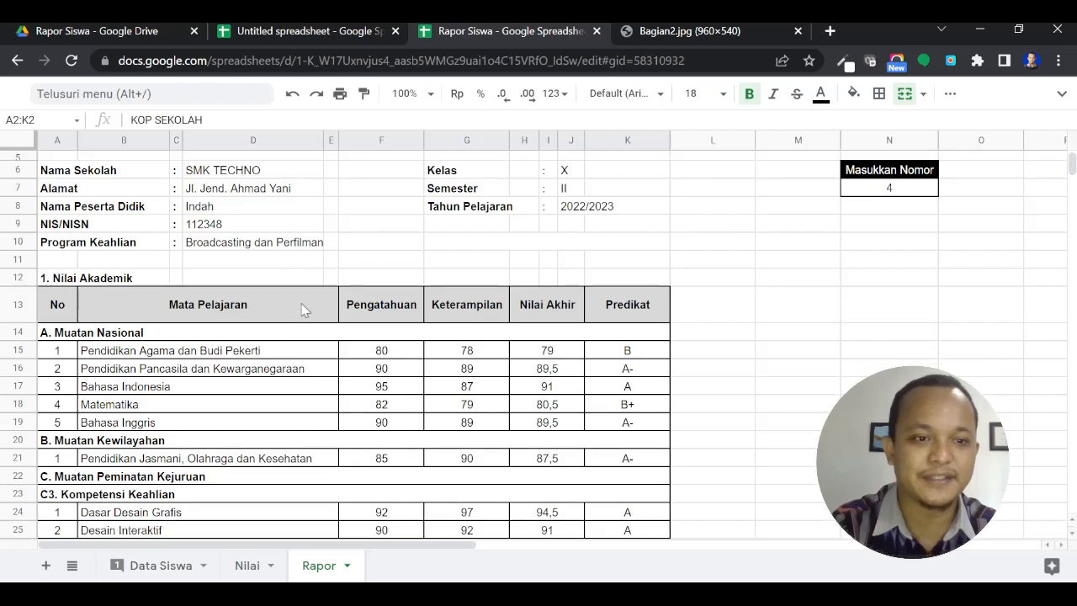
scroll(304, 311, "down", 1)
left_click_drag(49, 280, 177, 345)
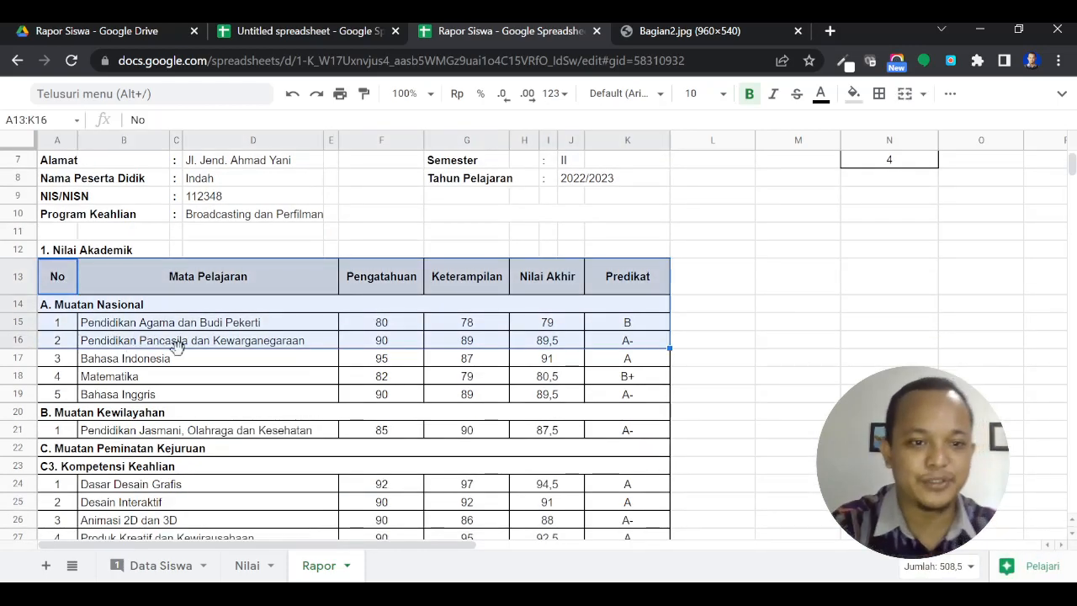
left_click(64, 277)
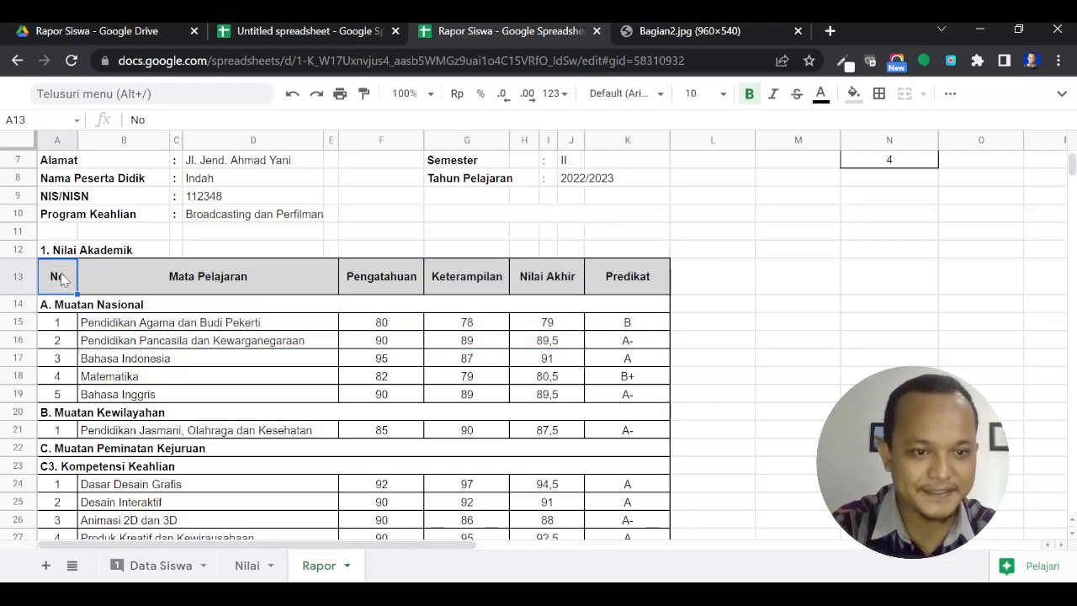
left_click_drag(58, 284, 277, 397)
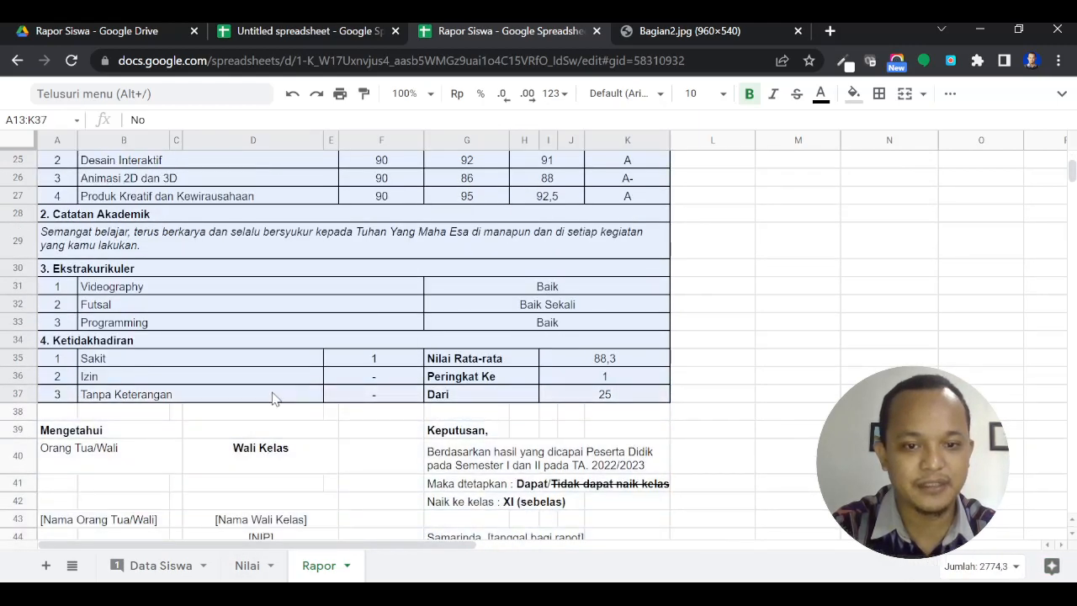
scroll(661, 305, "up", 3)
scroll(661, 305, "up", 3)
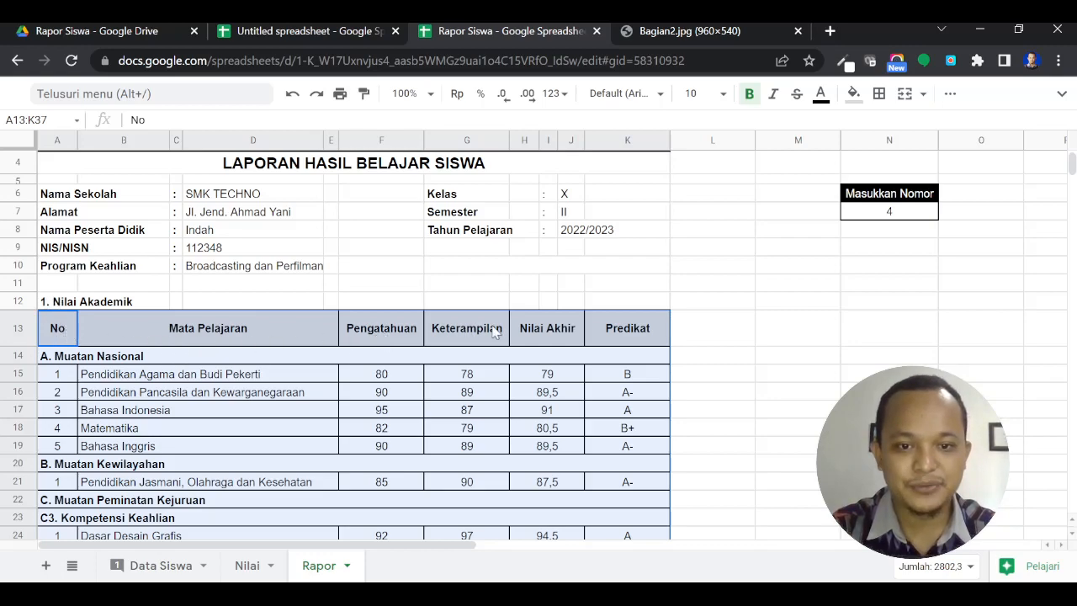
Switch to the untitled spreadsheet and enter the table heading No in A8 of its Rapor sheet.
left_click(308, 30)
left_click(89, 264)
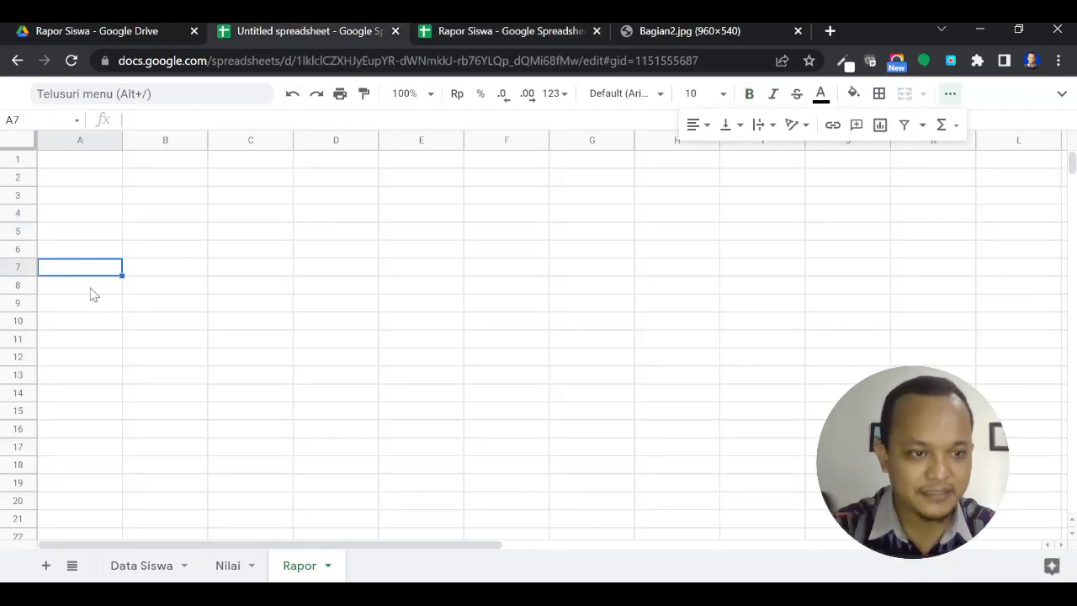
left_click(91, 290)
left_click(505, 30)
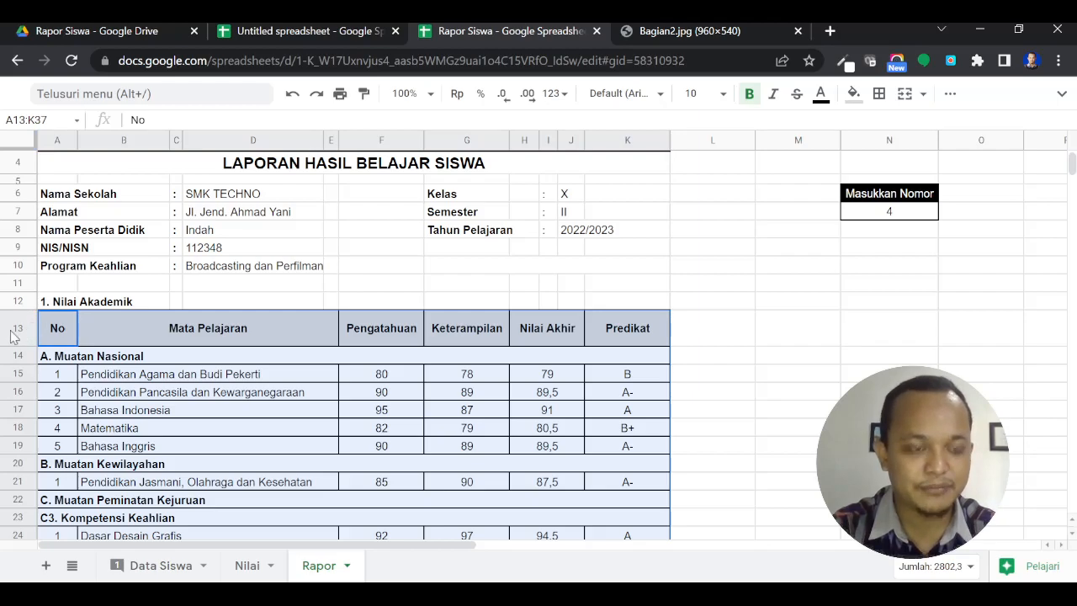
left_click(345, 30)
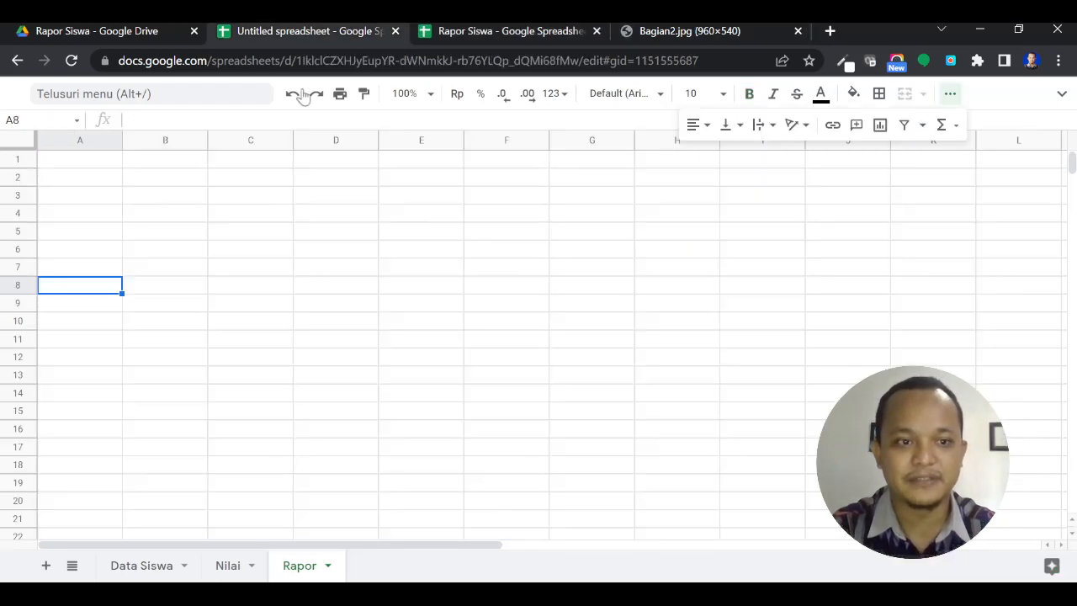
left_click(63, 357)
left_click(68, 377)
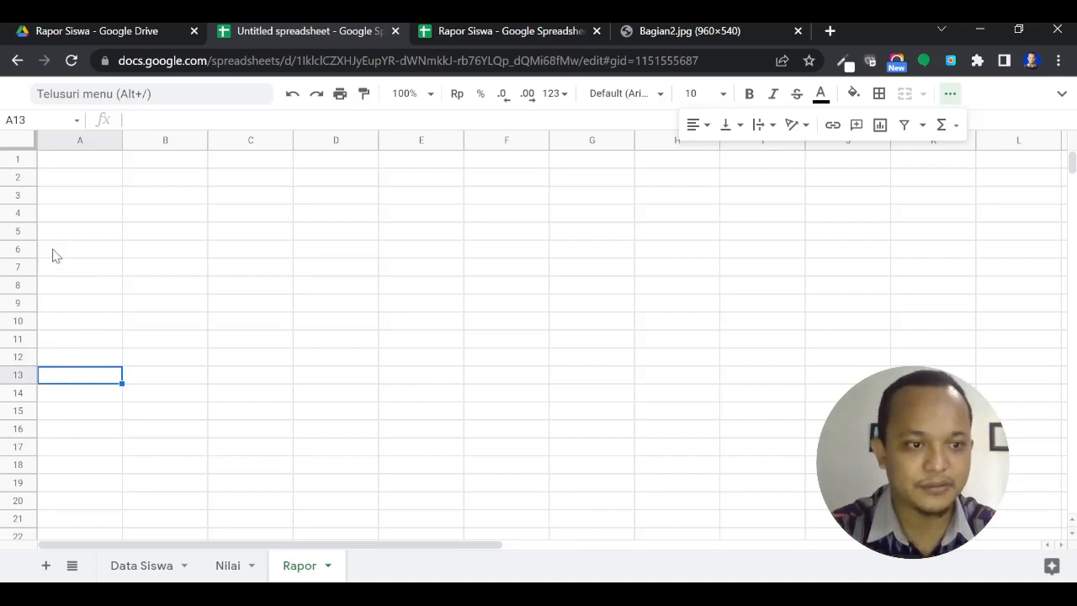
left_click(61, 287)
type("N")
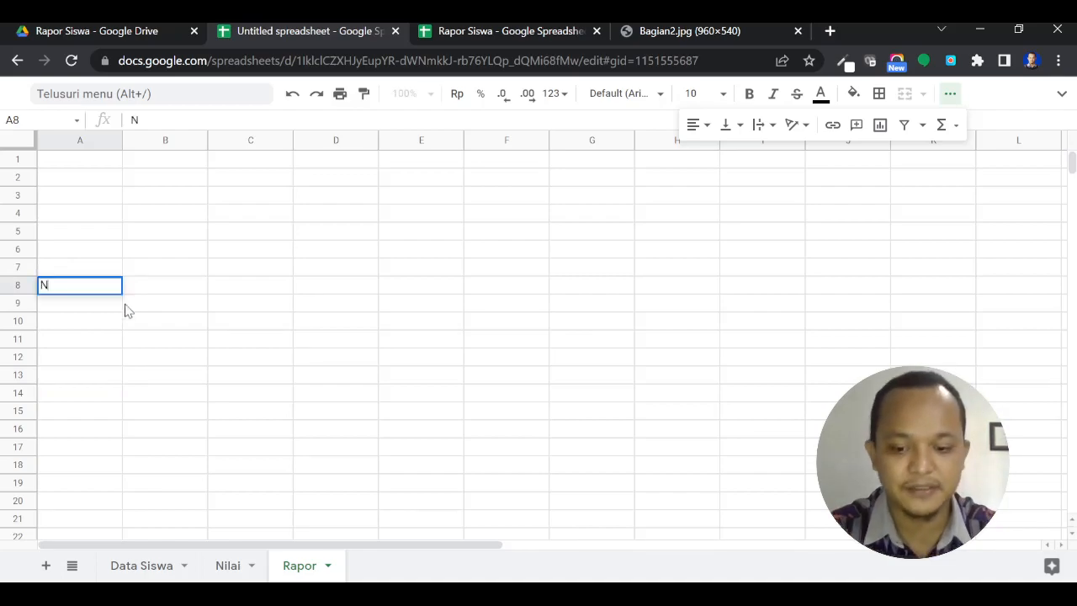
key("Tab")
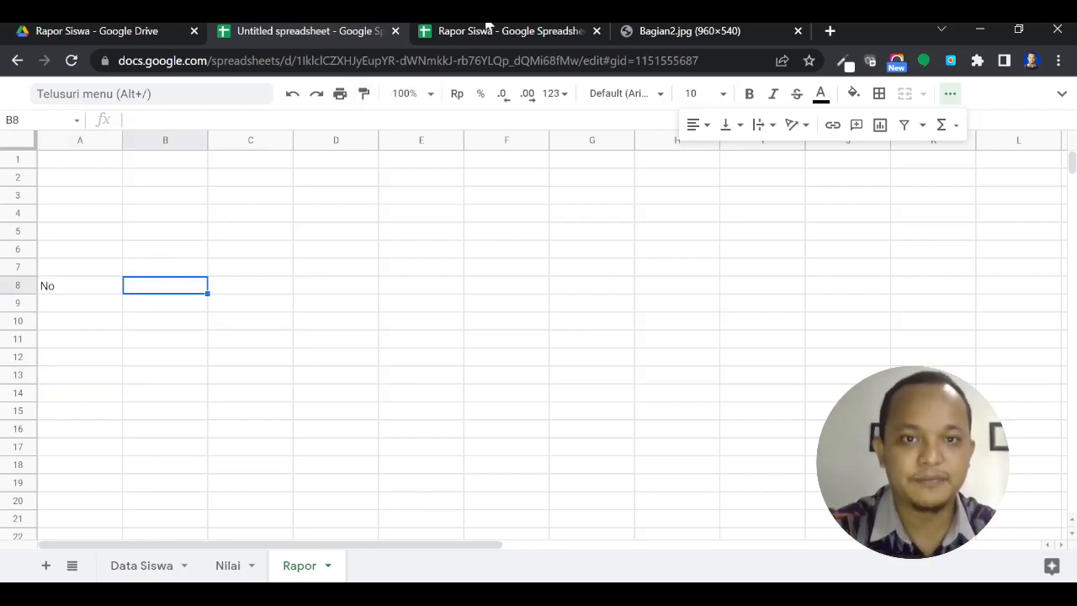
Enter the column heading Mata Pelajaran in B8, following the reference workbook's table header.
left_click(539, 26)
left_click(370, 30)
type("Ma")
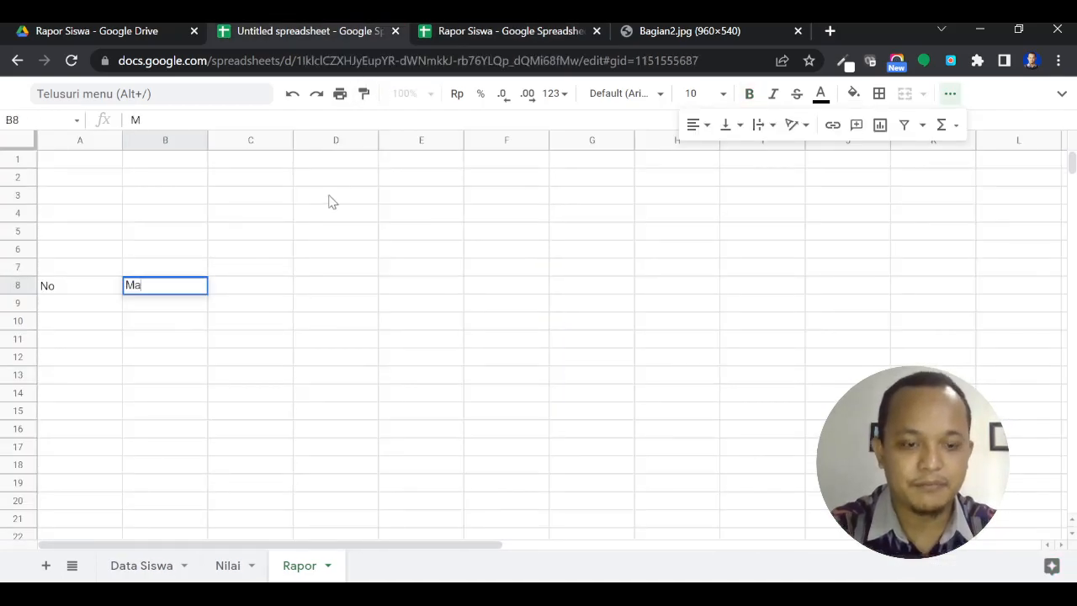
type("ta Pelajaran")
key("Tab")
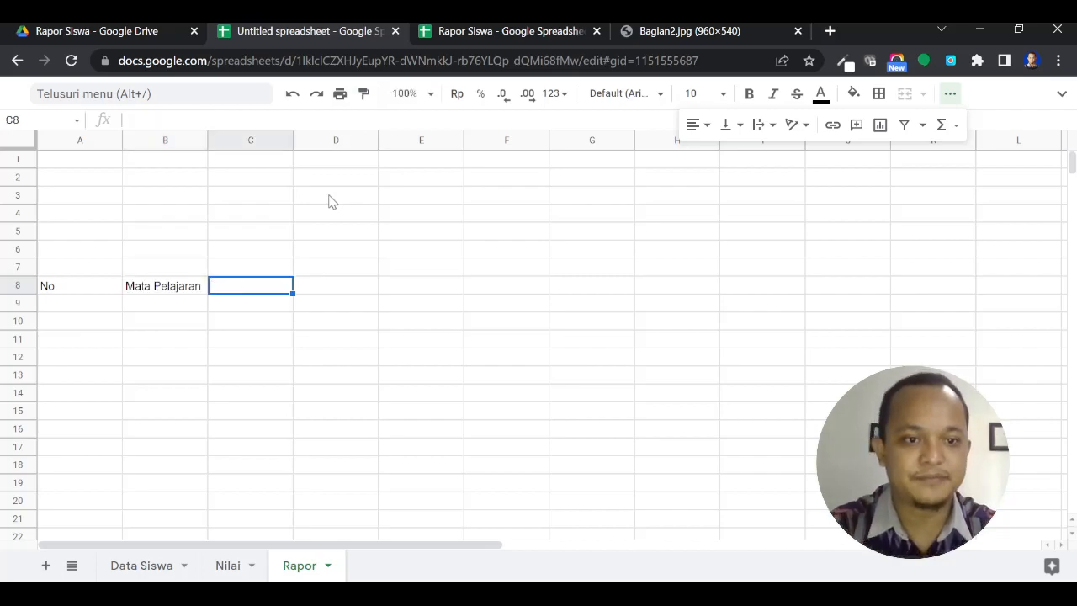
Complete the header row in C8:F8 with Pengetahuan, Keterampilan, Nilai Akhir and Predikat.
type("Pengetahu")
left_click(469, 34)
left_click(312, 28)
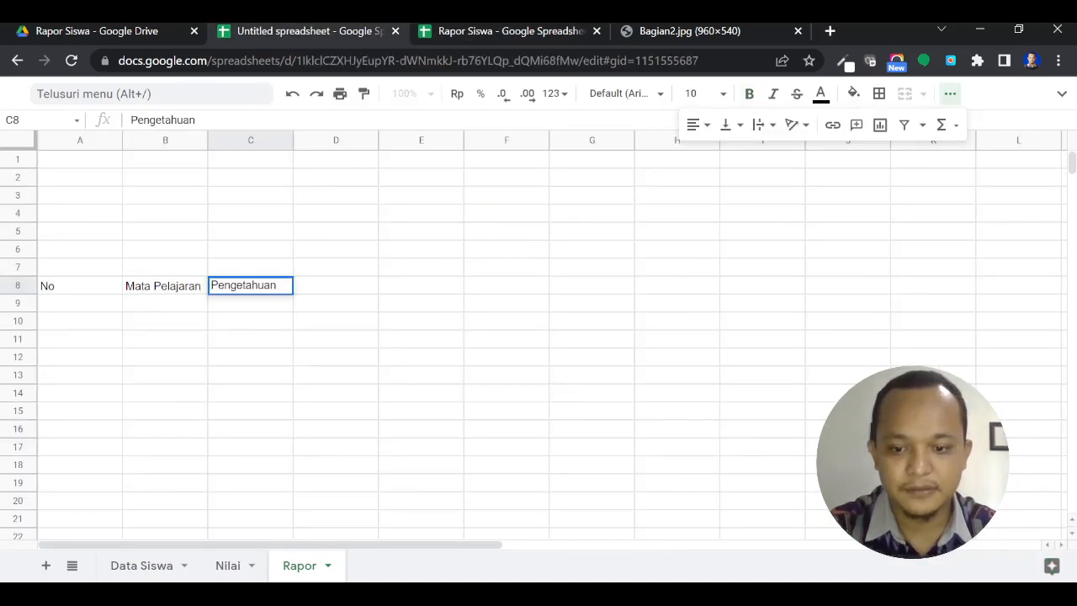
key("alt+Tab")
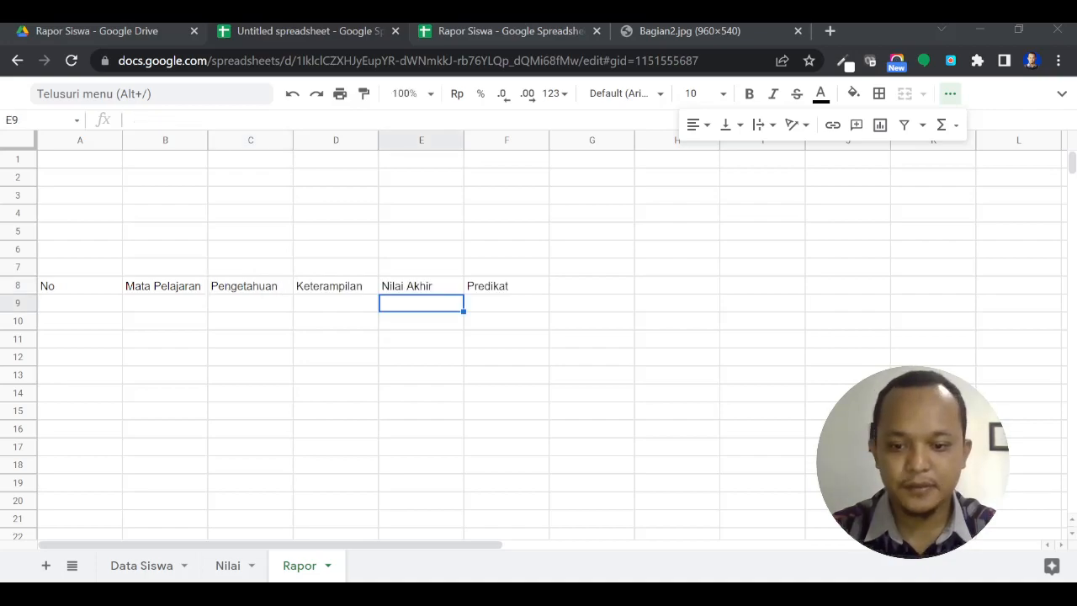
key("alt+Tab")
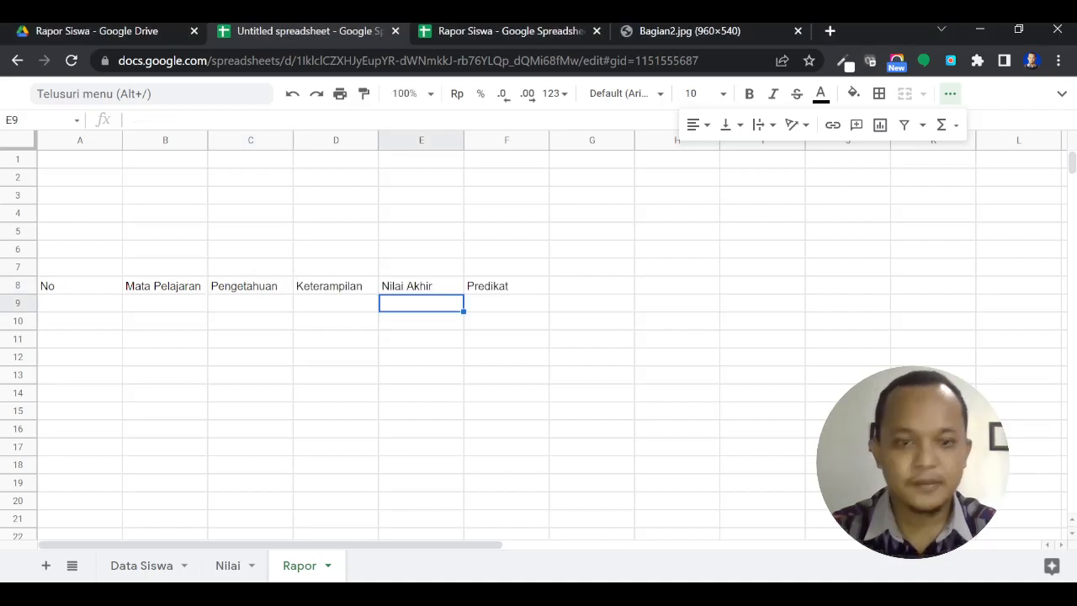
Review the subjects listed under A. Muatan Nasional on the reference workbook's Rapor sheet.
left_click(55, 292)
left_click(505, 31)
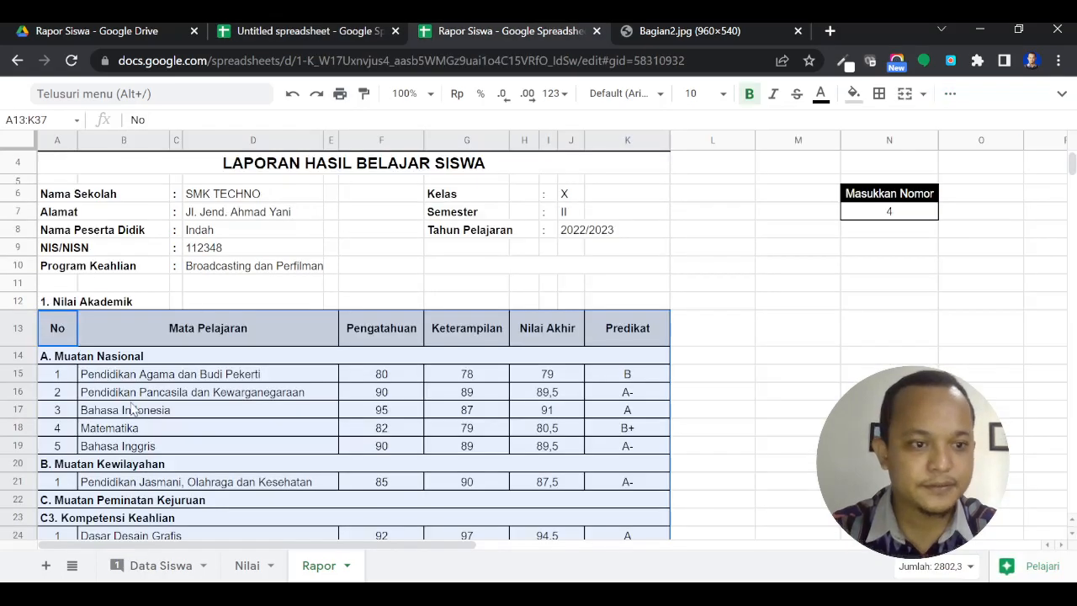
left_click(204, 429)
scroll(204, 430, "down", 2)
left_click_drag(132, 309, 149, 376)
left_click_drag(154, 308, 160, 343)
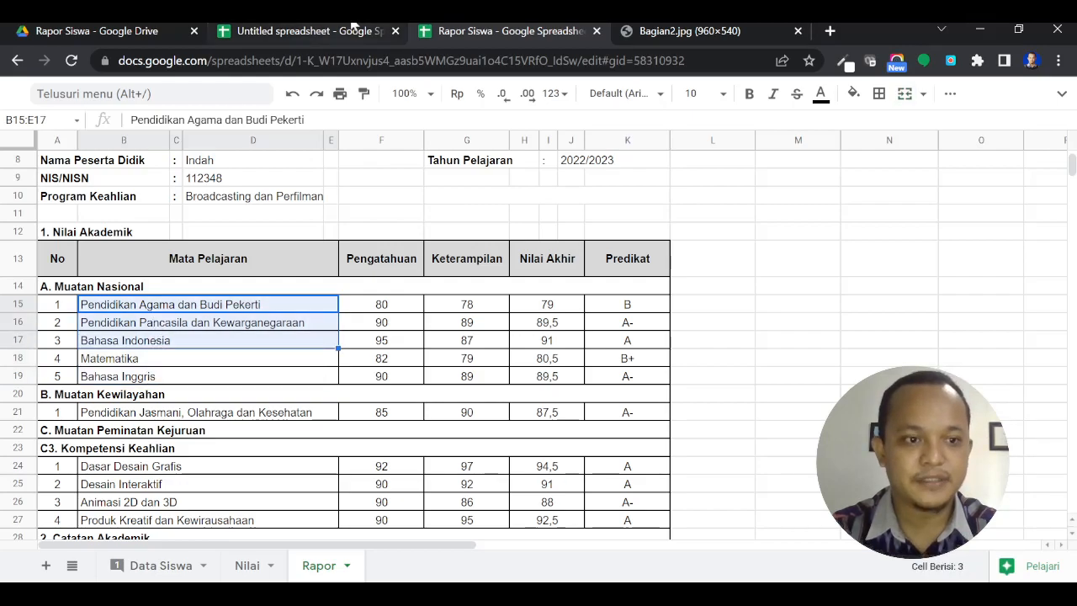
Return to the untitled spreadsheet and enter the section heading A. Muatan Nasional in A9.
left_click(354, 26)
left_click(65, 312)
type("A. Muatan")
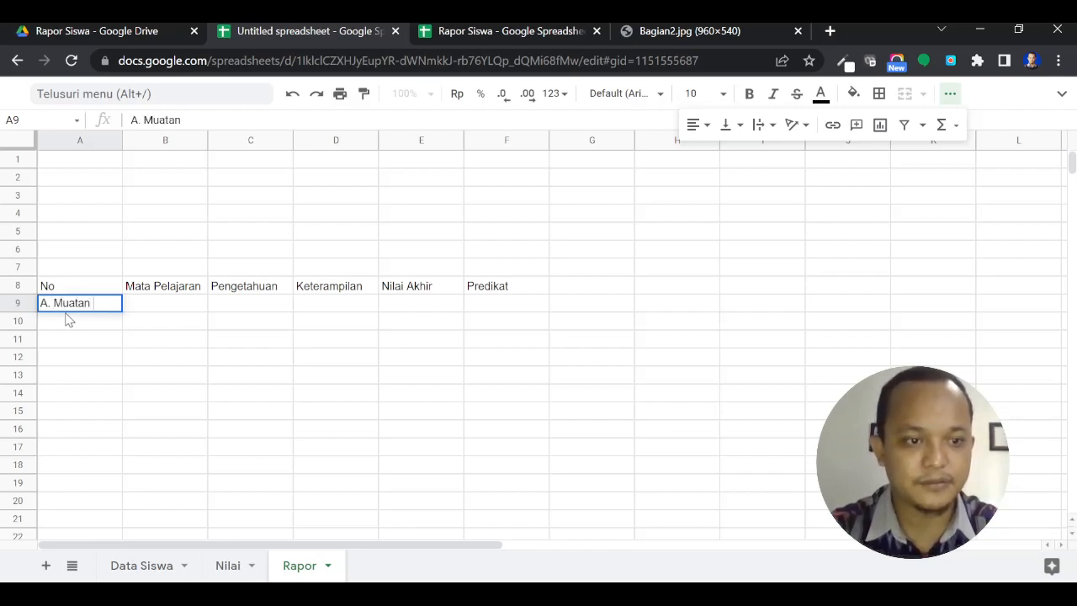
type(" K")
key("BackSpace")
left_click(487, 28)
left_click(311, 27)
type("Nasional")
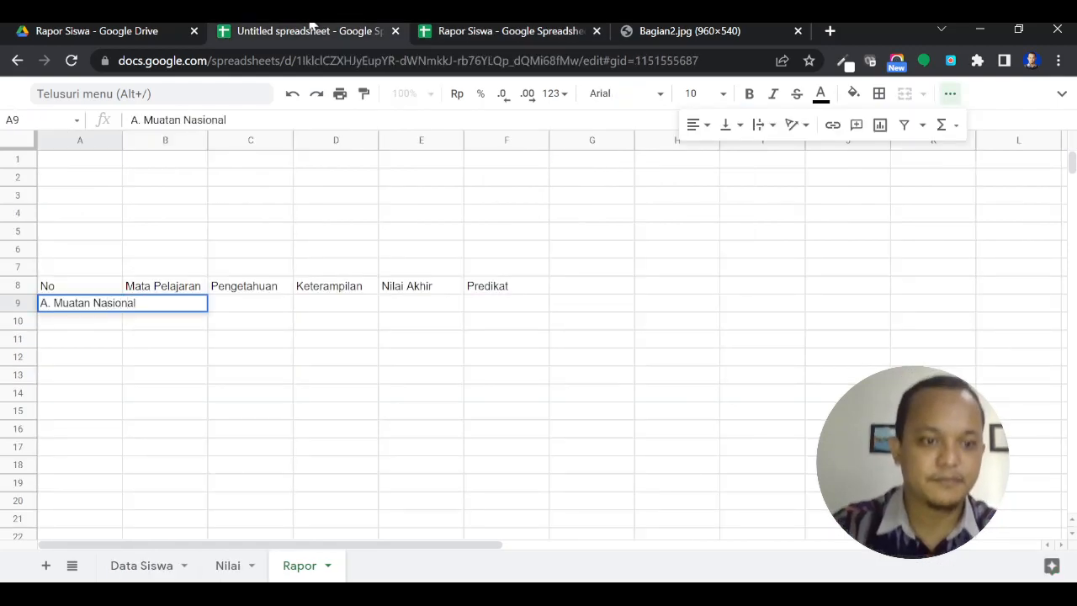
key("Return")
Enter the first national subject in row 10, with number 1 in A10 and Pendidikan Agama dan Budi Pekerti in B10.
type("1")
key("Tab")
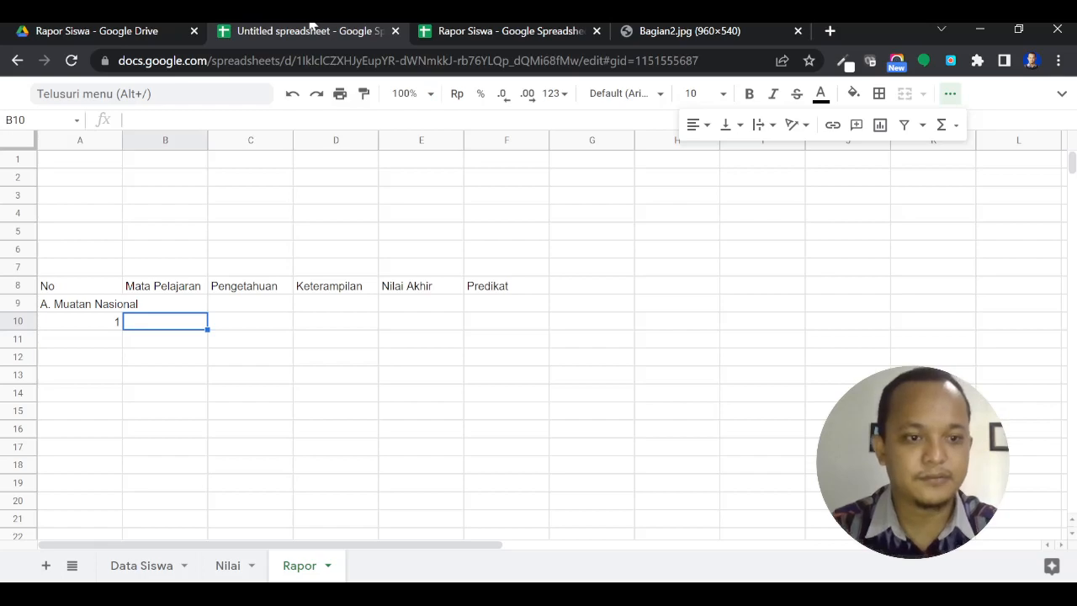
left_click(572, 27)
left_click(339, 25)
type("Penddi")
key("BackSpace")
key("BackSpace")
type("idikan Agama")
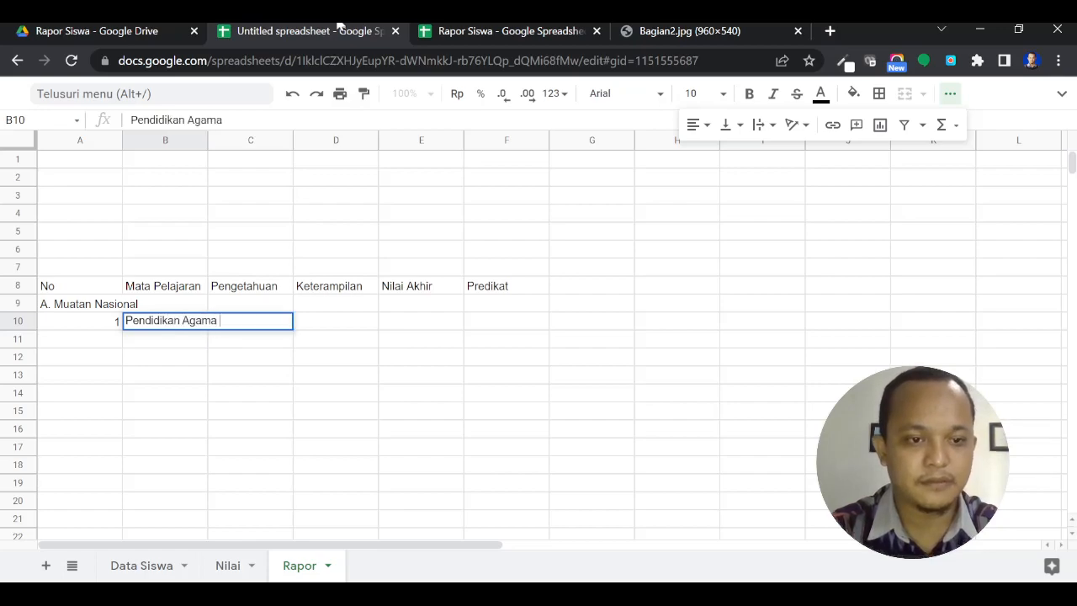
left_click(433, 30)
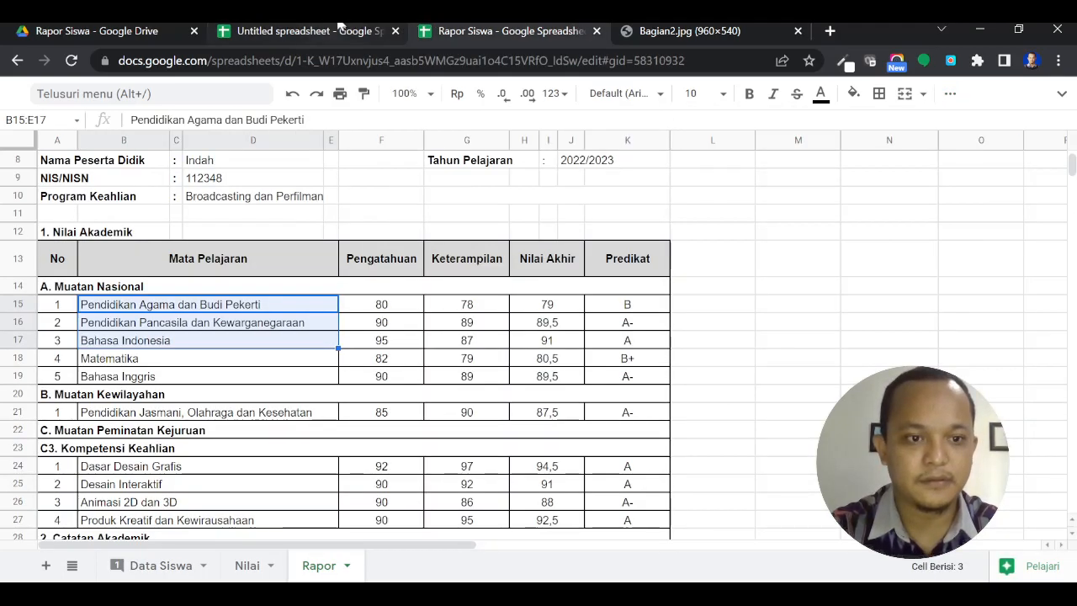
left_click(339, 29)
type("dan Bdu P")
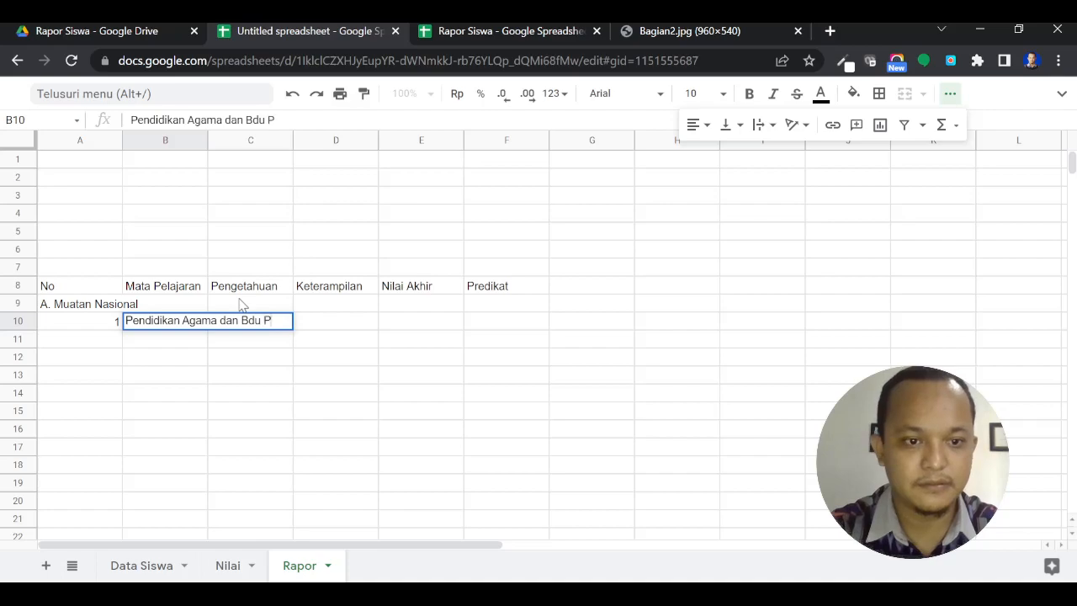
key("BackSpace")
key("BackSpace")
key("BackSpace")
key("BackSpace")
type("udi Pekerti")
key("Return")
Fill A11:B14 with subjects 2 to 5: Pendidikan Pancasila dan Kewarganegaraan, Bahasa Indonesia, Matematika and Bahasa Inggris.
type("2")
key("Tab")
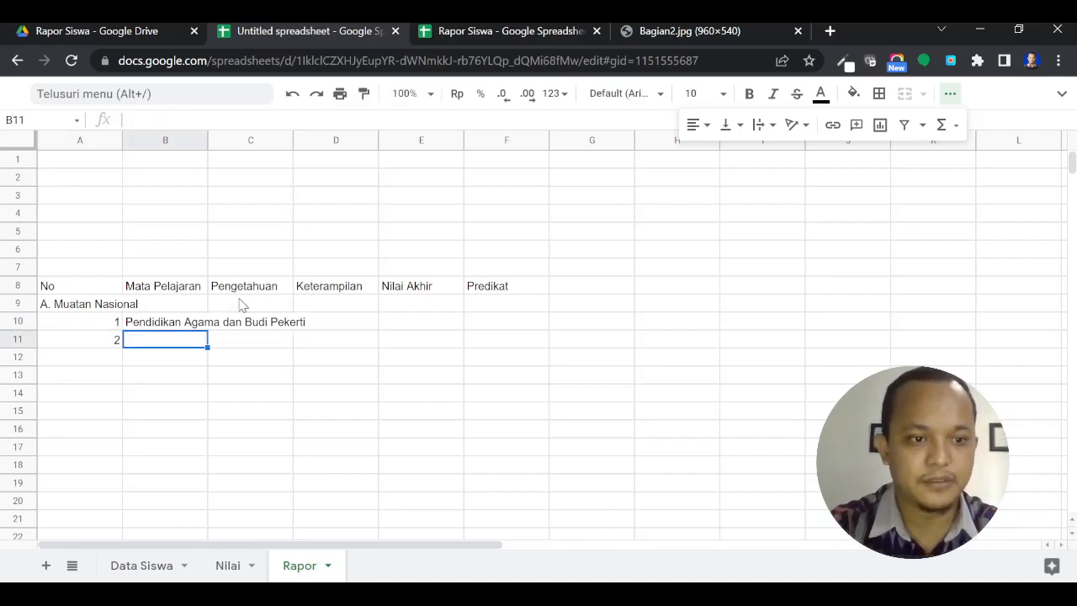
left_click(531, 32)
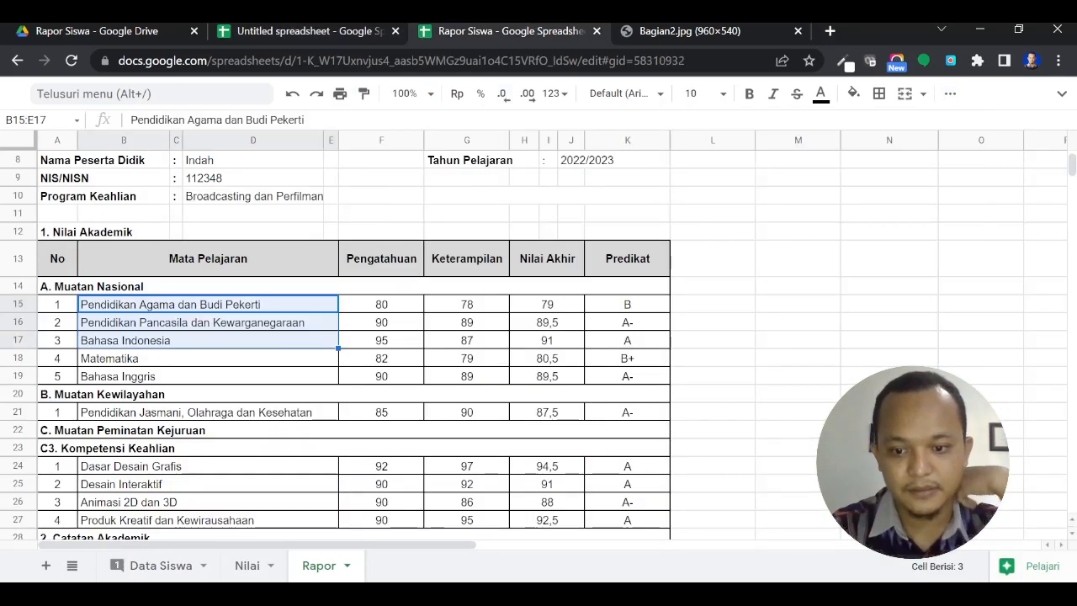
key("alt+Tab")
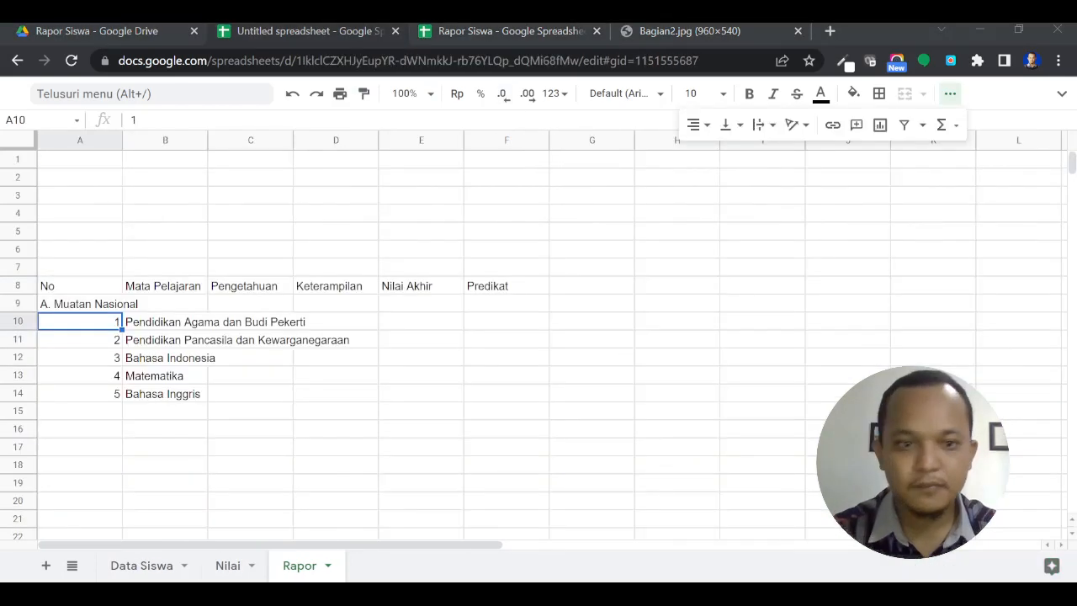
key("alt+Tab")
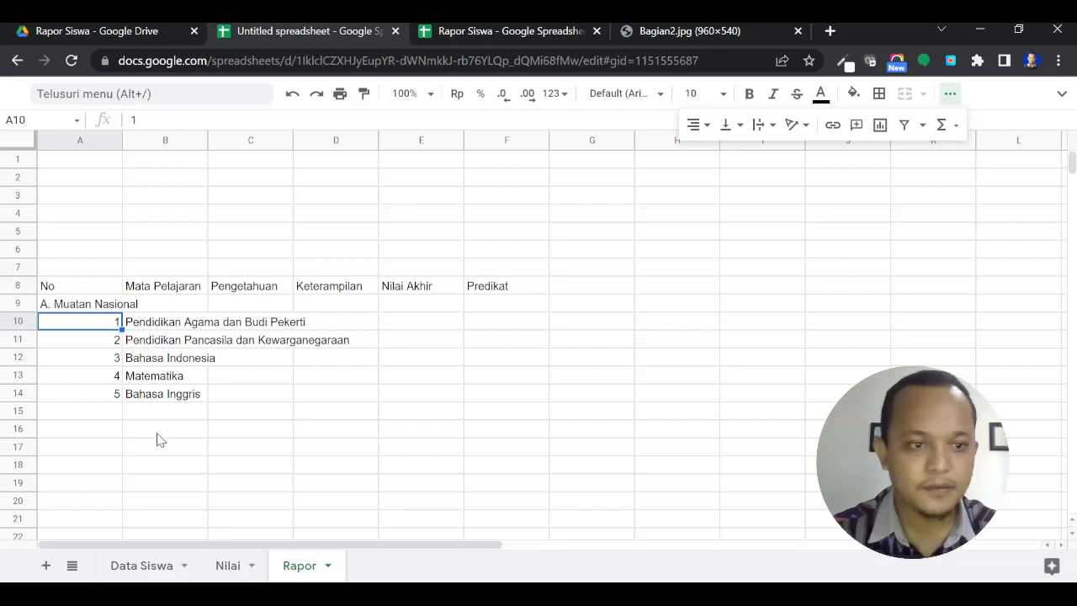
Enter the section heading B. Muatan Kewilayahan in A15, following the reference workbook.
left_click(84, 414)
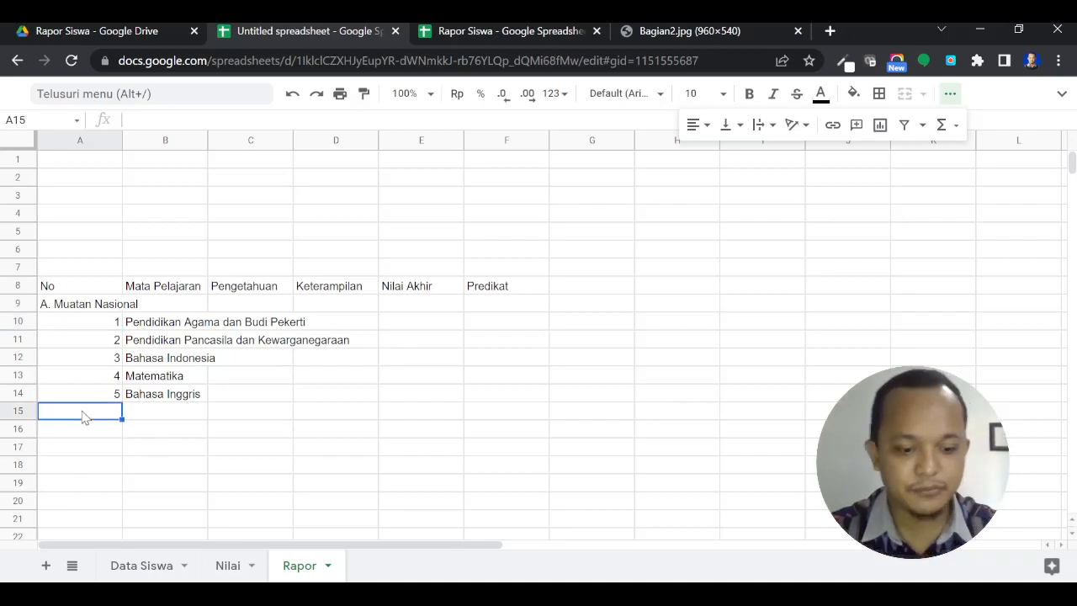
type("B. Muatan")
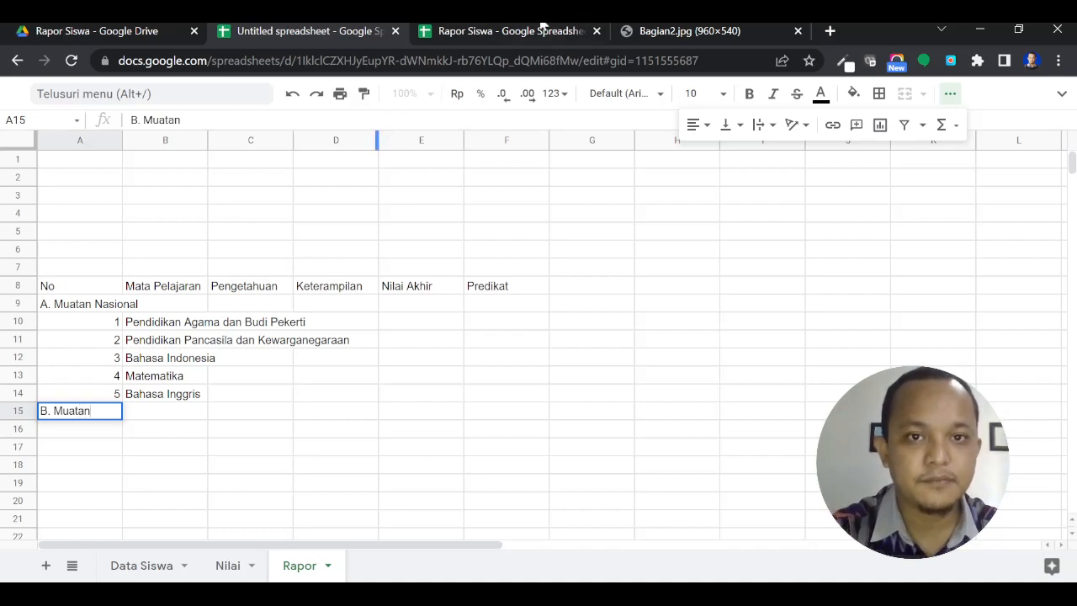
left_click(539, 31)
left_click(362, 27)
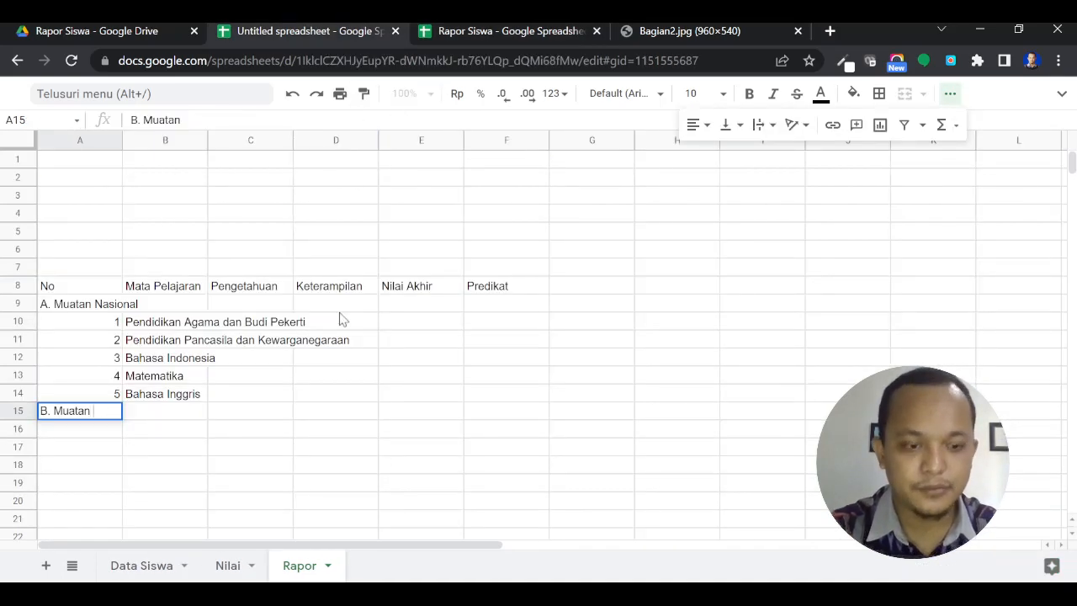
type("tan Kewilayahan")
key("Return")
Enter number 1 in A16 and the subject Pendidikan Jasmani, Olahraga dan Kesehatan in B16.
type("2")
key("Tab")
key("shift+Tab")
type("1")
key("Tab")
type("Pendidikan Jasmani")
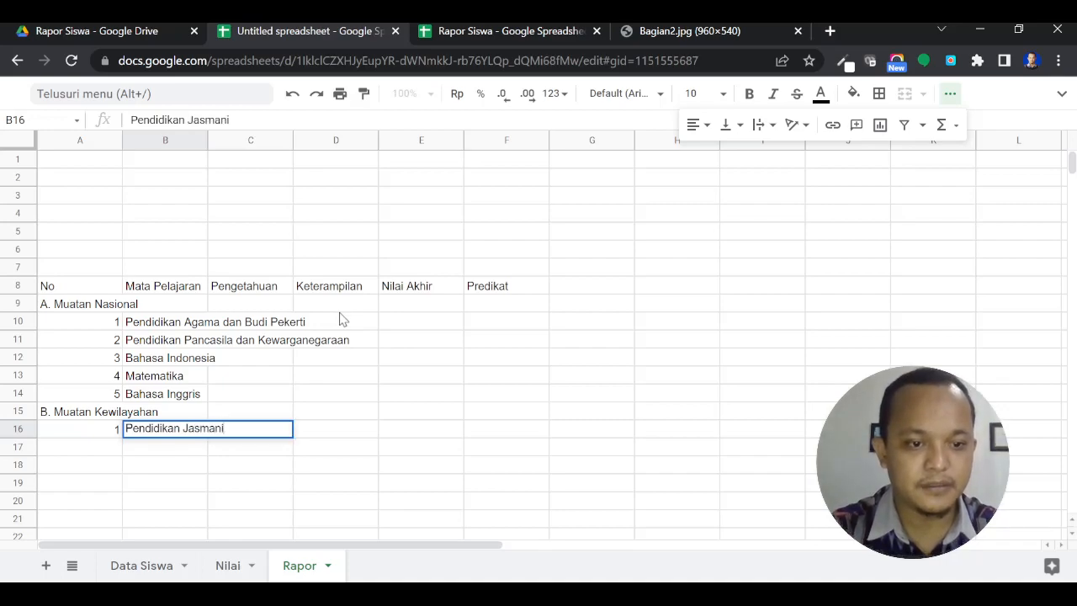
type(",")
key("BackSpace")
type("Olahraga dan Kesehatan")
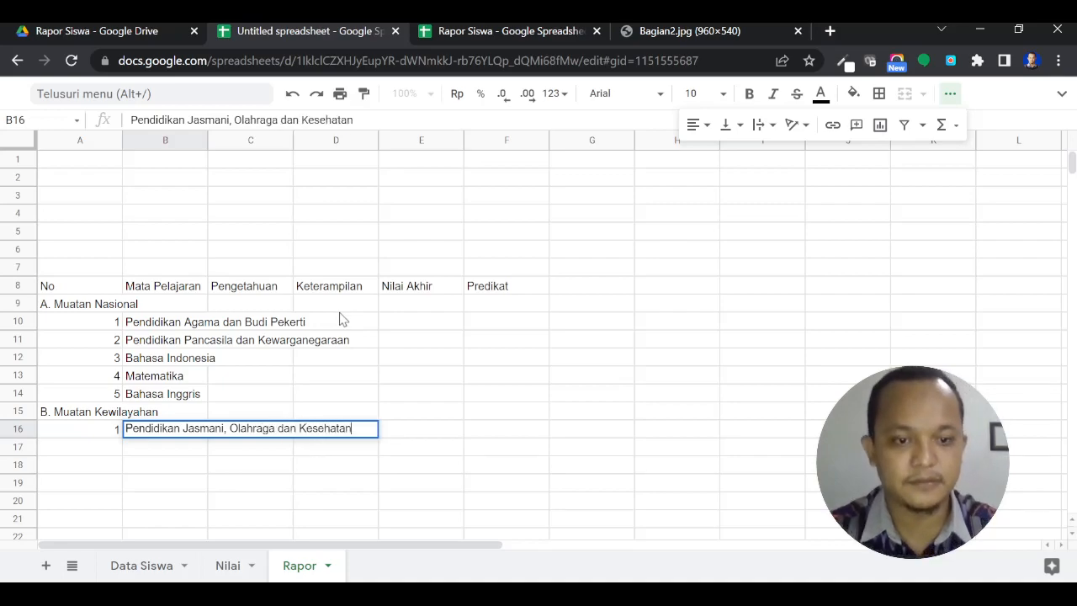
key("Return")
Following the reference, fill A17:B32 with C. Muatan Kejuruan, C3. Kompetensi Keahlian and its four subjects, 2. Catatan Akademik, 3. Kegiatan Ekstrakurikuler and 4. Ketidakhadiran.
key("ctrl+Tab")
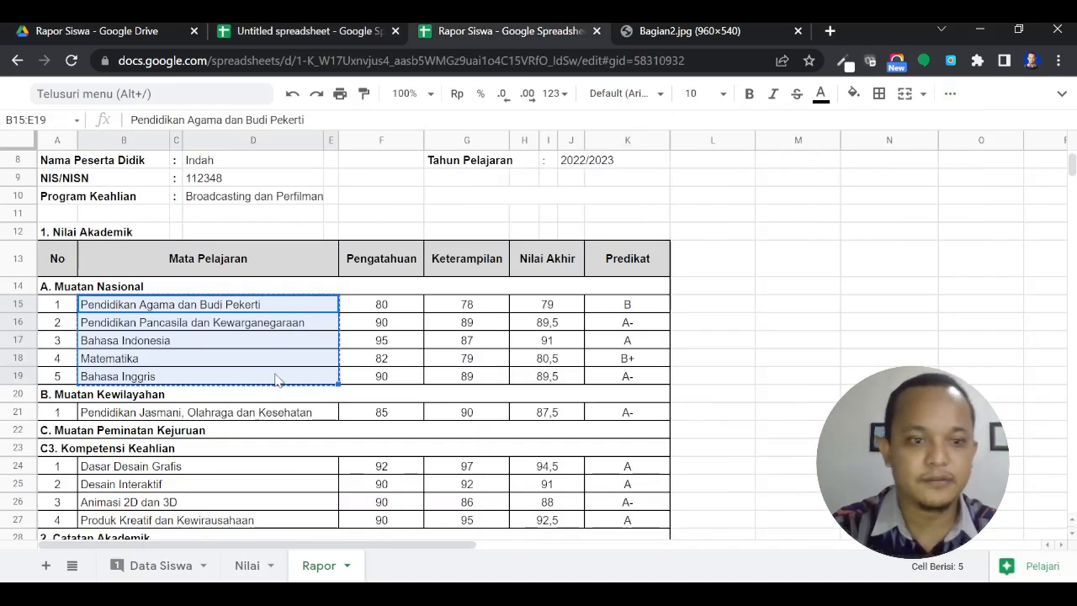
left_click(619, 392)
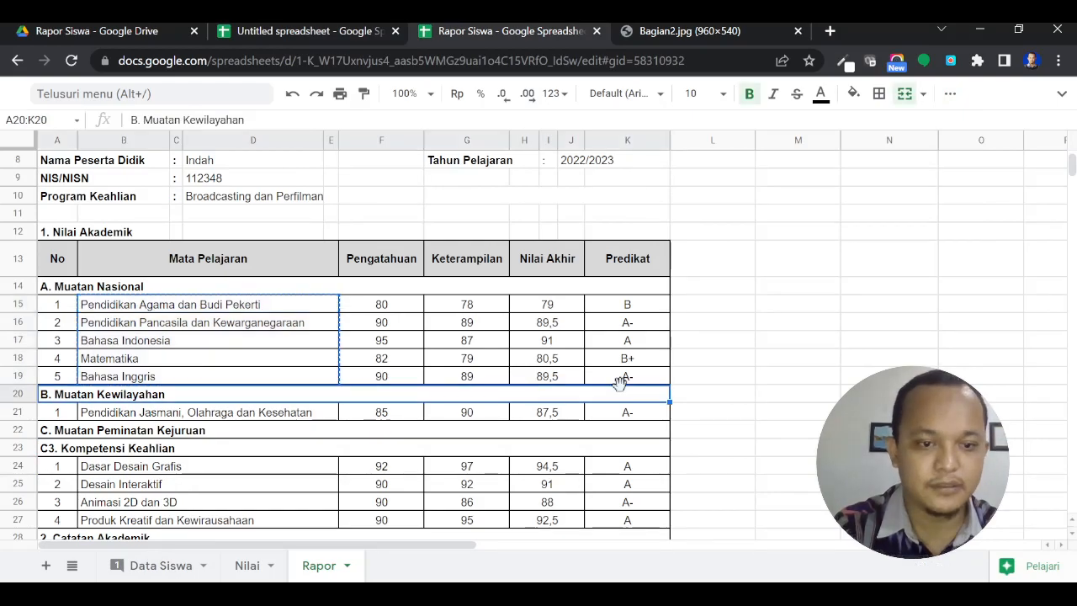
scroll(623, 392, "down", 1)
left_click(200, 410)
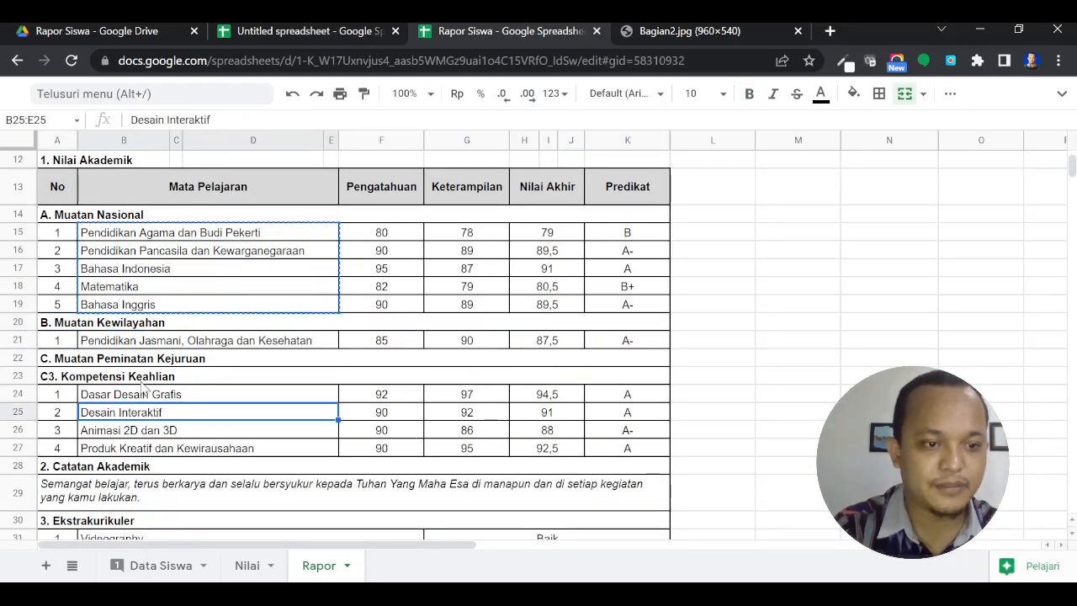
scroll(93, 374, "down", 1)
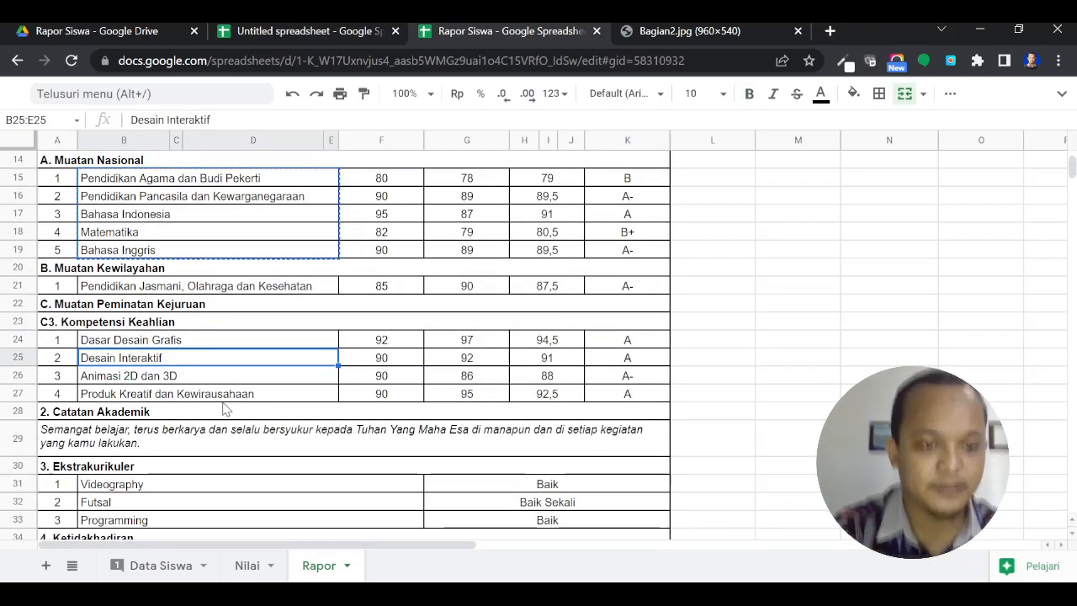
left_click(284, 30)
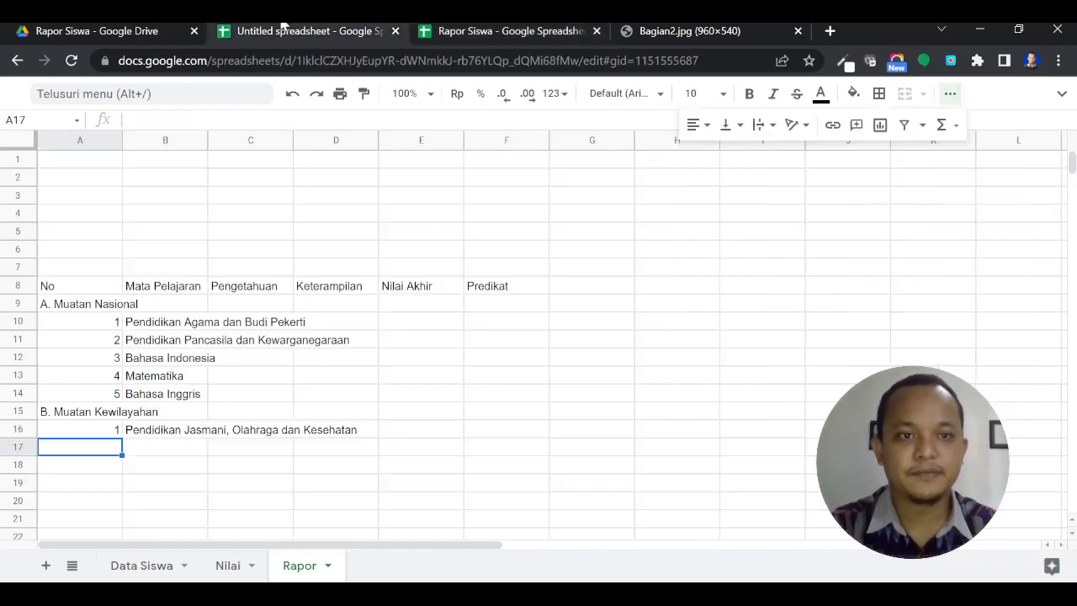
key("alt+Tab")
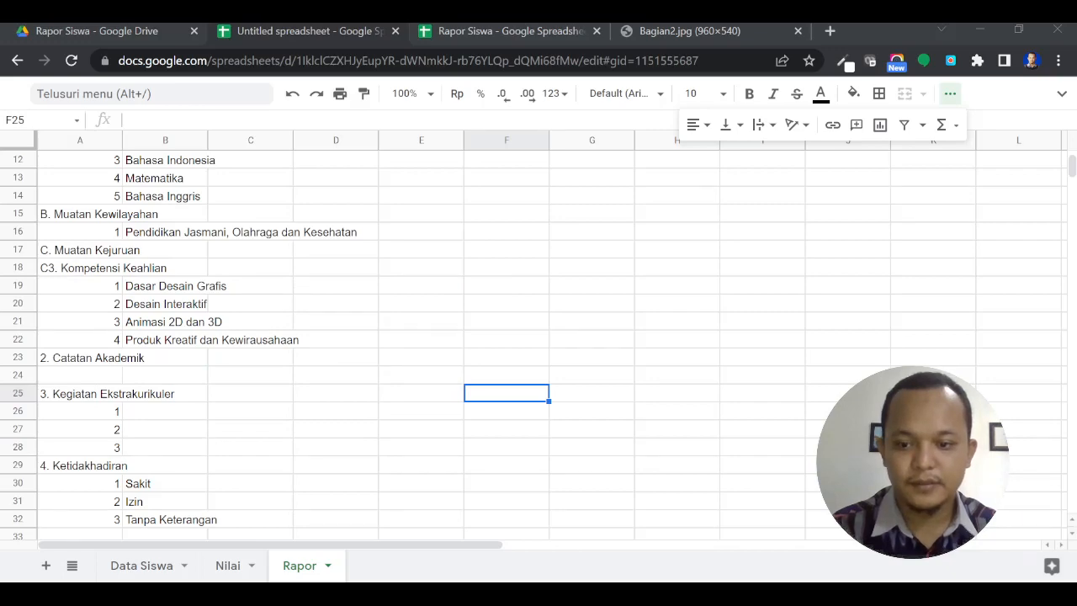
key("alt+Tab")
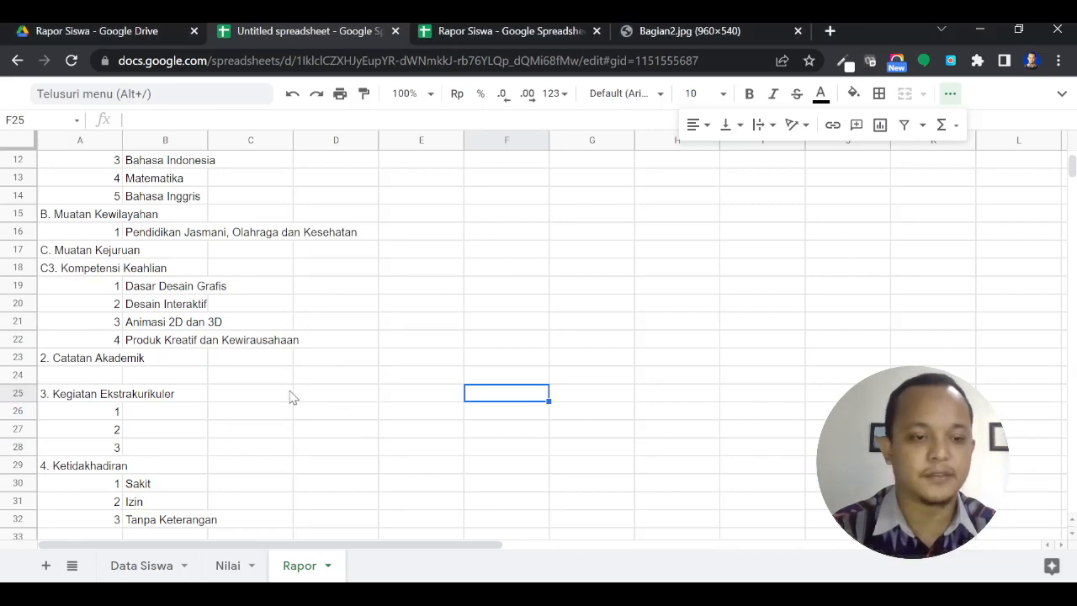
Apply borders around and between all cells of the report table range A8:F32.
scroll(292, 398, "down", 2)
scroll(292, 398, "up", 3)
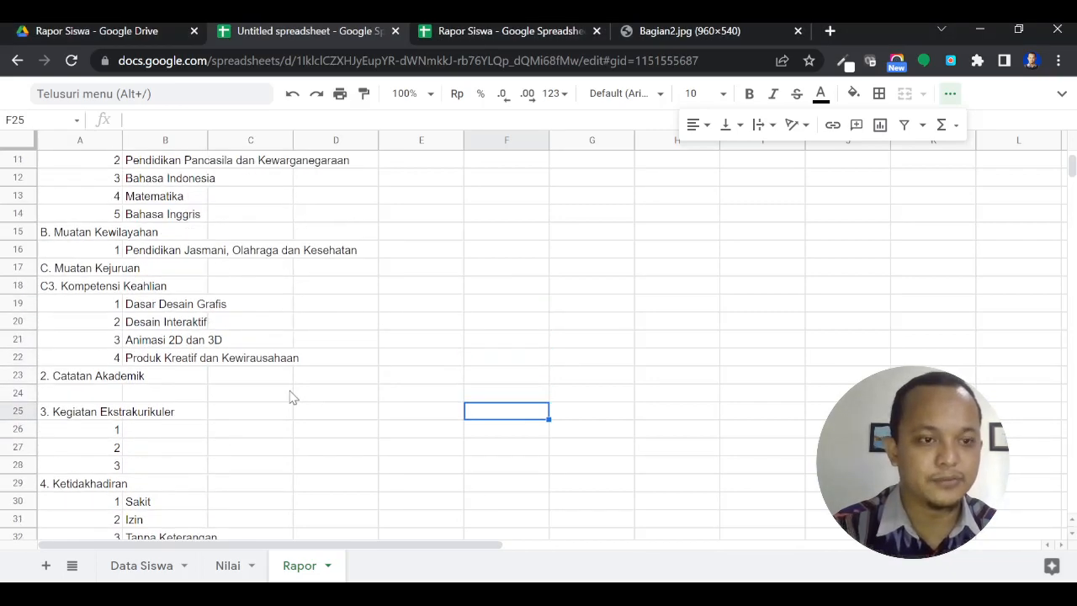
scroll(292, 397, "up", 3)
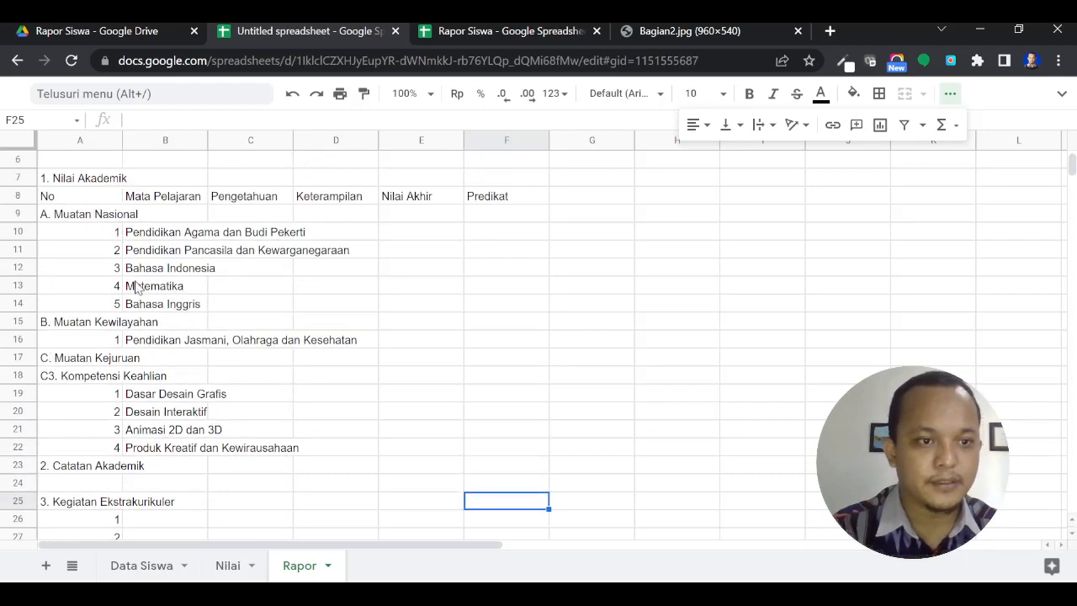
left_click(67, 182)
left_click_drag(73, 198, 488, 485)
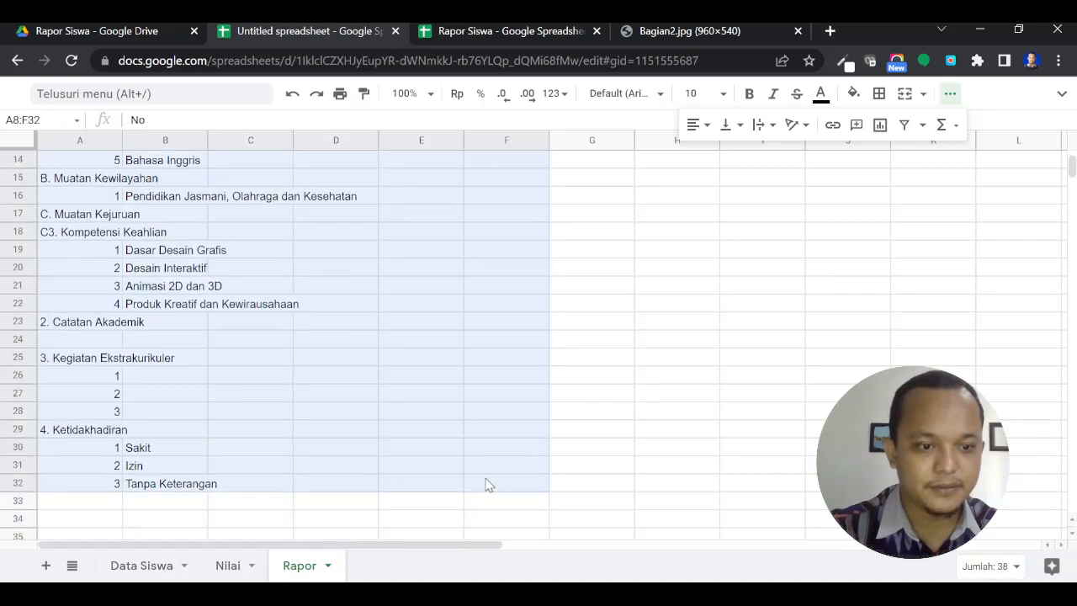
scroll(488, 485, "up", 5)
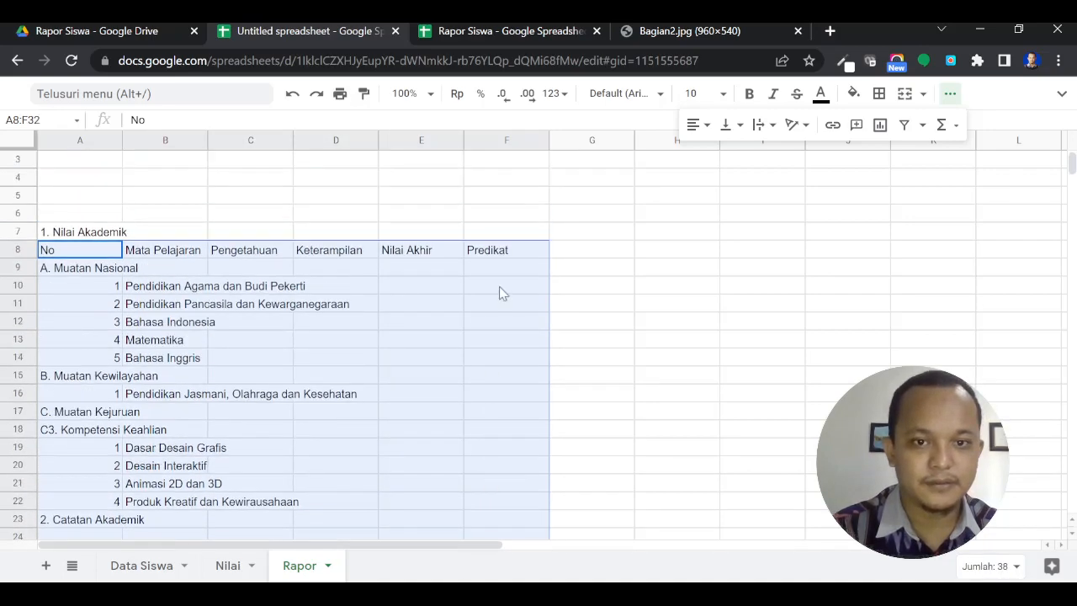
scroll(474, 298, "down", 5)
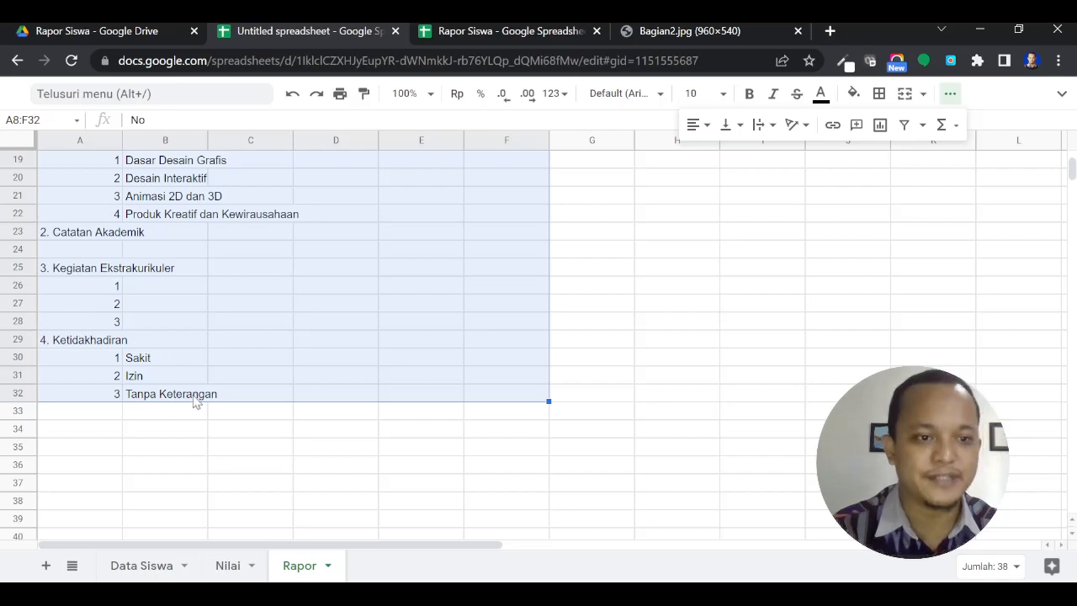
scroll(200, 404, "up", 2)
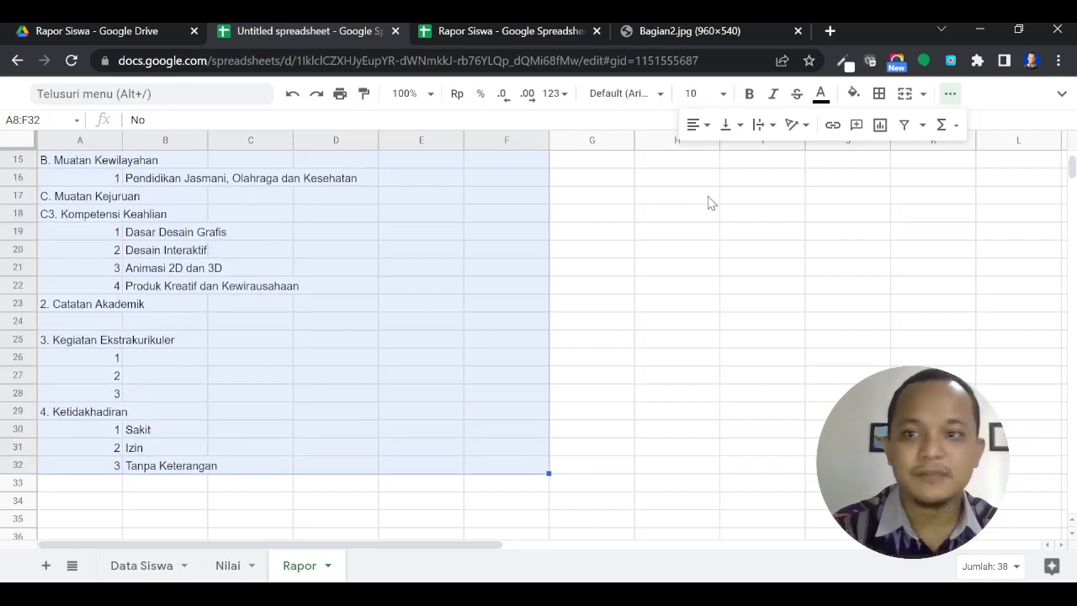
left_click(879, 93)
left_click(886, 126)
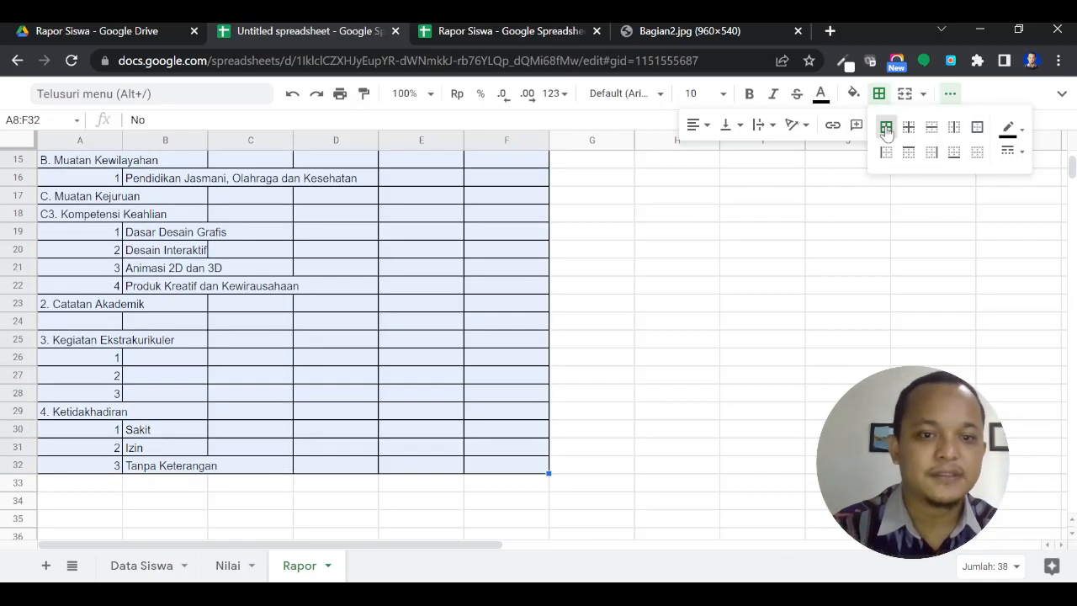
scroll(455, 299, "up", 3)
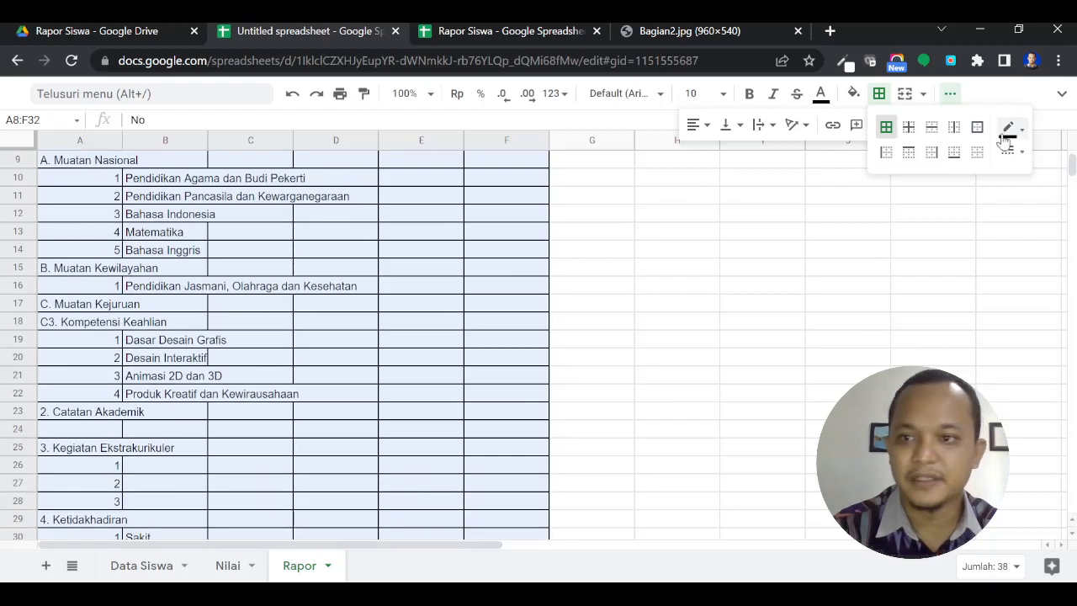
Widen the Mata Pelajaran column B until the longest subject name fits inside it.
left_click(493, 268)
scroll(493, 269, "up", 3)
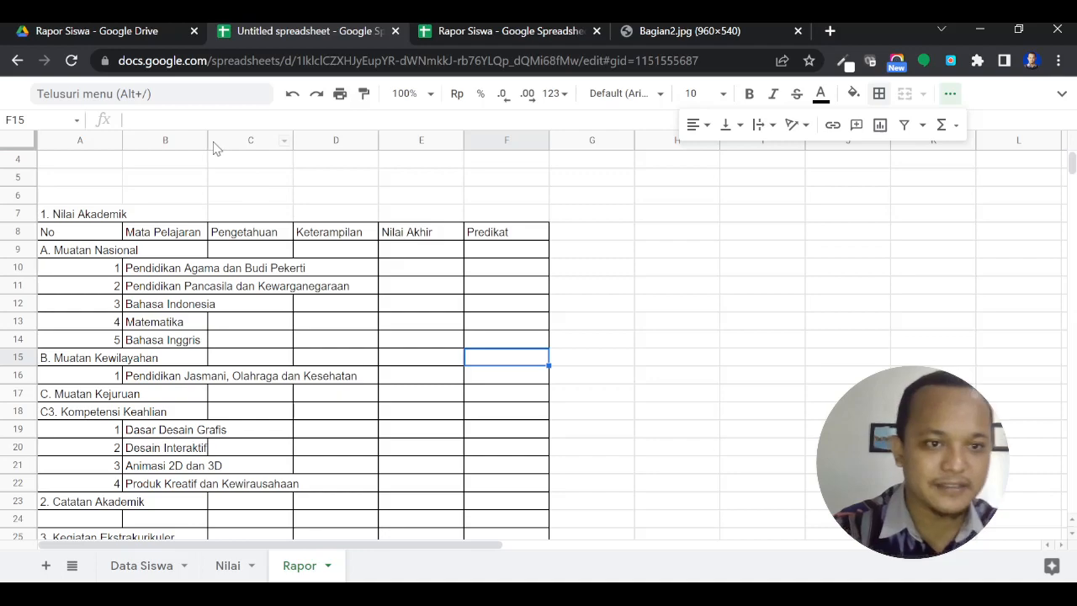
left_click_drag(208, 139, 370, 139)
scroll(433, 285, "down", 2)
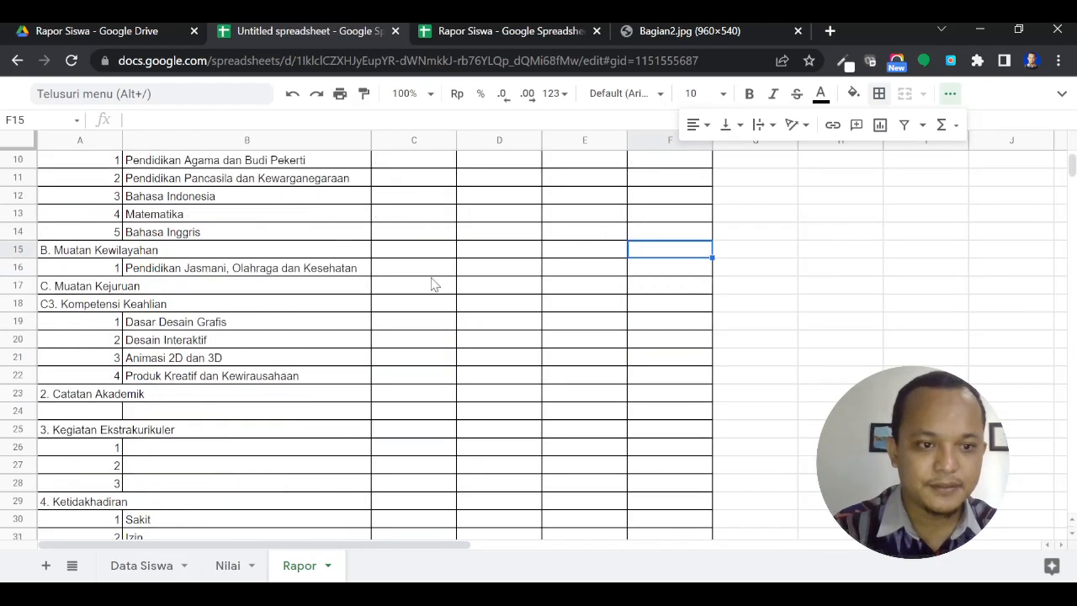
scroll(433, 284, "down", 1)
scroll(226, 362, "up", 1)
scroll(227, 362, "up", 3)
Following the reference workbook, make the heading 1. Nilai Akademik in A7 bold.
left_click(509, 30)
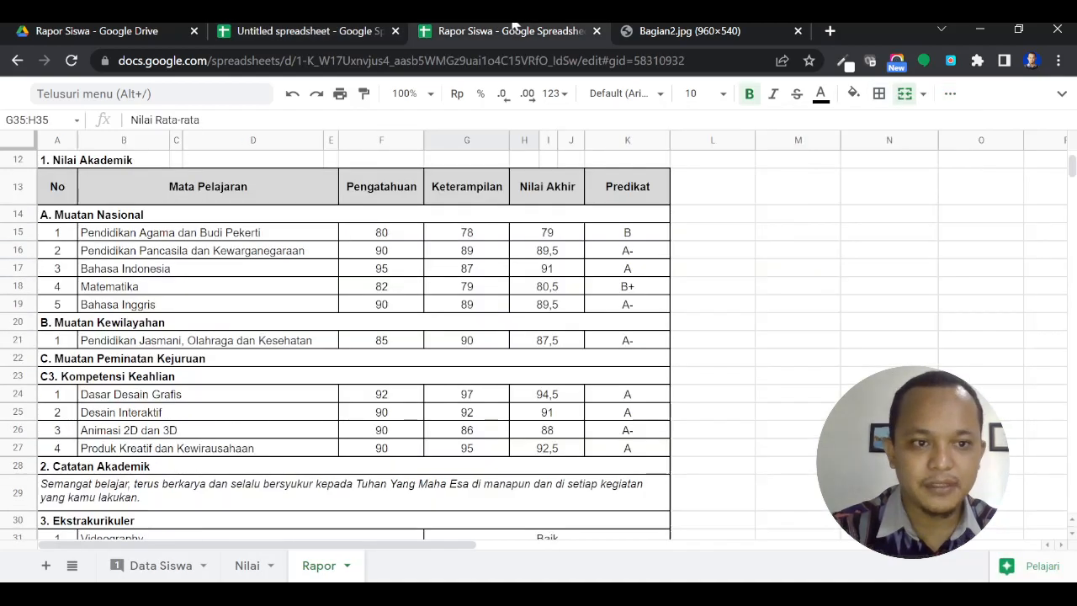
scroll(160, 233, "up", 1)
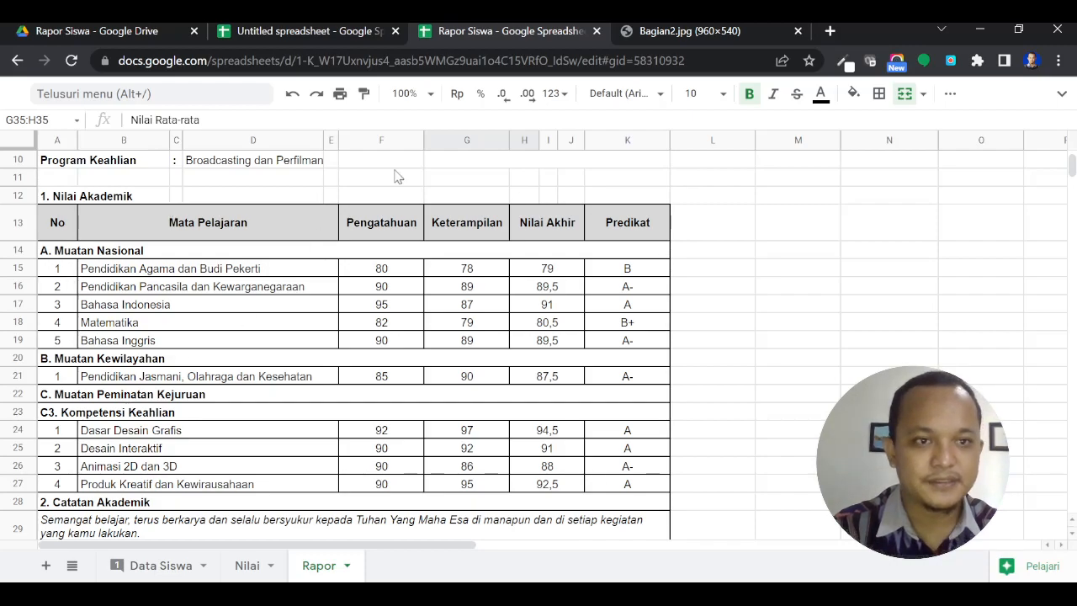
left_click(312, 30)
left_click(95, 214)
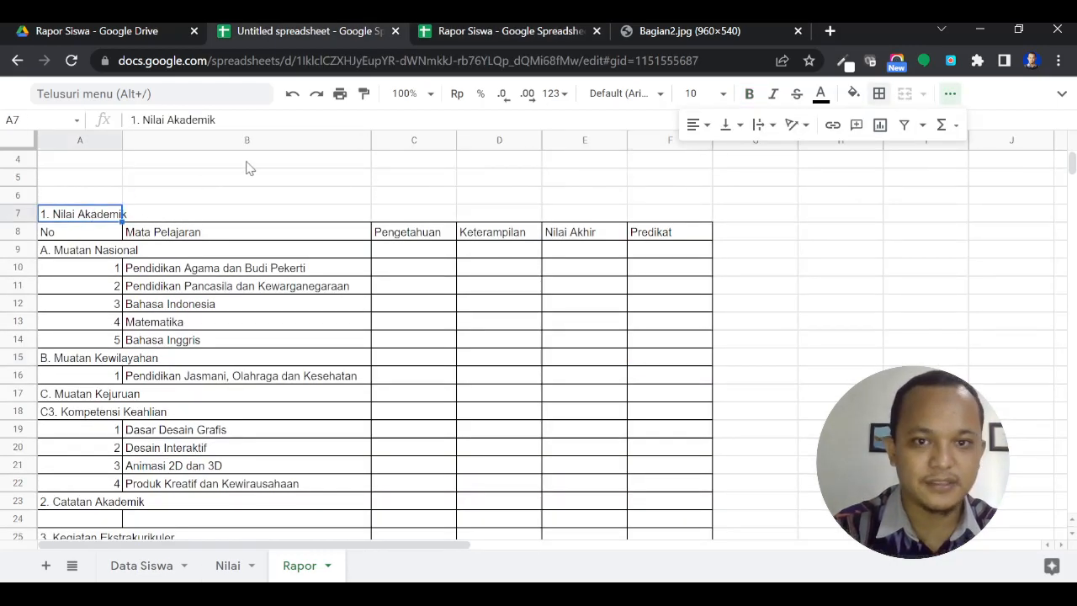
left_click(750, 93)
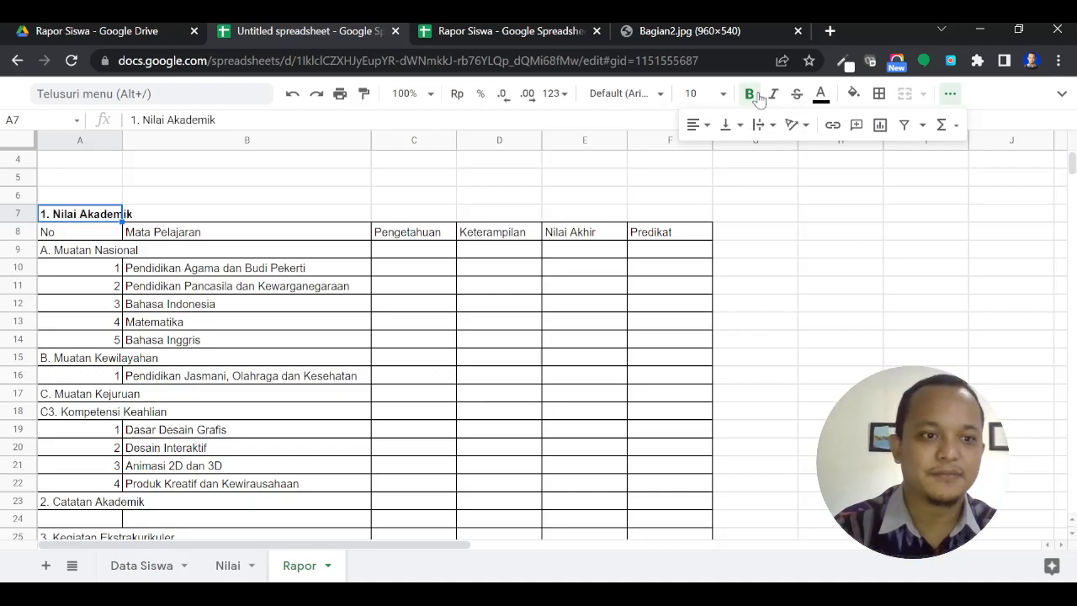
key("alt+Tab")
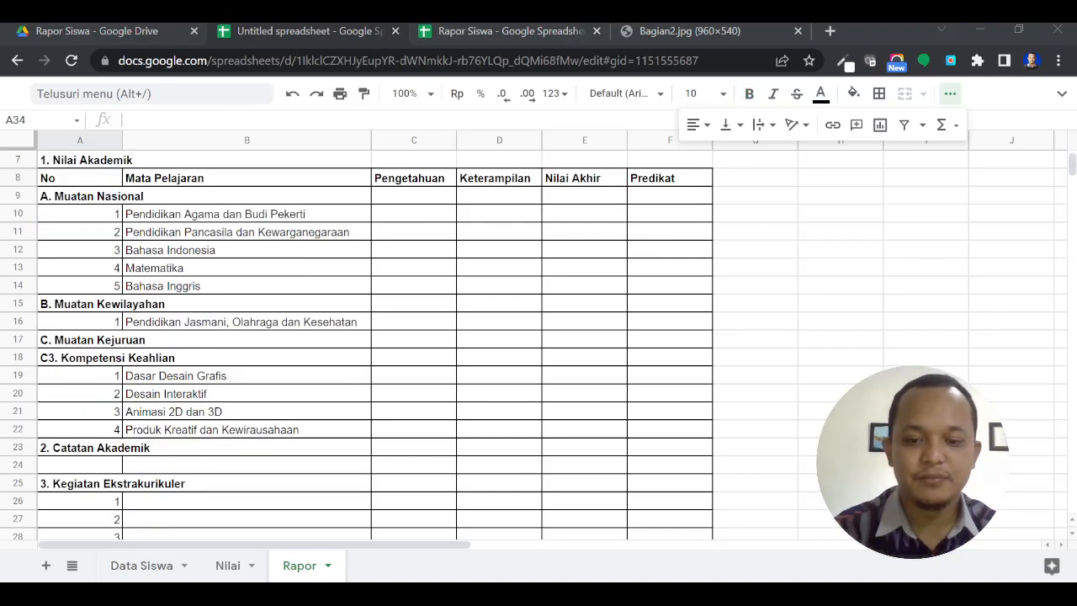
key("alt+Tab")
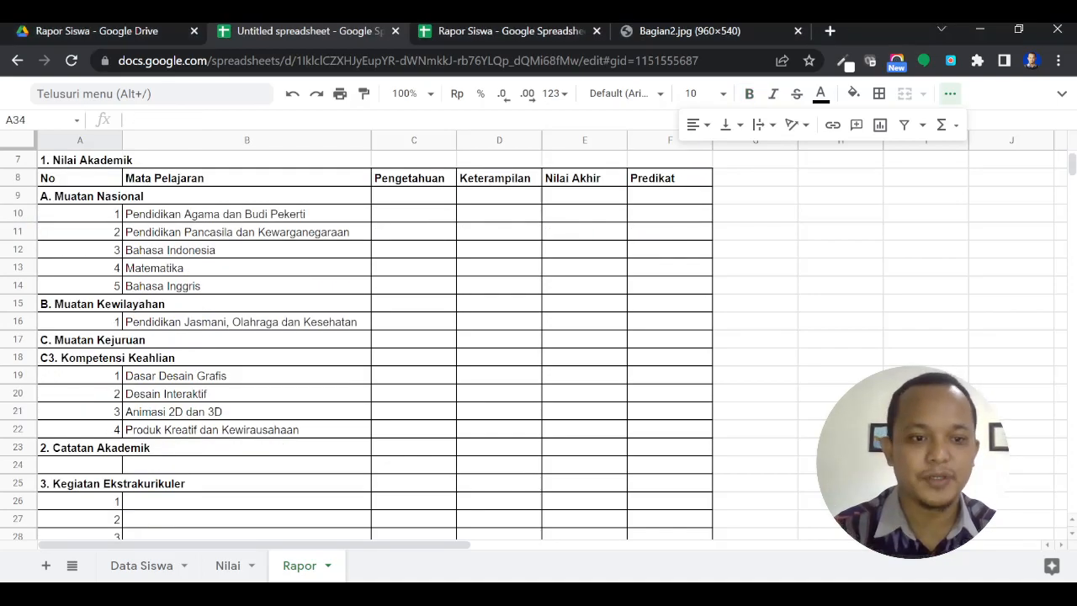
Following the reference's Ketidakhadiran section, enter the label Nilai Rata-rata in E30 of the Rapor sheet.
left_click(67, 167)
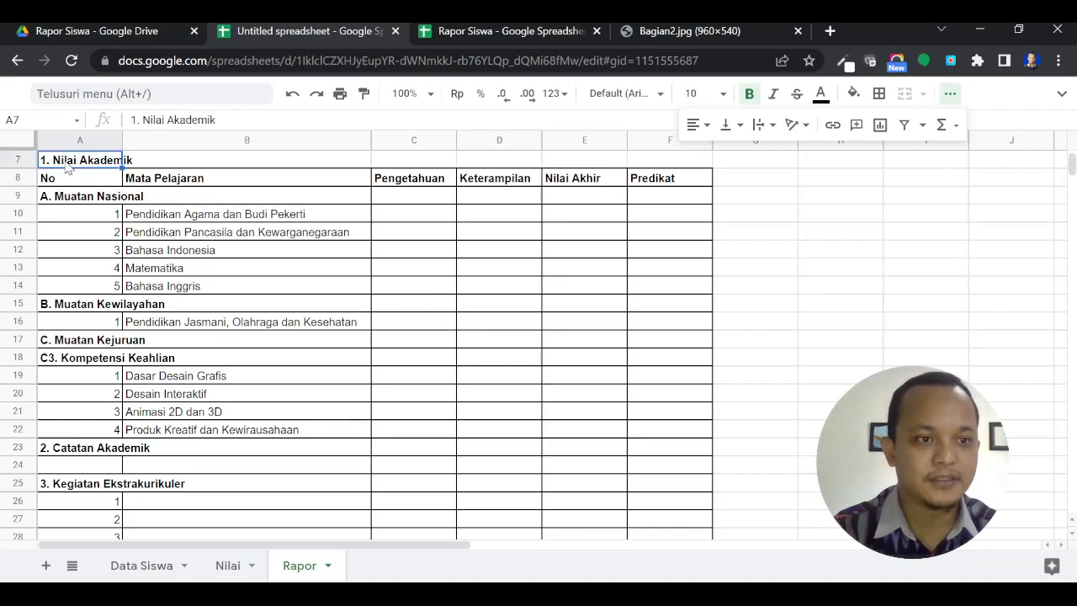
scroll(158, 294, "down", 3)
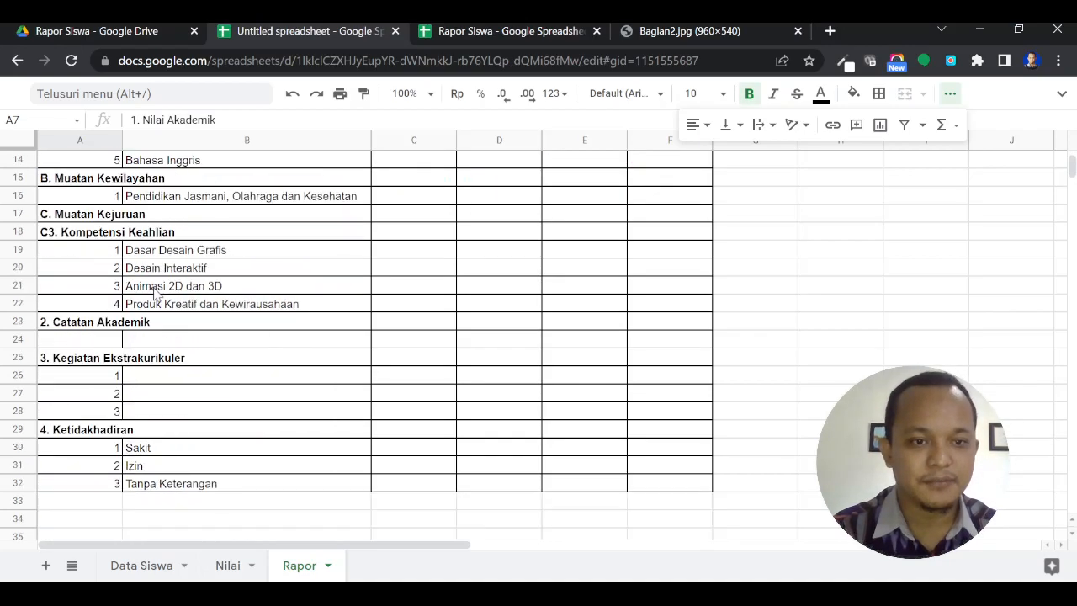
left_click(477, 26)
scroll(401, 326, "down", 4)
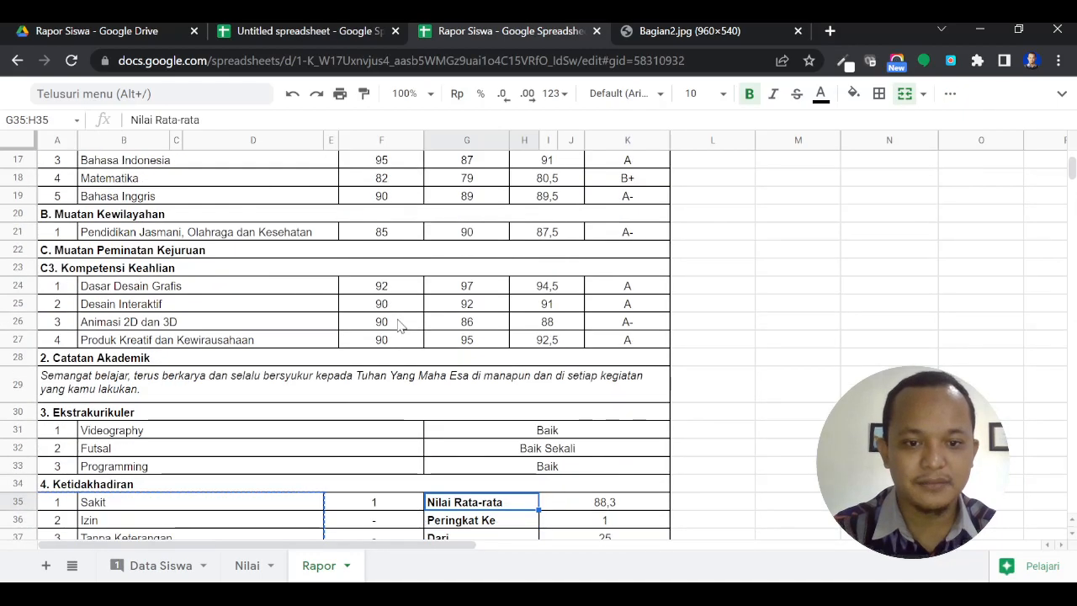
scroll(401, 326, "down", 1)
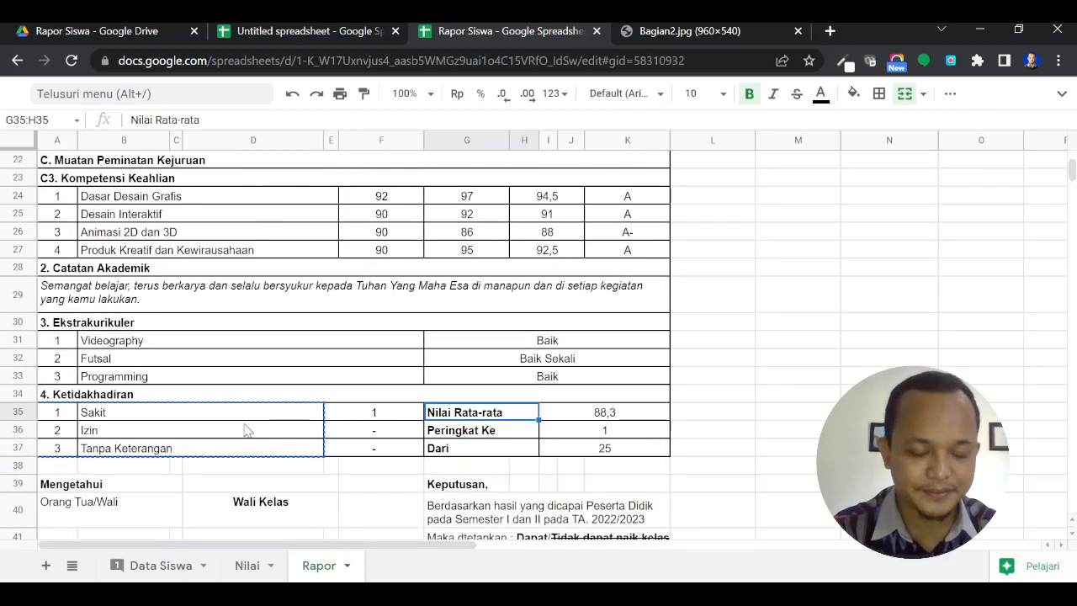
left_click(473, 446)
left_click(466, 417)
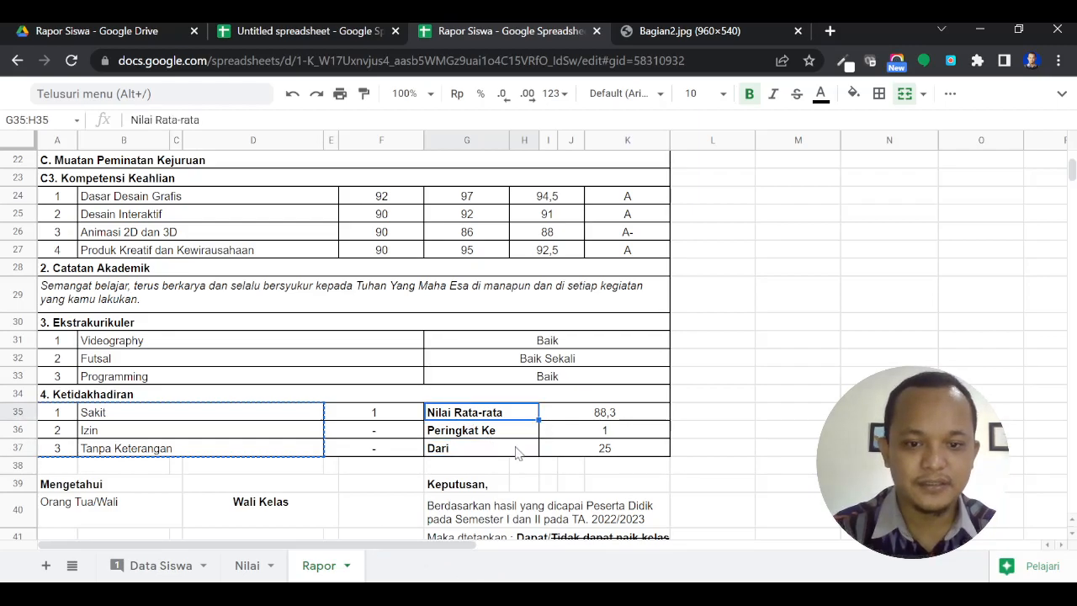
left_click(296, 32)
scroll(328, 471, "down", 1)
left_click(517, 429)
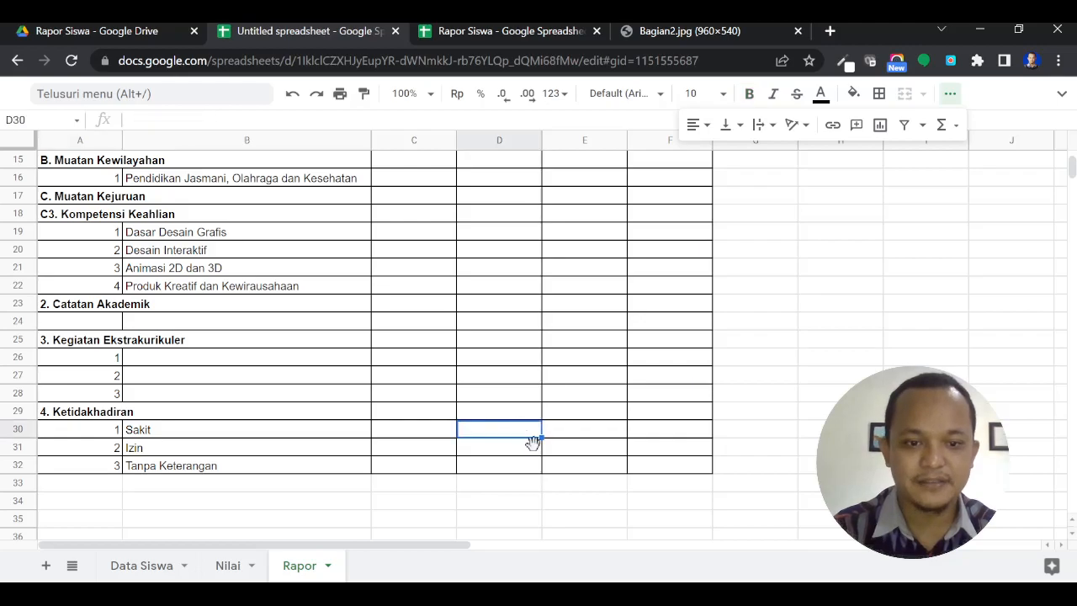
left_click(563, 434)
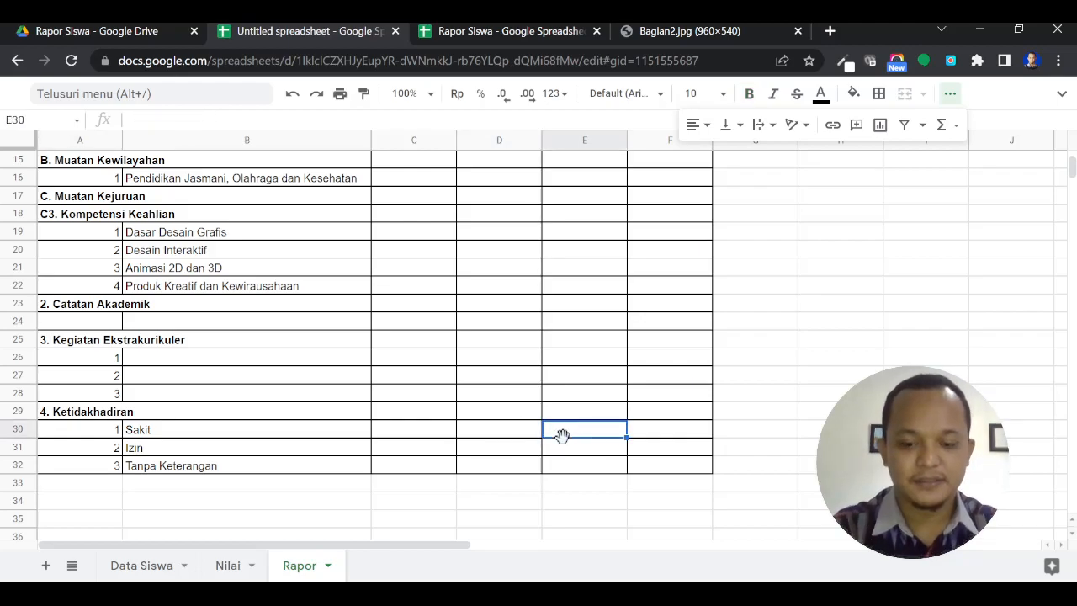
left_click(488, 30)
left_click(316, 27)
type("Nilai Rata-rata")
key("Return")
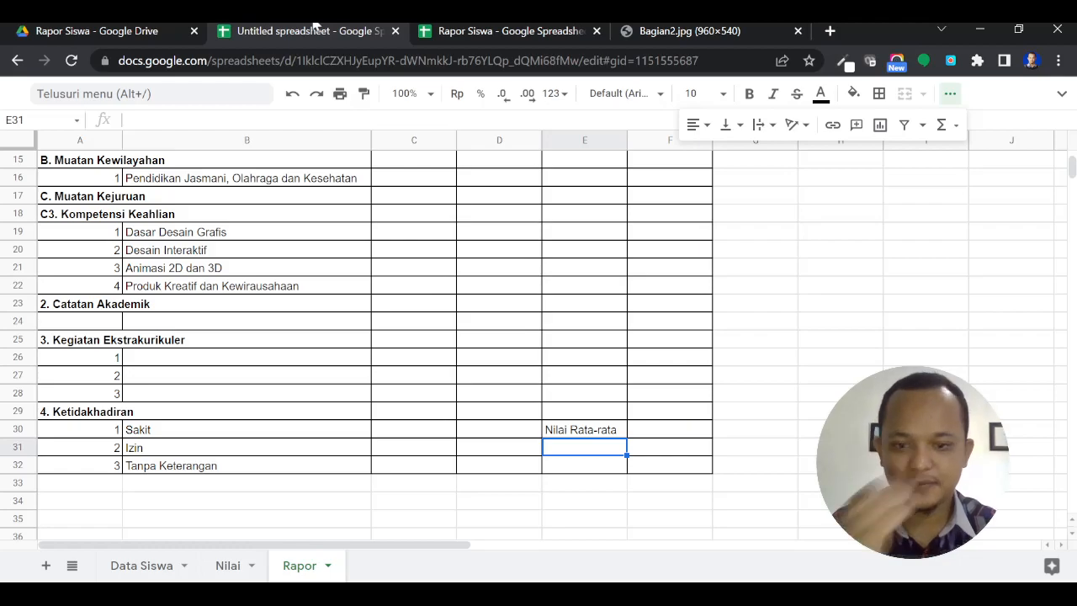
Enter the labels Peringkat ke in E31 and Dari in E32, checking them against the reference workbook.
left_click(472, 31)
left_click(333, 31)
type("Peringka")
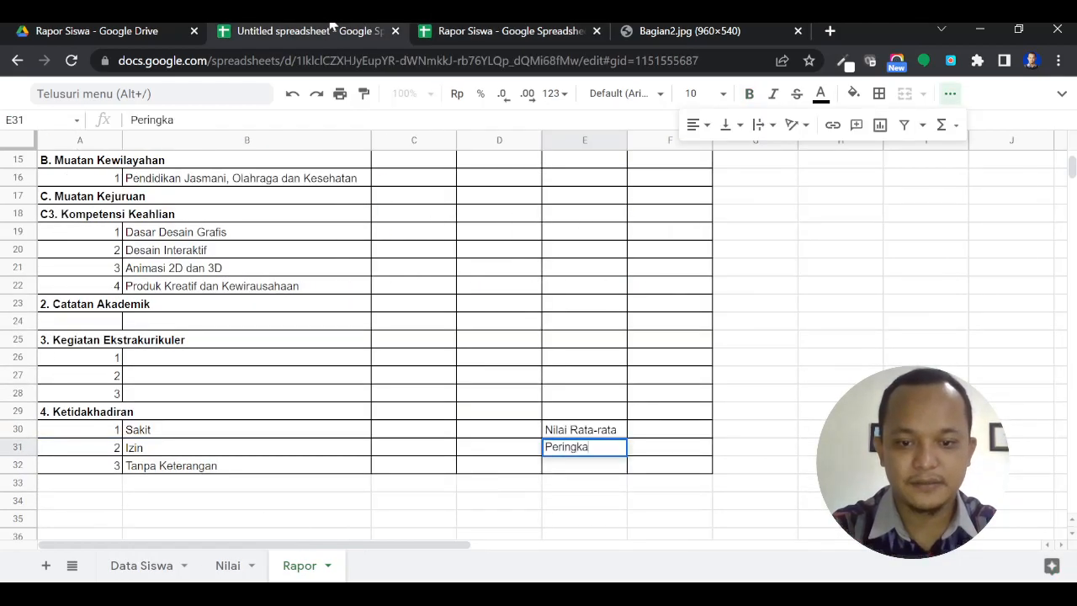
type("t ke")
key("Return")
type("Dari")
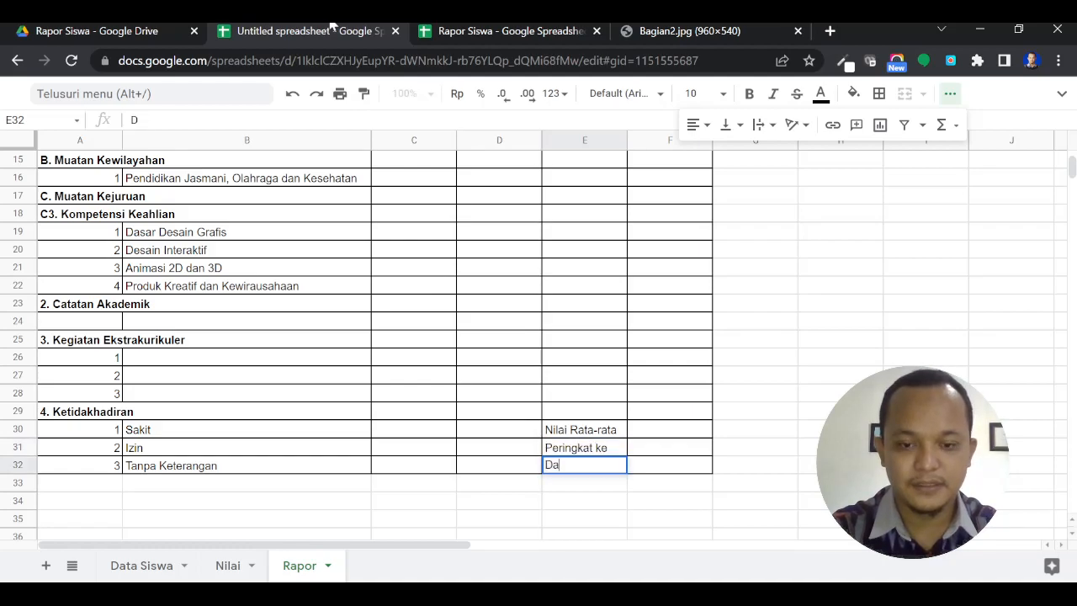
key("Return")
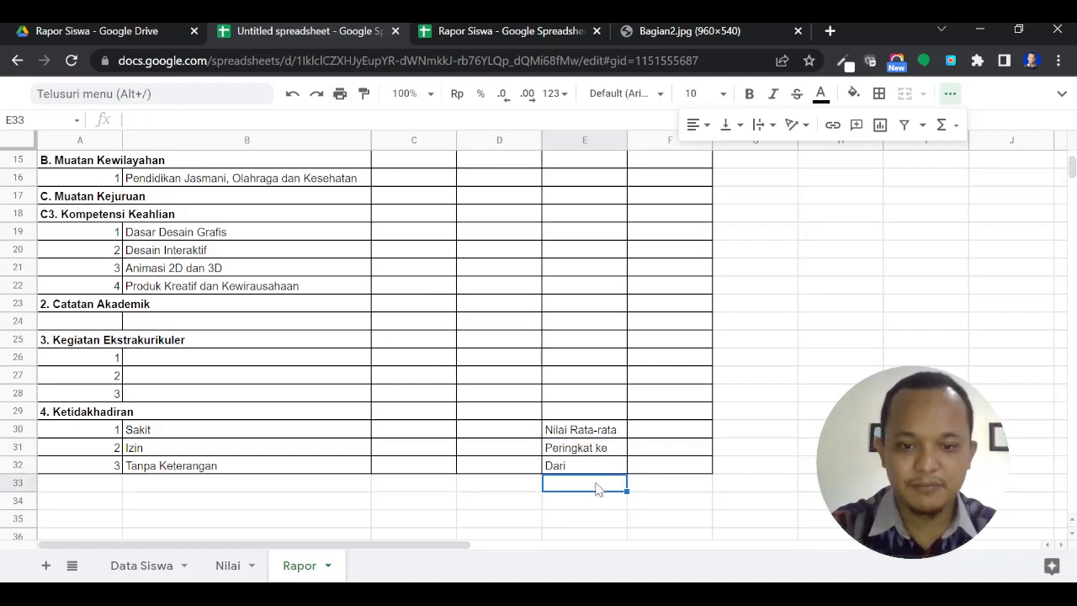
Make the labels Nilai Rata-rata, Peringkat ke and Dari in E30:E32 bold.
left_click(592, 437)
left_click_drag(592, 437, 593, 467)
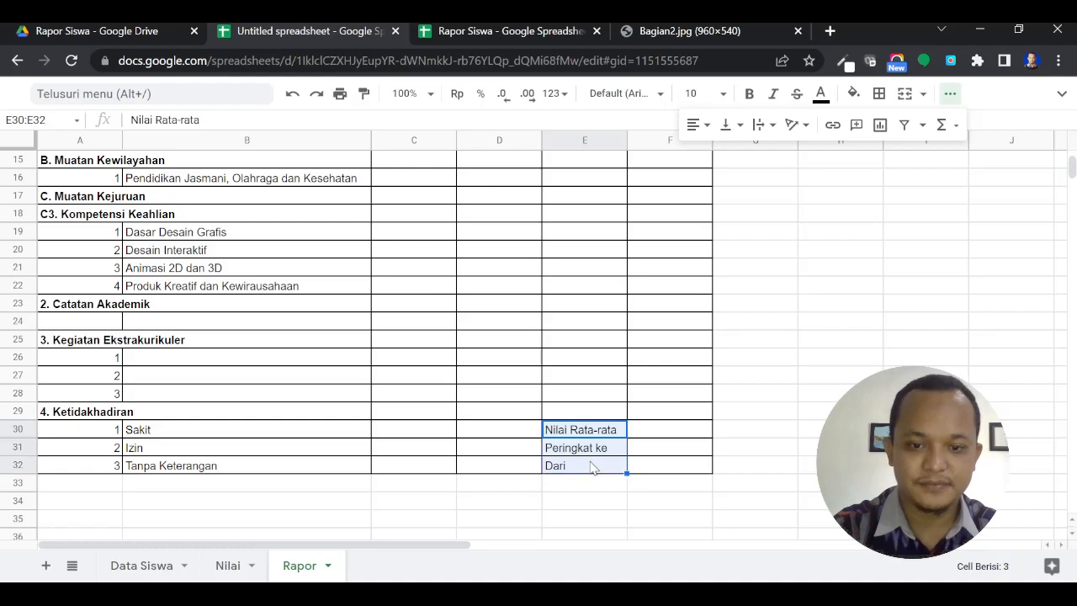
key("ctrl+b")
scroll(747, 445, "up", 5)
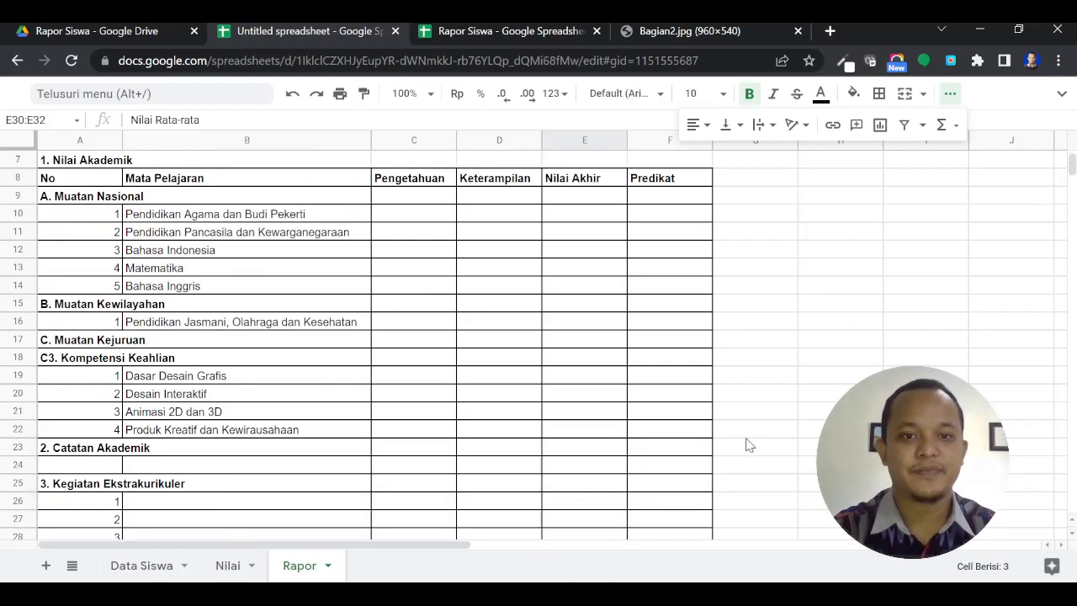
scroll(430, 466, "up", 1)
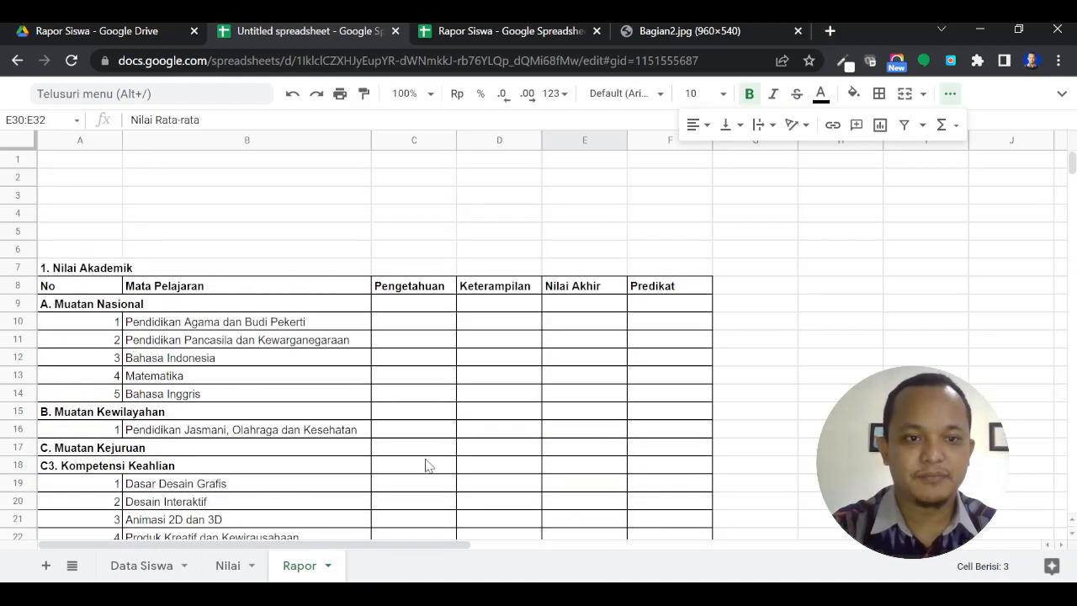
Narrow the No column A to about half its width.
scroll(436, 354, "down", 2)
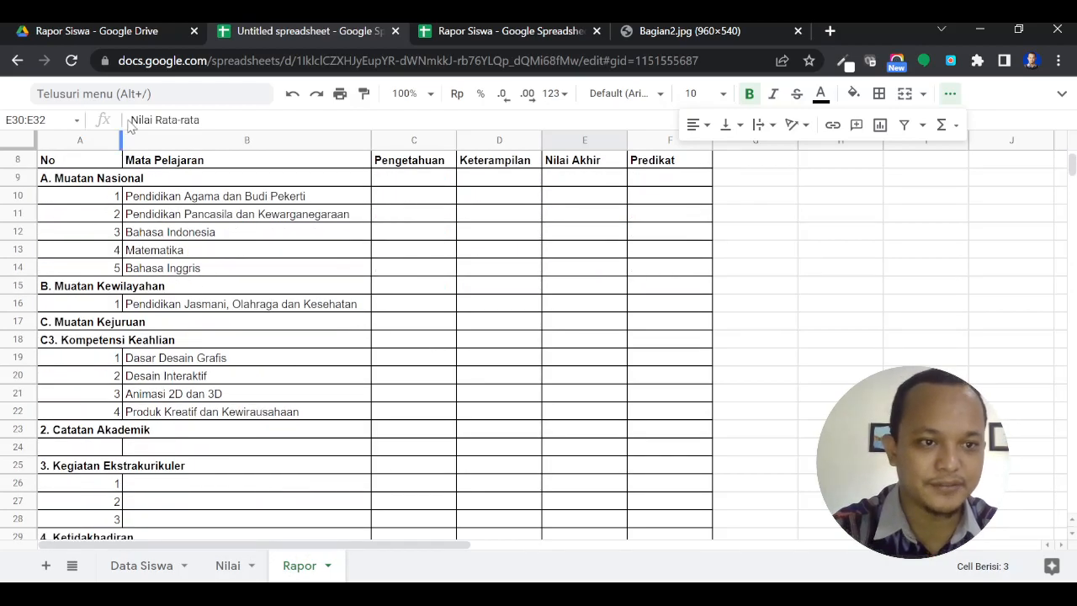
left_click_drag(122, 138, 83, 137)
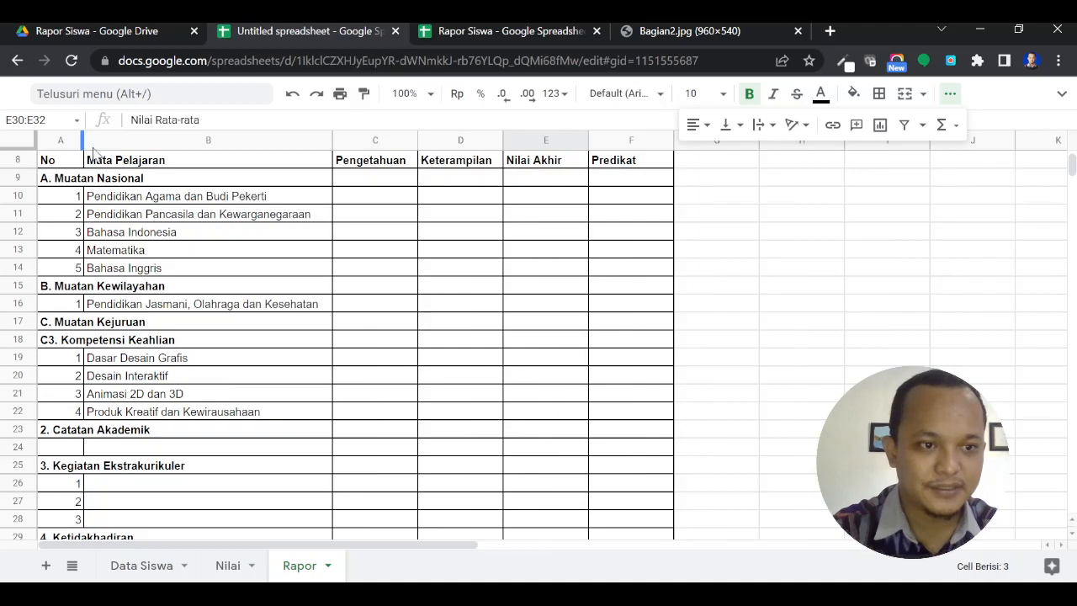
scroll(235, 282, "up", 1)
scroll(325, 314, "down", 2)
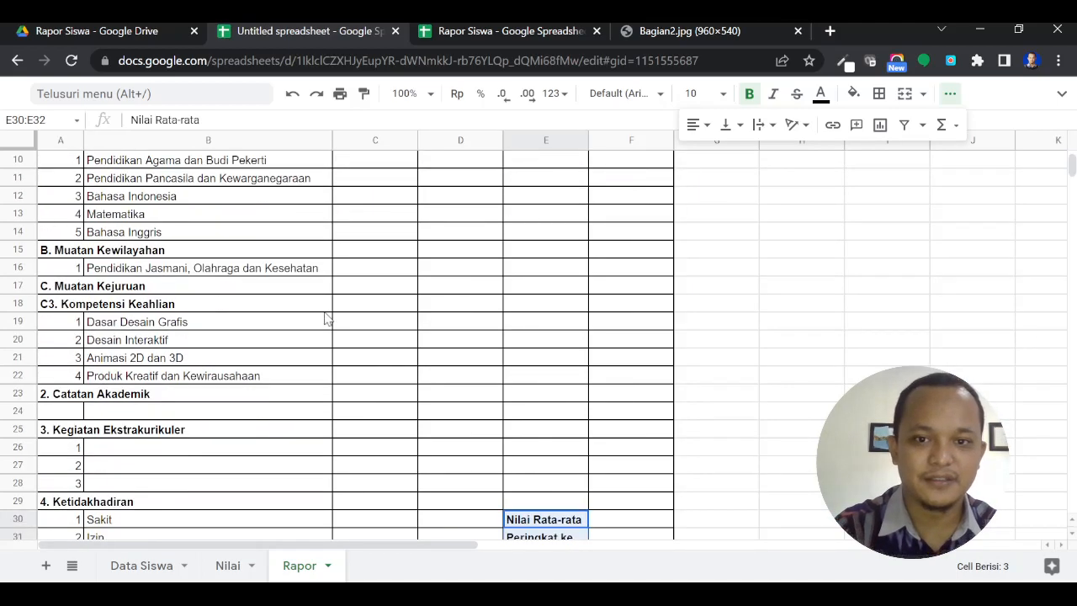
scroll(327, 318, "up", 1)
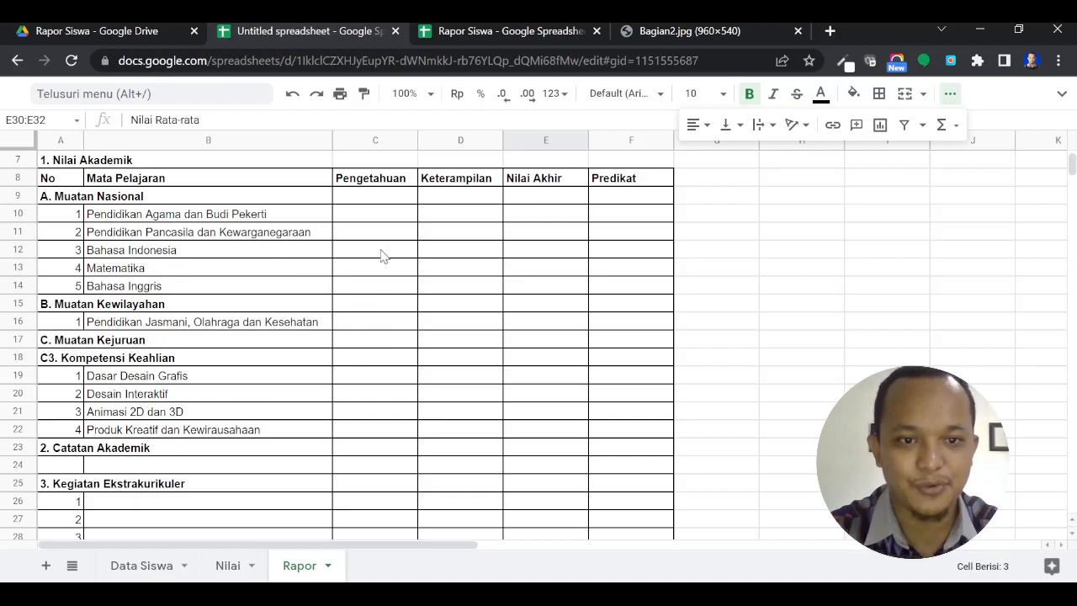
scroll(384, 266, "up", 1)
scroll(383, 266, "down", 1)
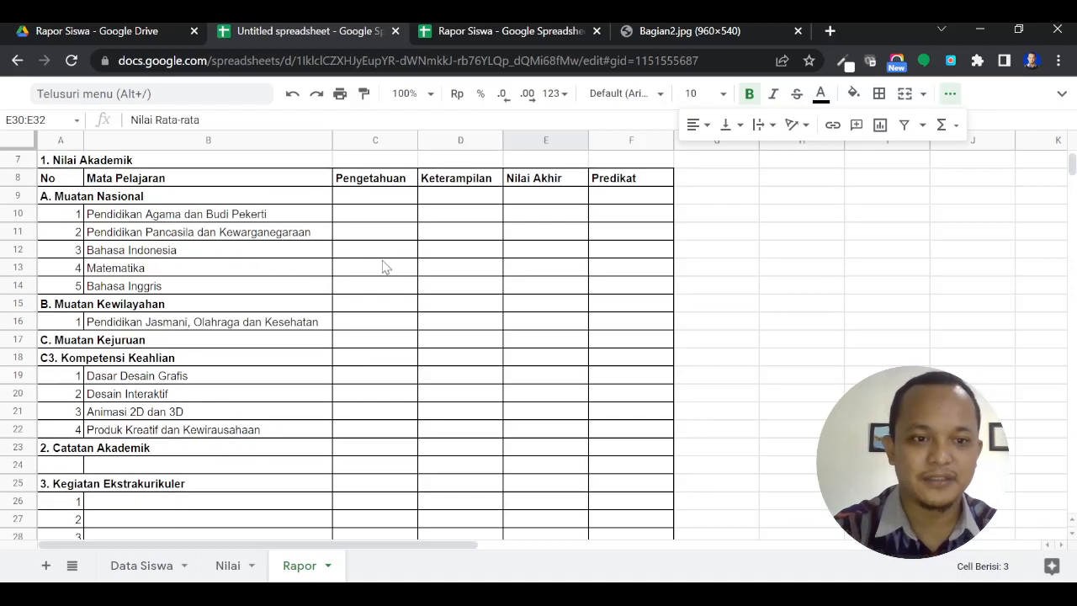
Review the Rapor sheet's report table layout, from the empty header rows down to the Kegiatan Ekstrakurikuler section.
scroll(384, 267, "up", 3)
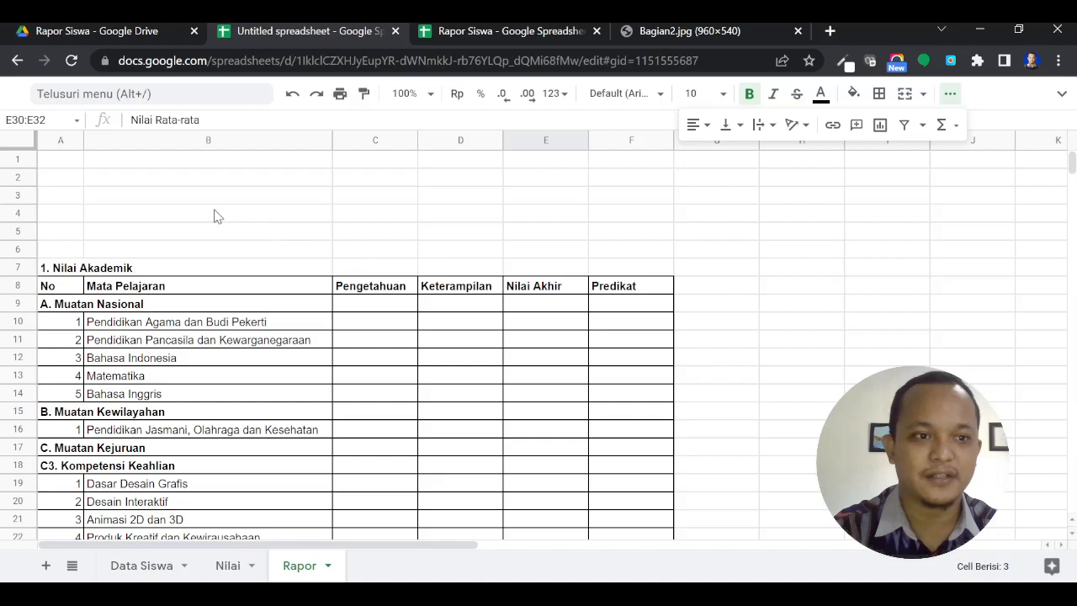
left_click(67, 162)
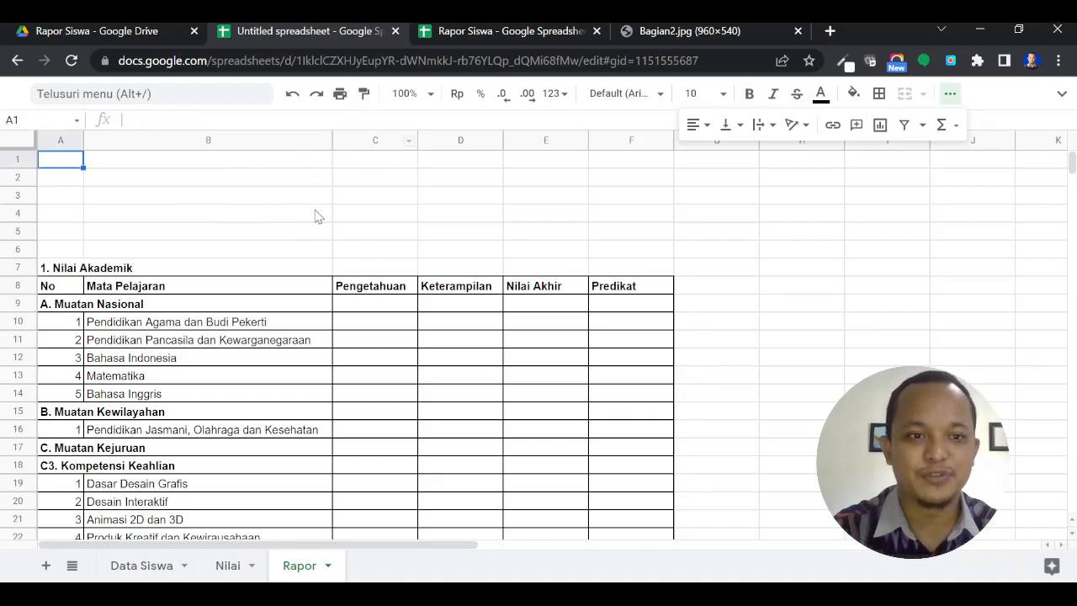
scroll(352, 246, "down", 4)
scroll(352, 246, "up", 2)
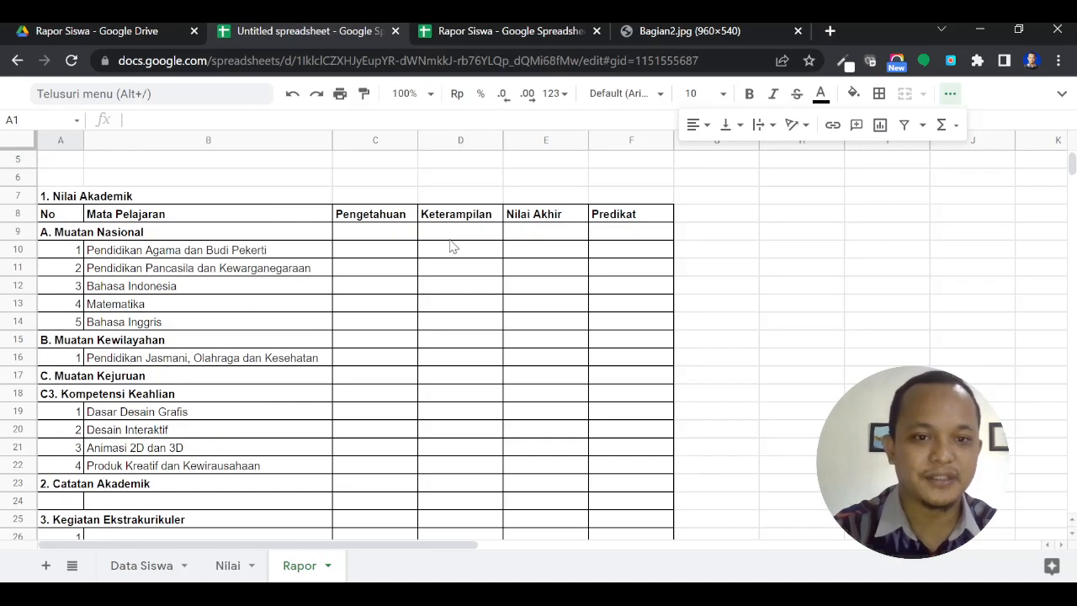
scroll(452, 246, "up", 1)
scroll(452, 246, "down", 2)
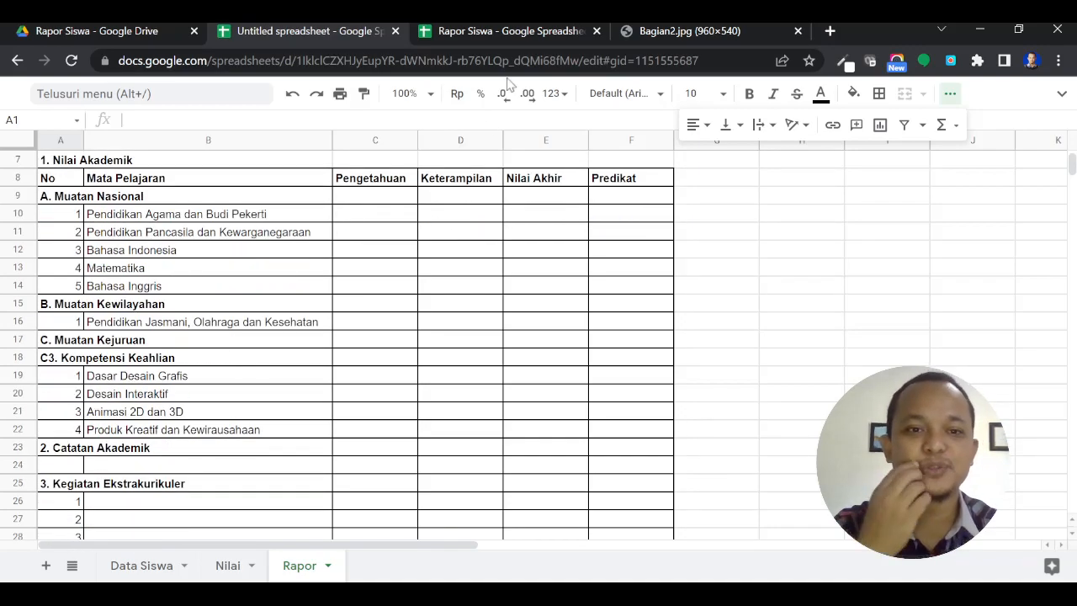
scroll(444, 225, "up", 3)
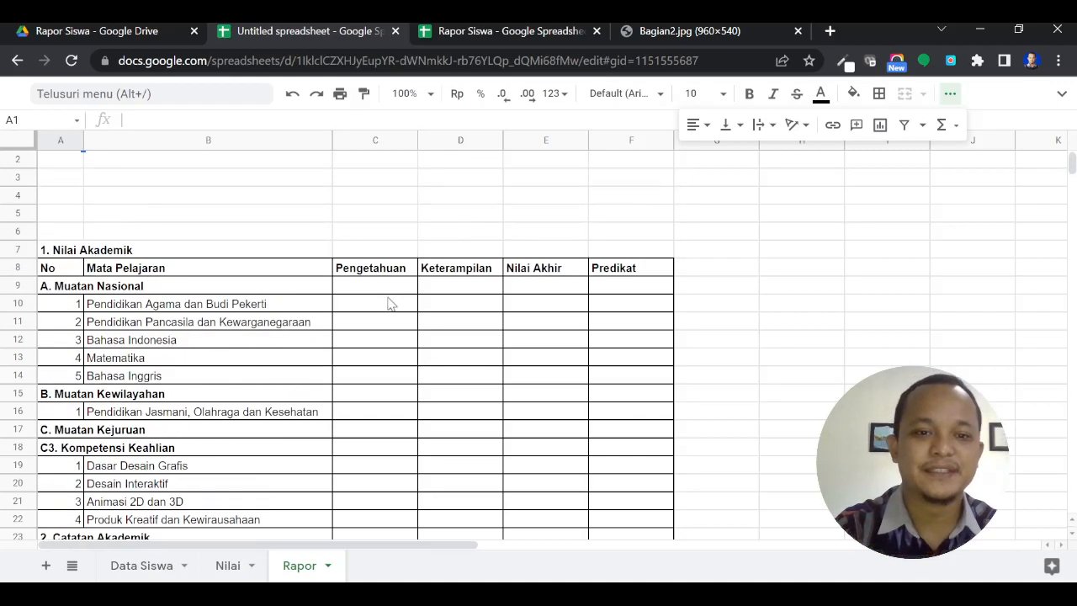
scroll(613, 239, "up", 1)
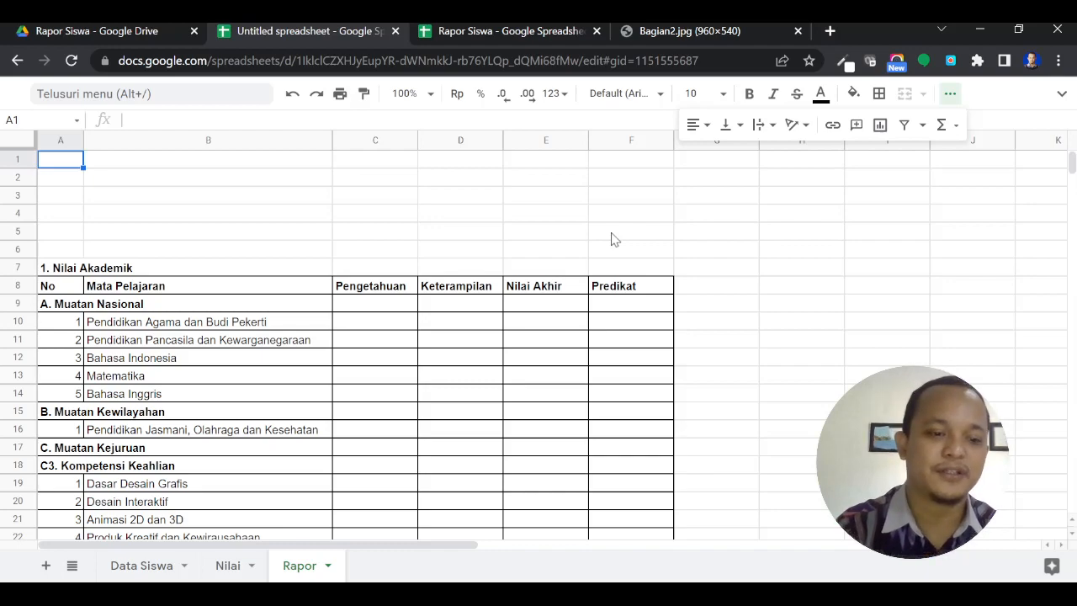
View the Data Siswa and Nilai sheets briefly, then return to the Rapor sheet's report table.
left_click(156, 565)
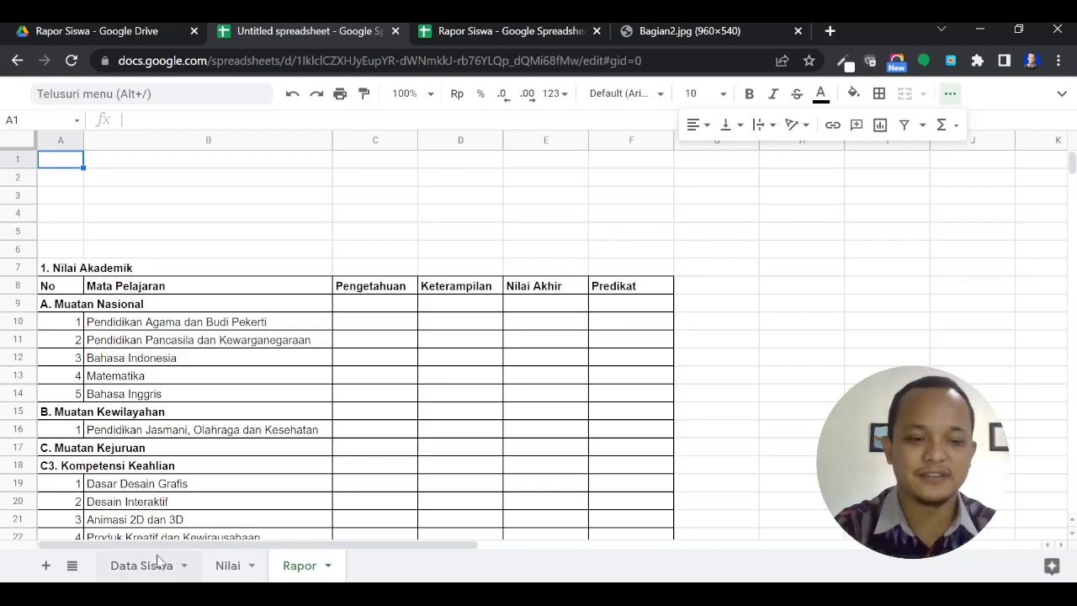
left_click(232, 571)
left_click(172, 569)
left_click(284, 571)
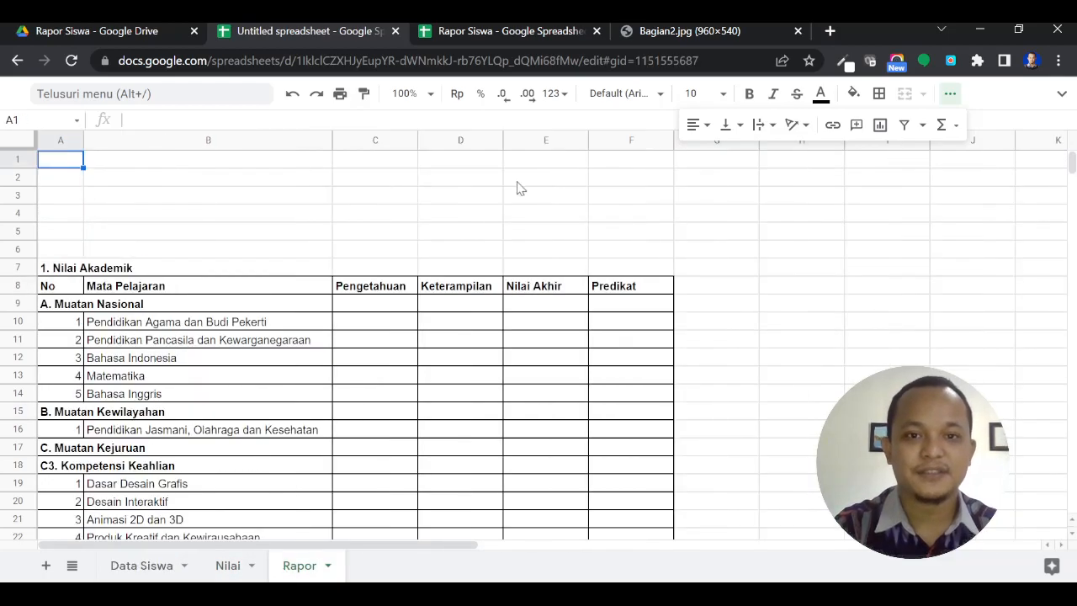
scroll(522, 231, "down", 3)
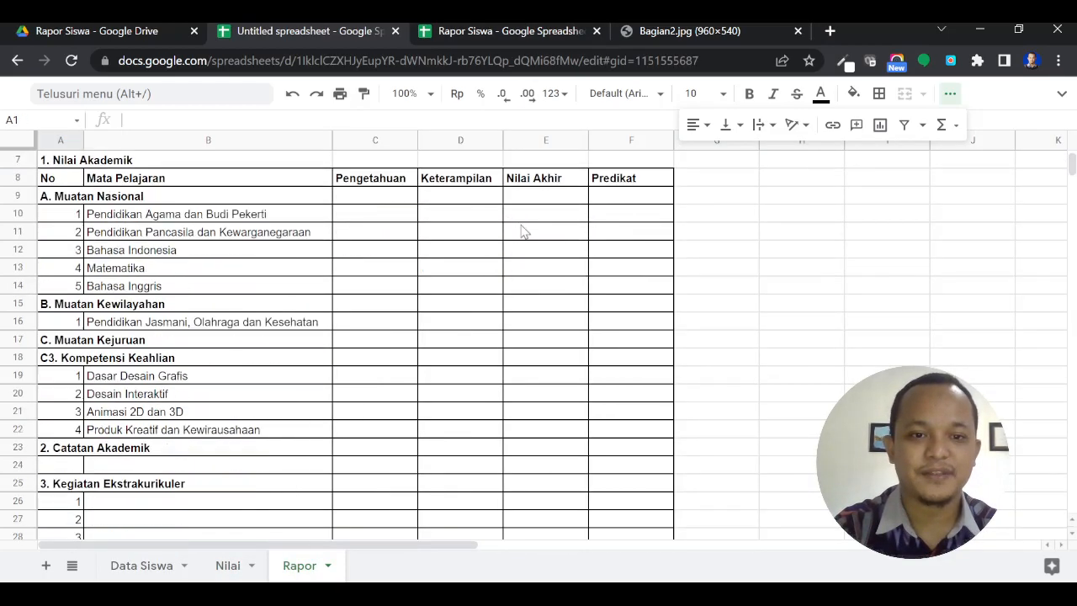
Switch to the Rapor Siswa reference workbook and examine its report layout from the KOP SEKOLAH header to the signature section at reduced browser zoom.
left_click(527, 31)
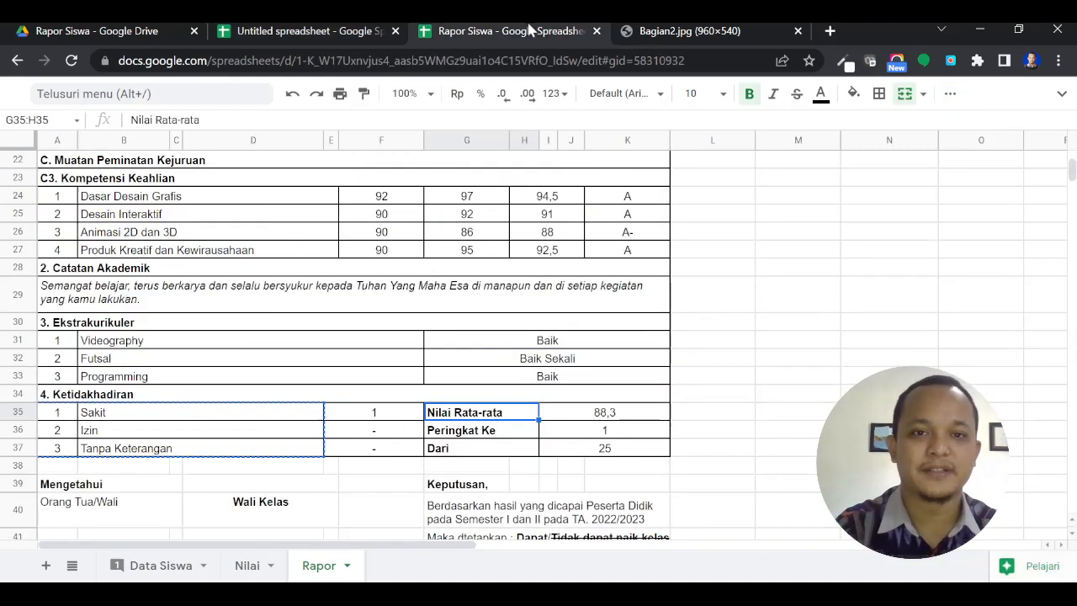
scroll(473, 266, "up", 2)
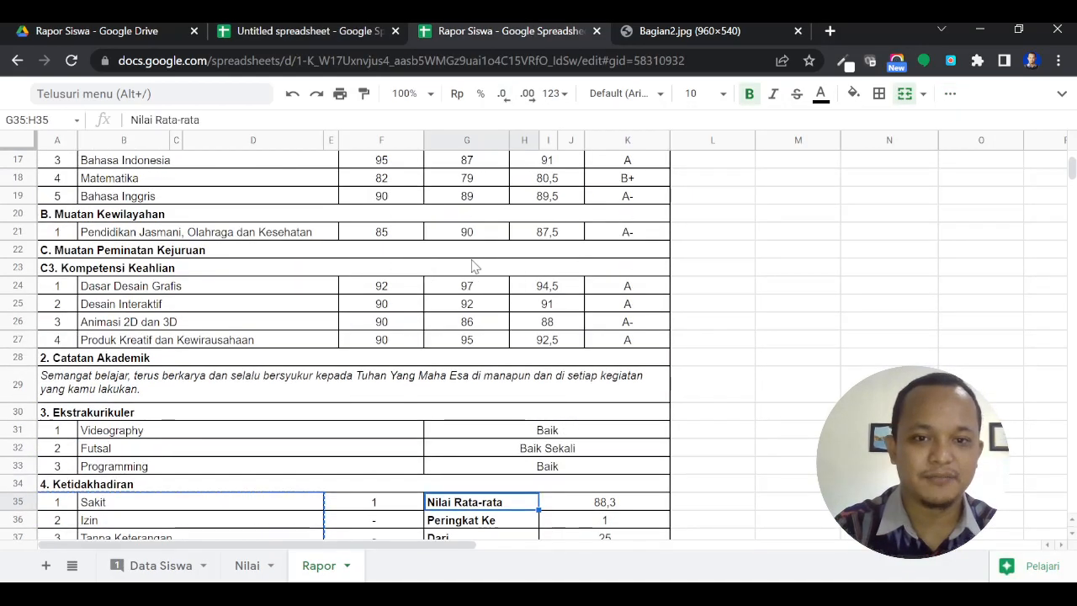
scroll(473, 266, "down", 1)
key("ctrl+minus")
scroll(642, 303, "up", 6)
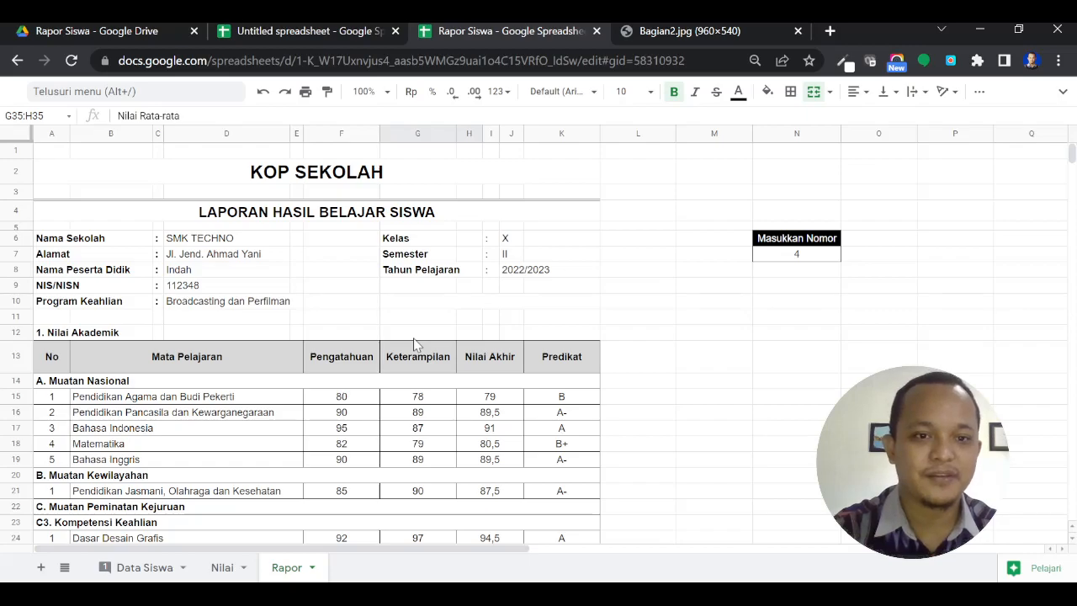
scroll(414, 343, "down", 10)
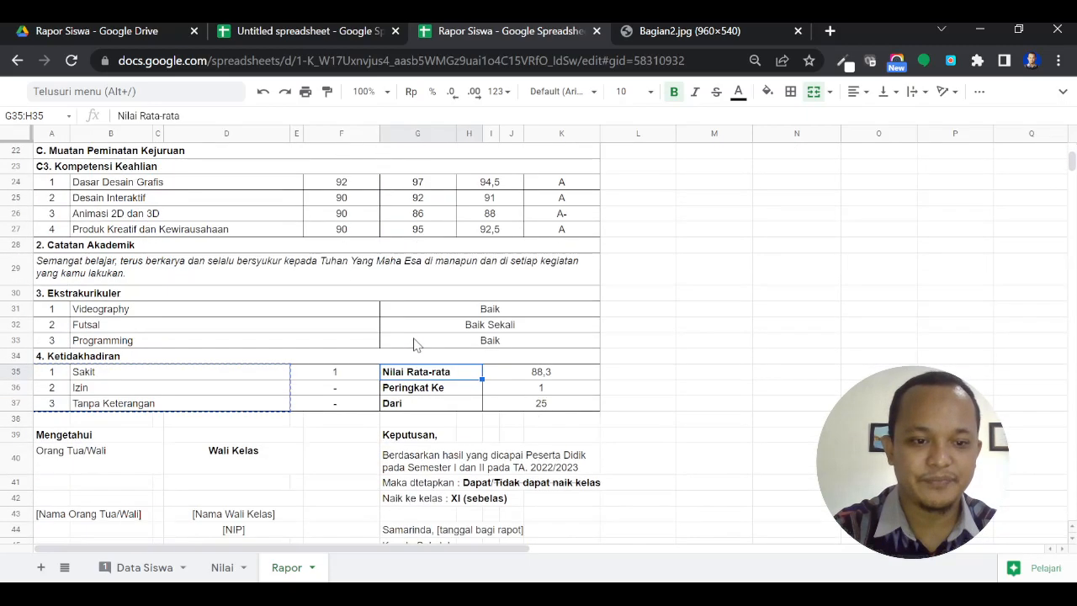